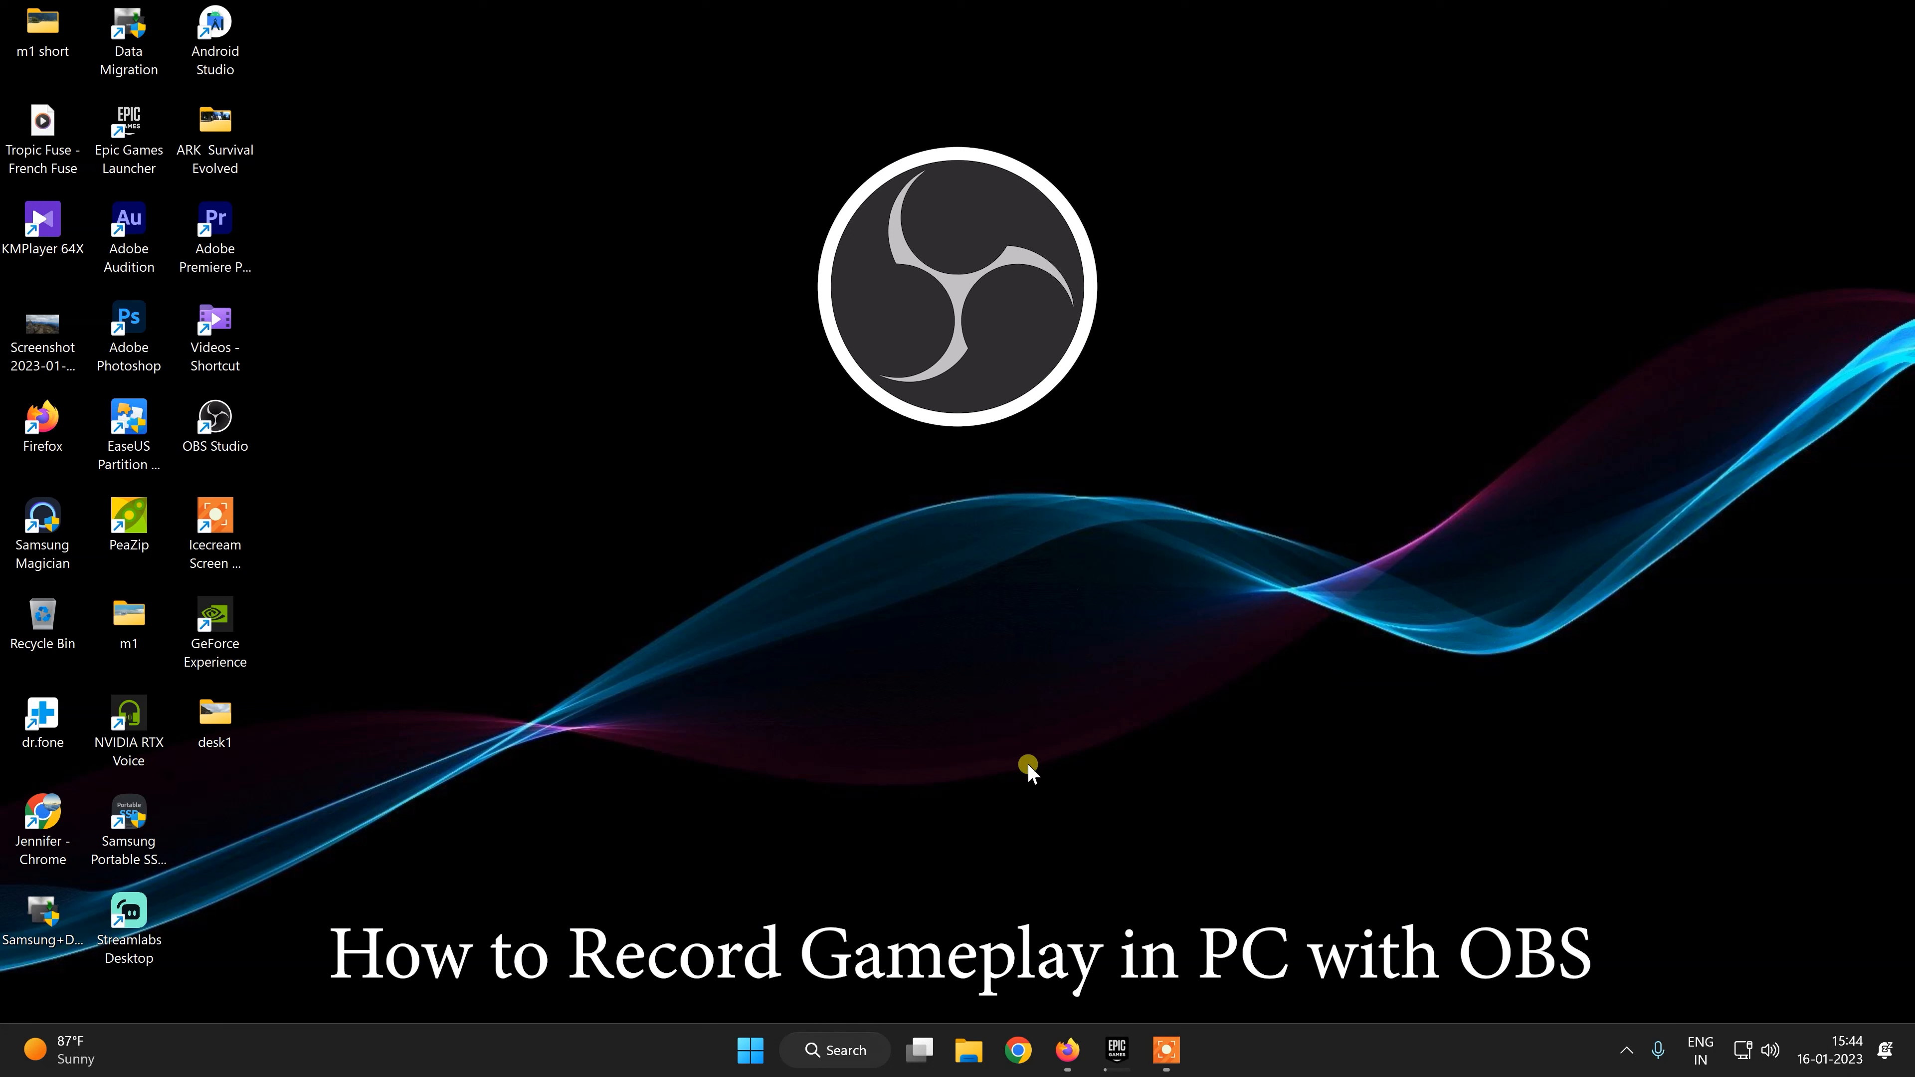
Switch to Firefox, open the obsproject.com result from the OBS search, and look over the home page
{"action": "left_click", "coordinate": [1067, 1051]}
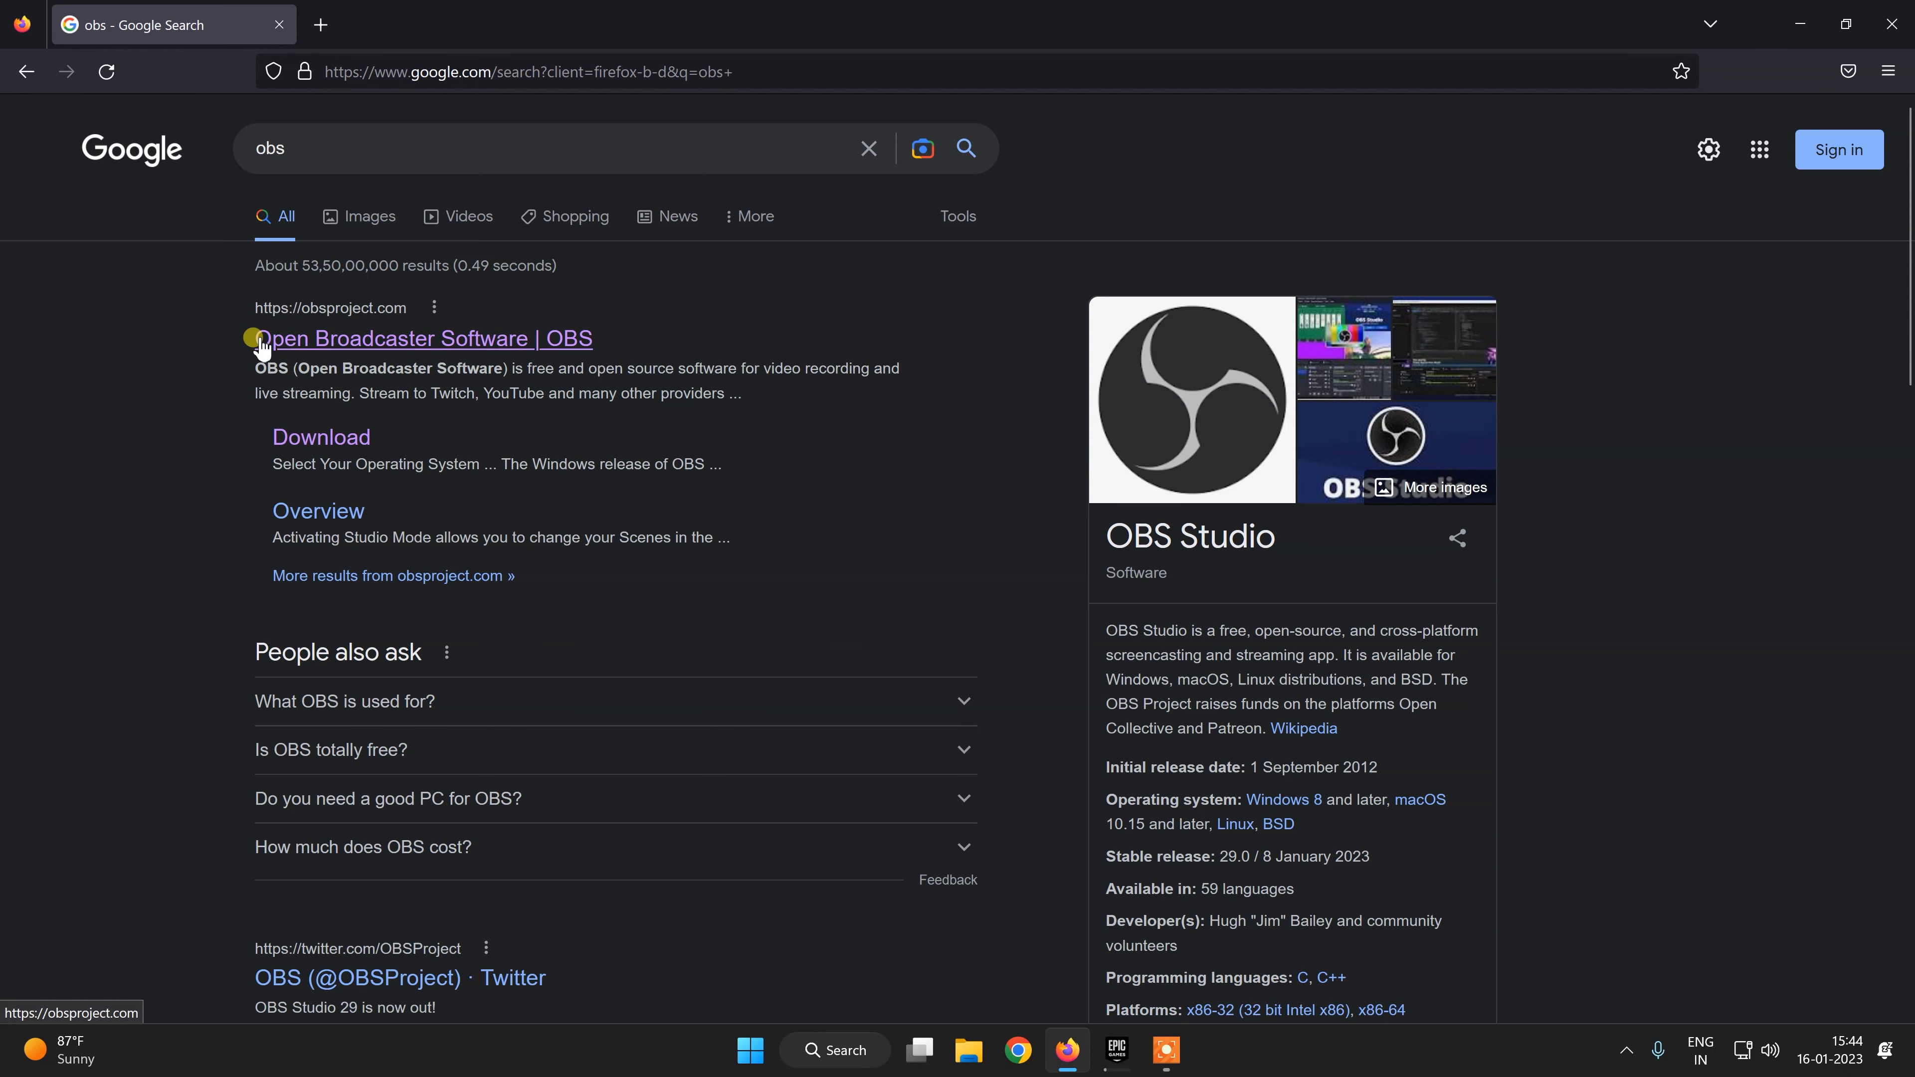
{"action": "left_click", "coordinate": [344, 341]}
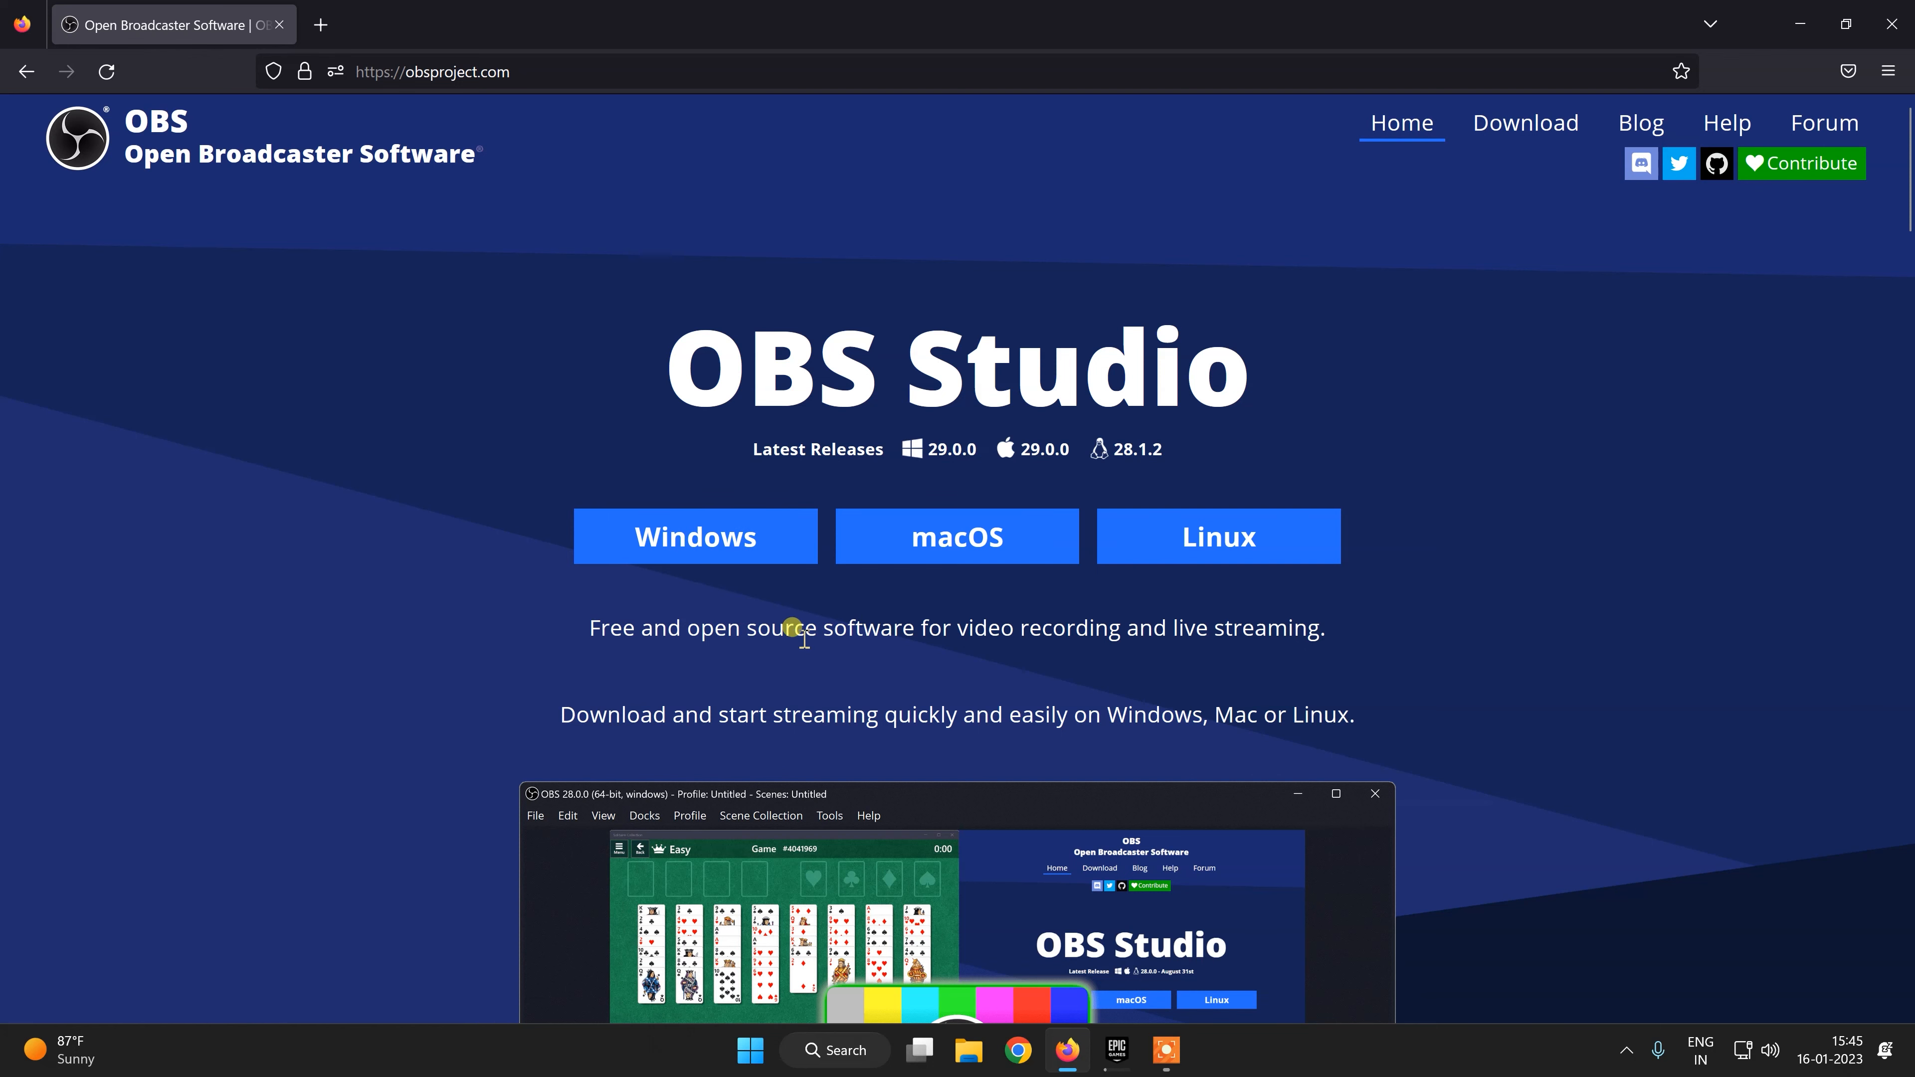
{"action": "scroll", "coordinate": [450, 640], "scroll_direction": "down", "scroll_amount": 5}
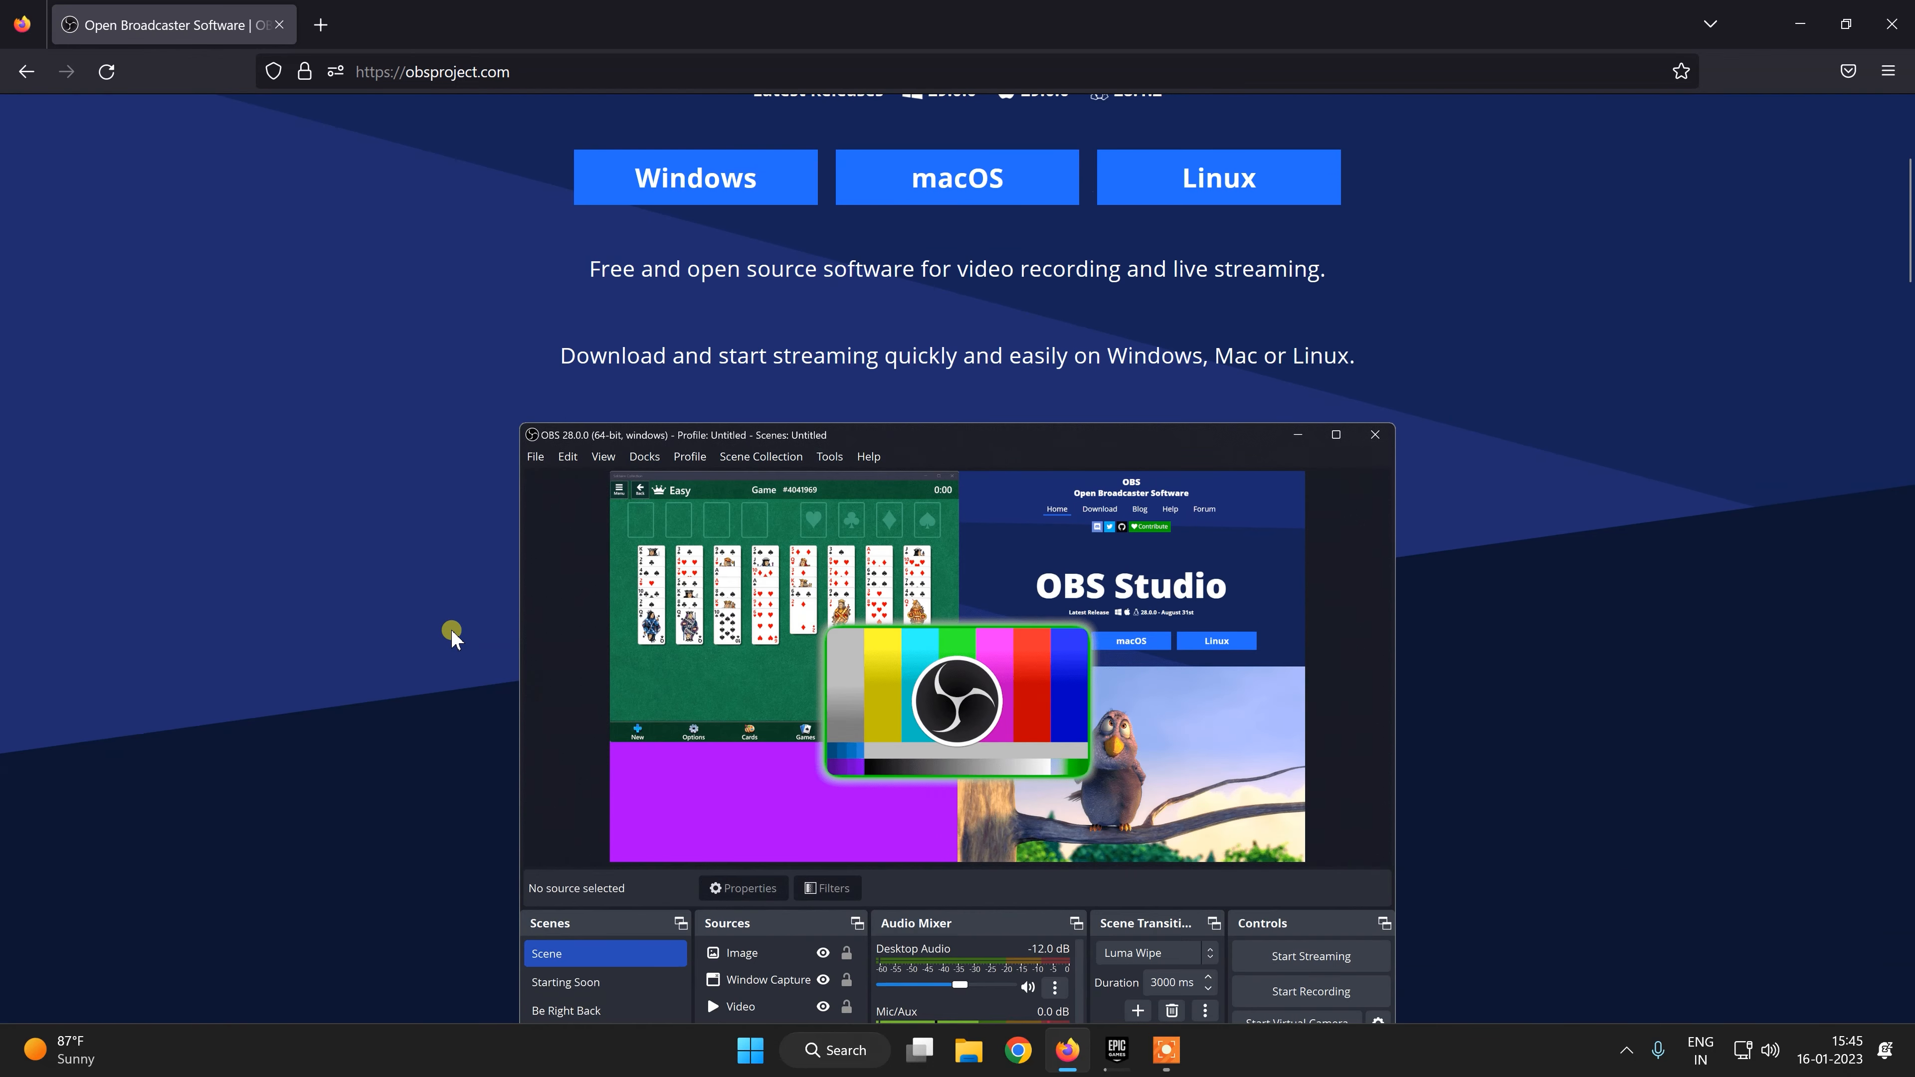
{"action": "scroll", "coordinate": [450, 640], "scroll_direction": "down", "scroll_amount": 15}
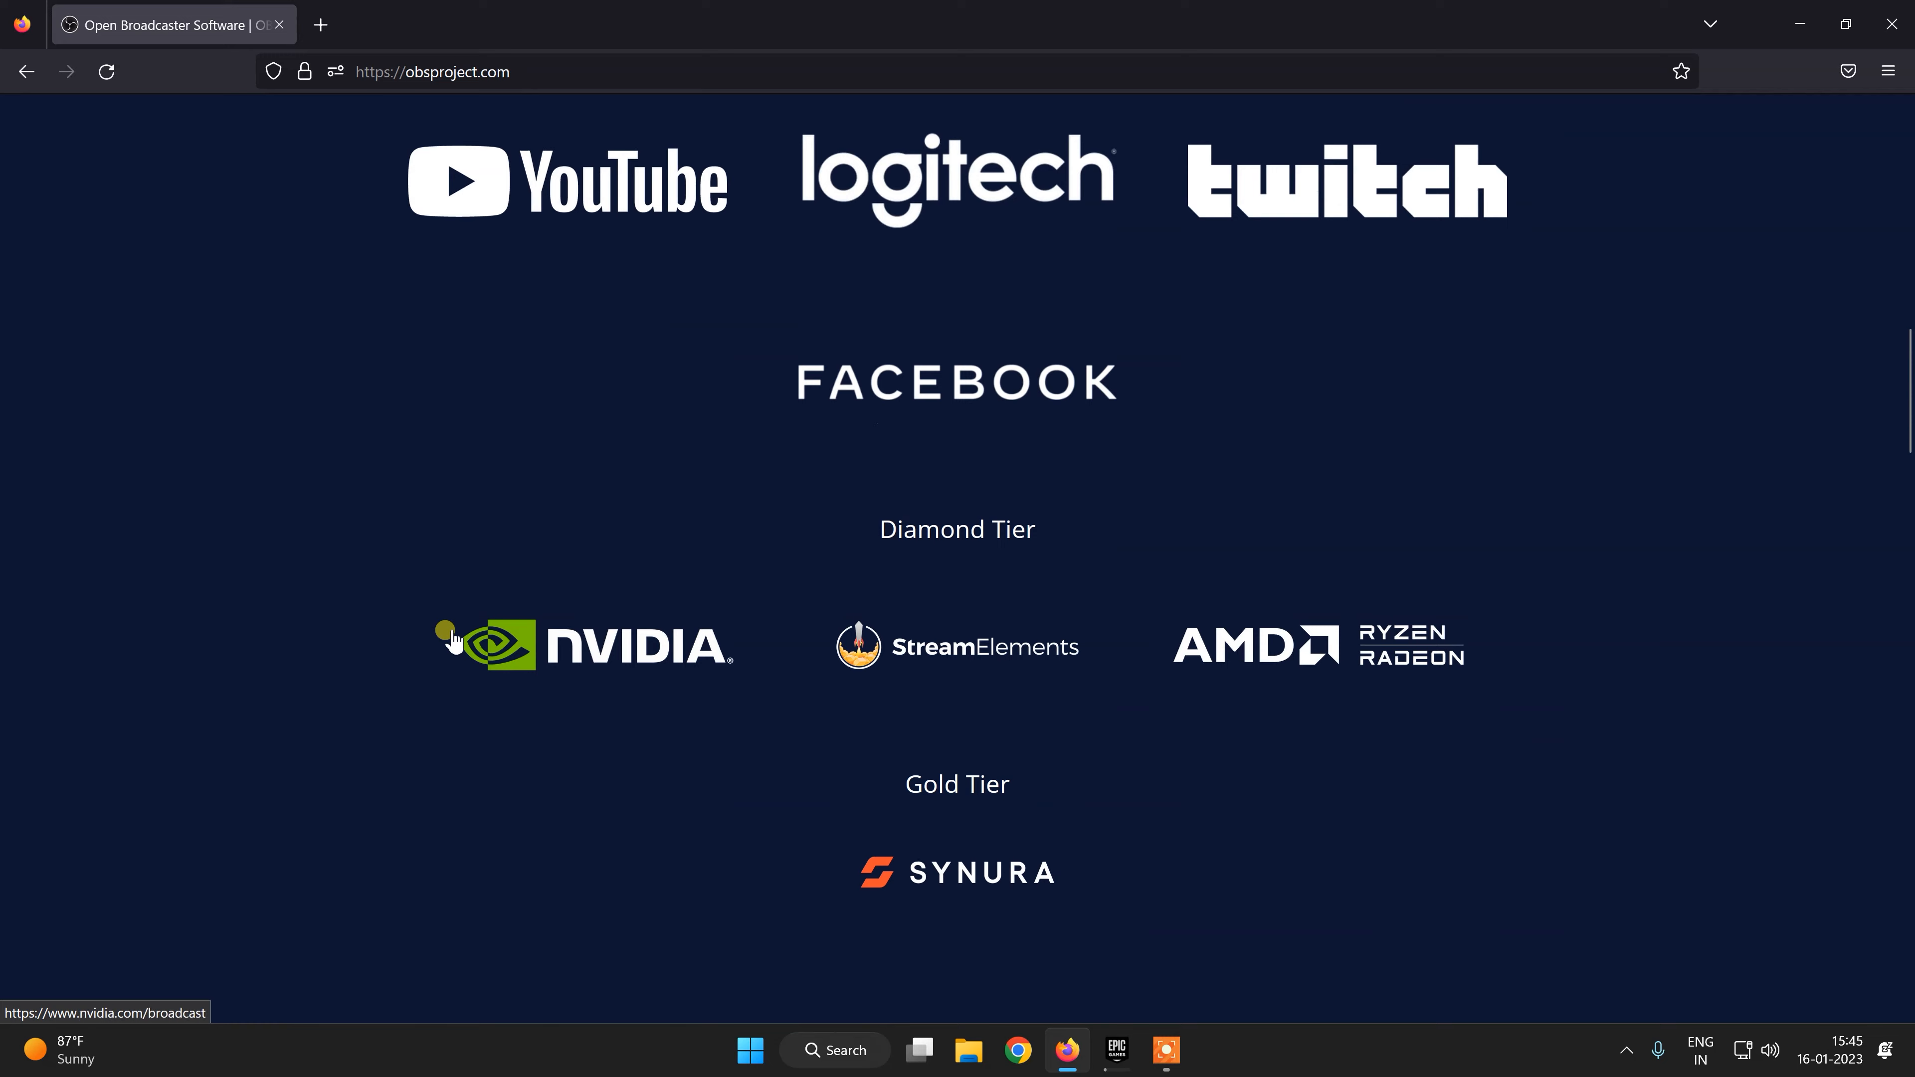
{"action": "scroll", "coordinate": [451, 640], "scroll_direction": "up", "scroll_amount": 20}
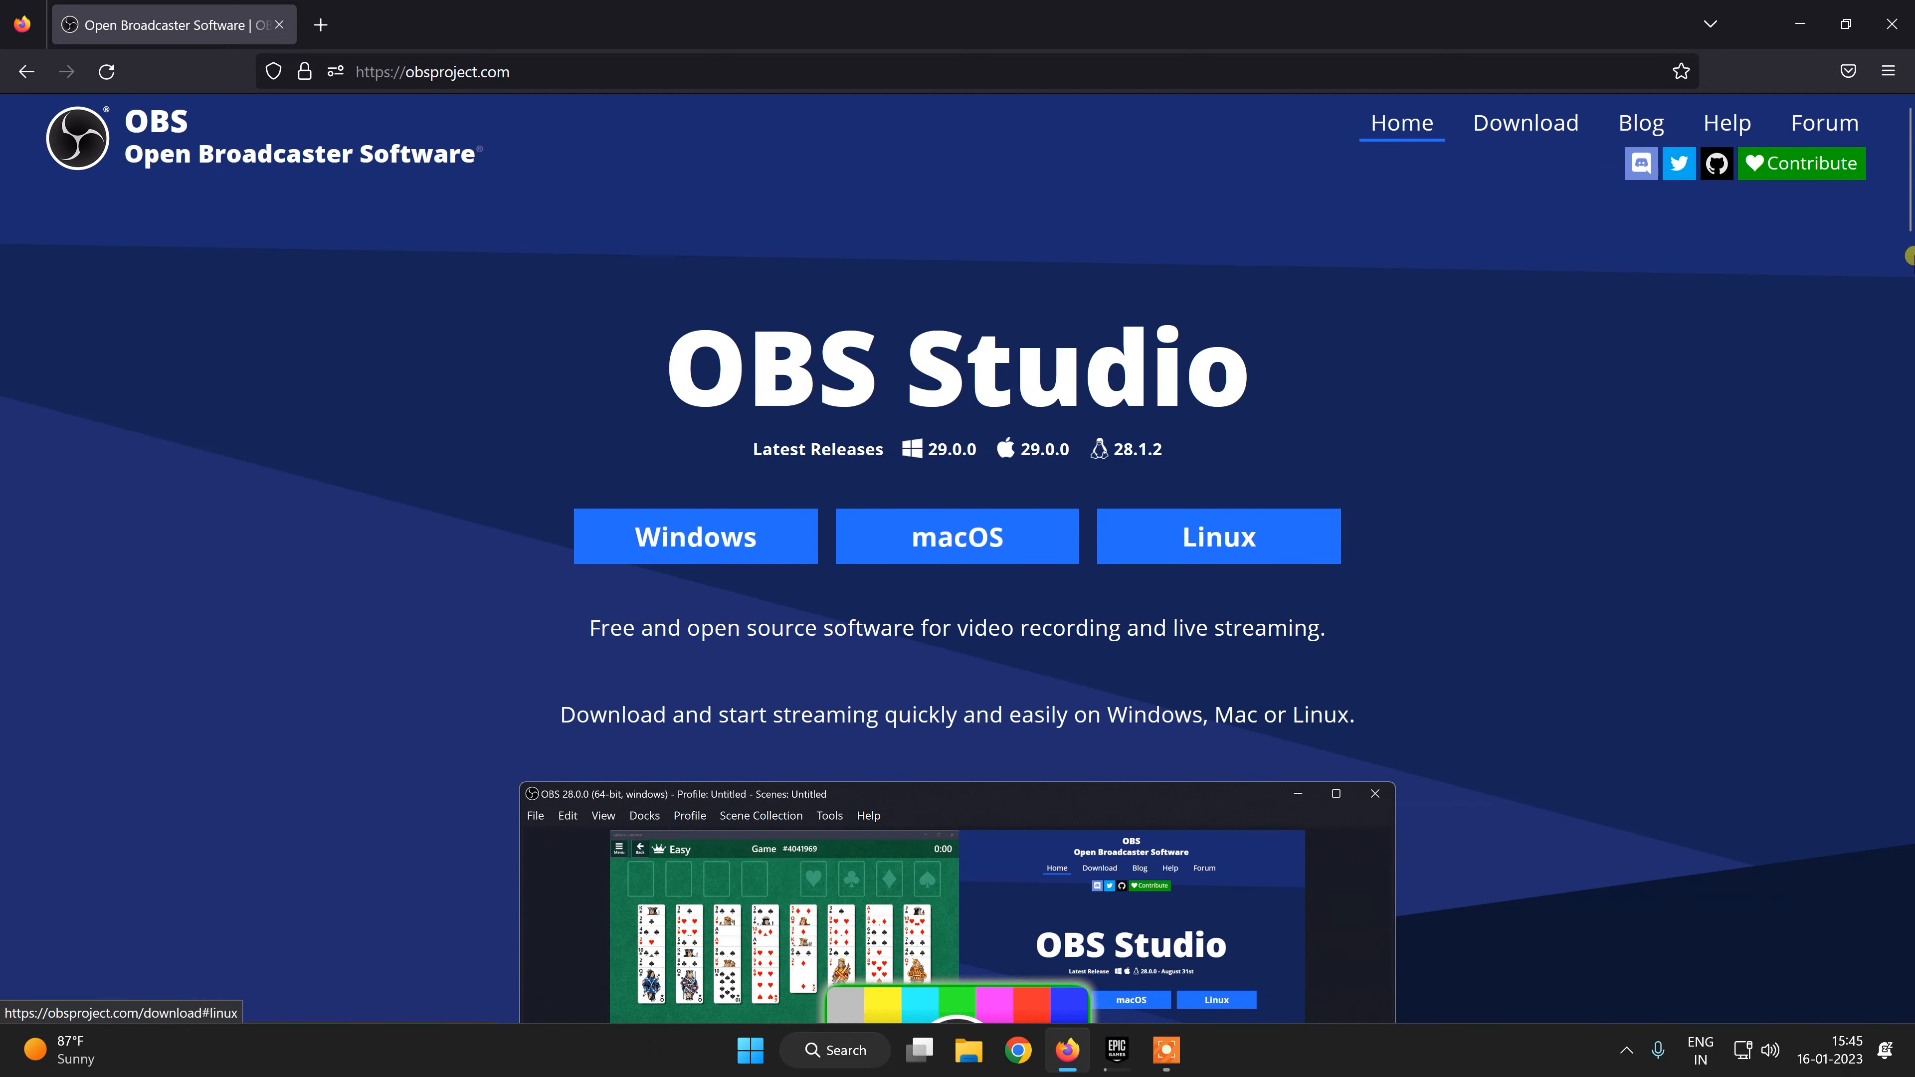
Try to open the downloaded OBS-Studio-29.0-Full-Installer-x64.exe from the browser's download history
{"action": "left_click", "coordinate": [1846, 69]}
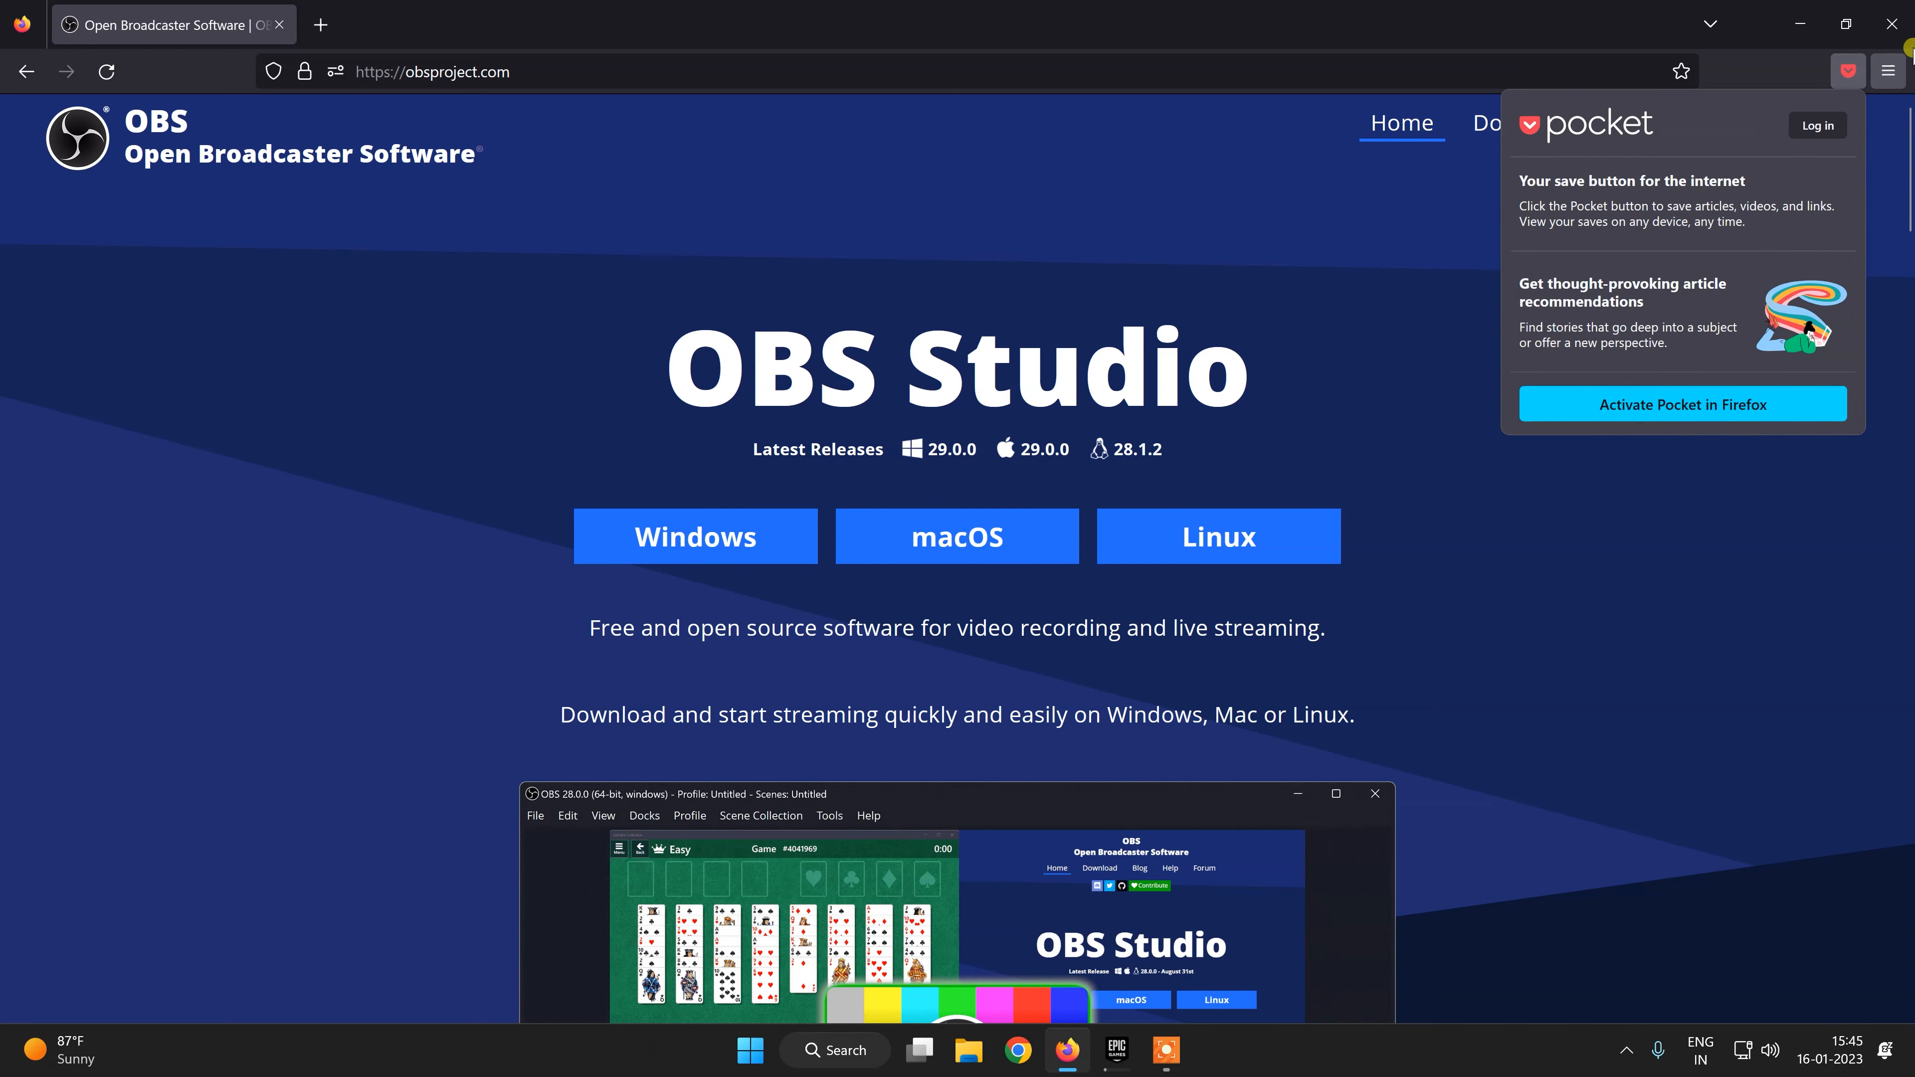
{"action": "left_click", "coordinate": [1888, 71]}
{"action": "left_click", "coordinate": [1675, 348]}
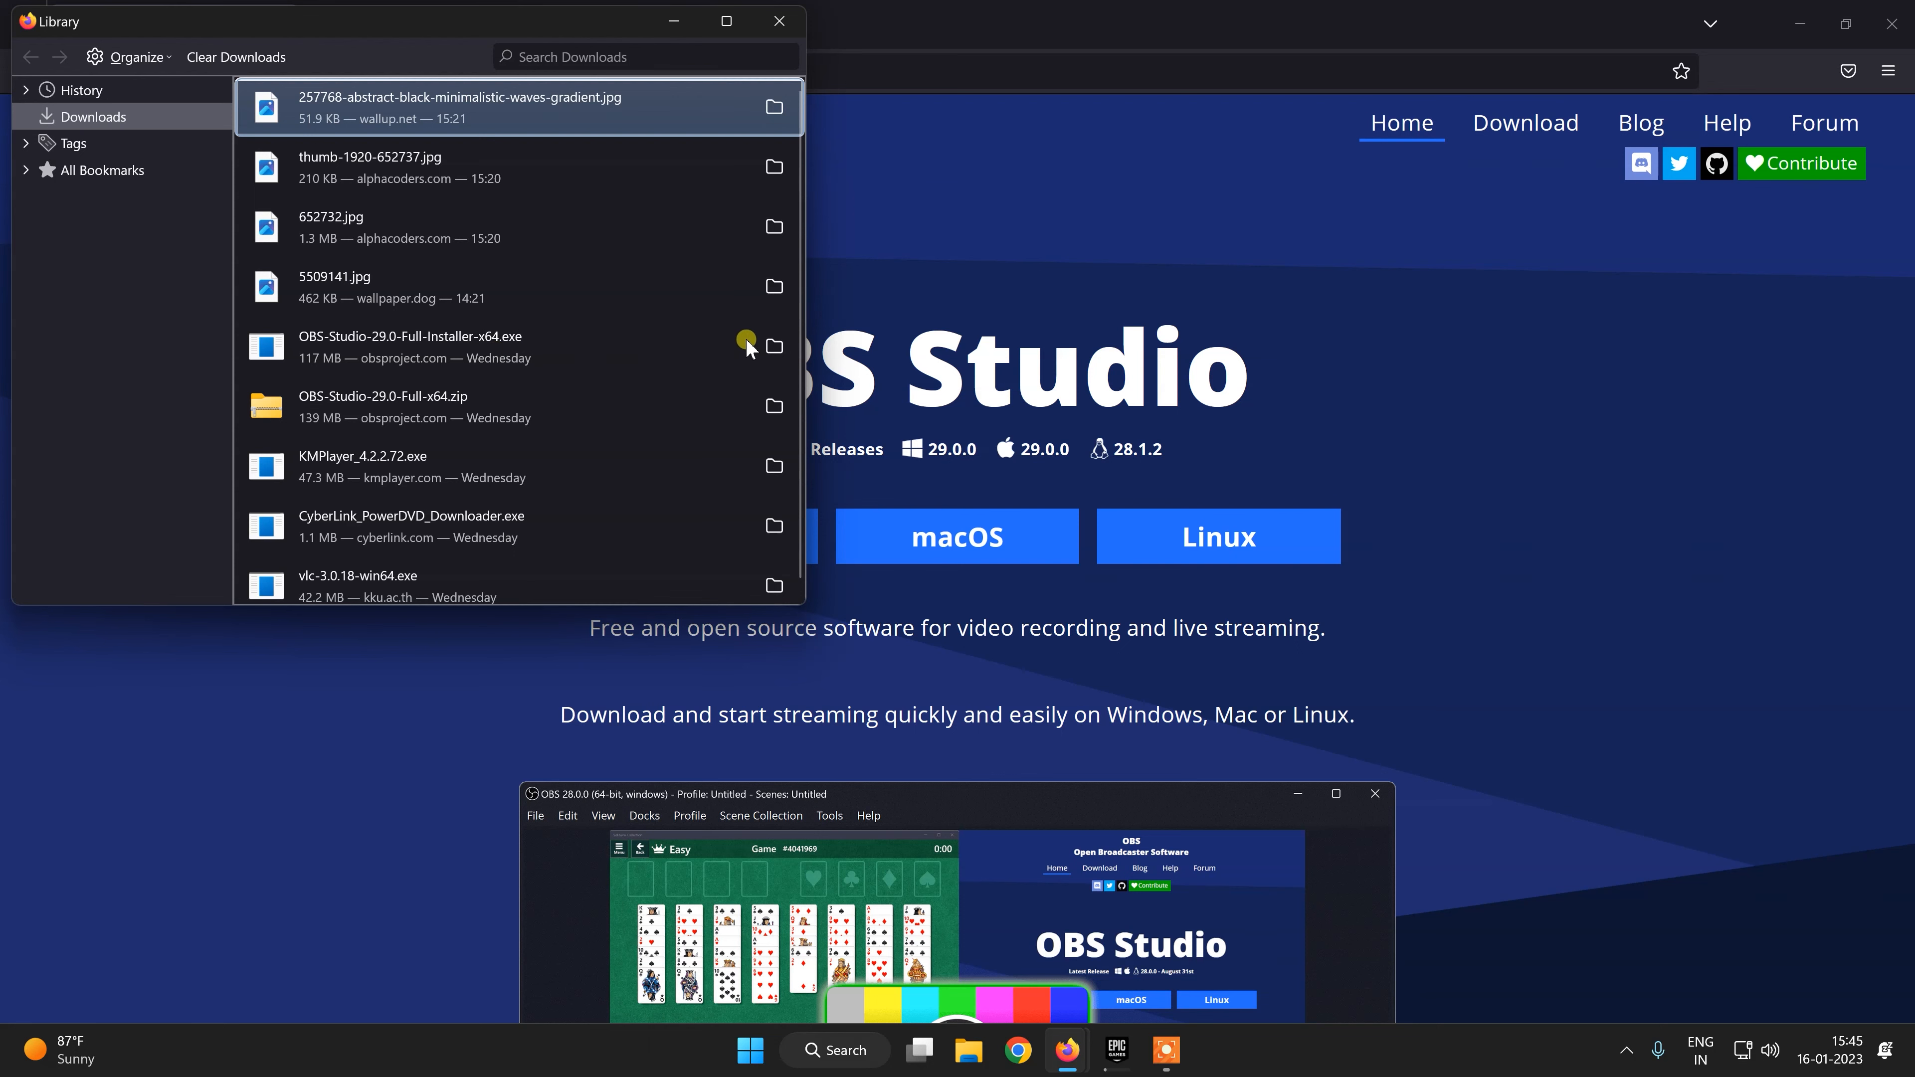
{"action": "left_click", "coordinate": [768, 343]}
{"action": "left_click_drag", "start_coordinate": [767, 344], "coordinate": [893, 332]}
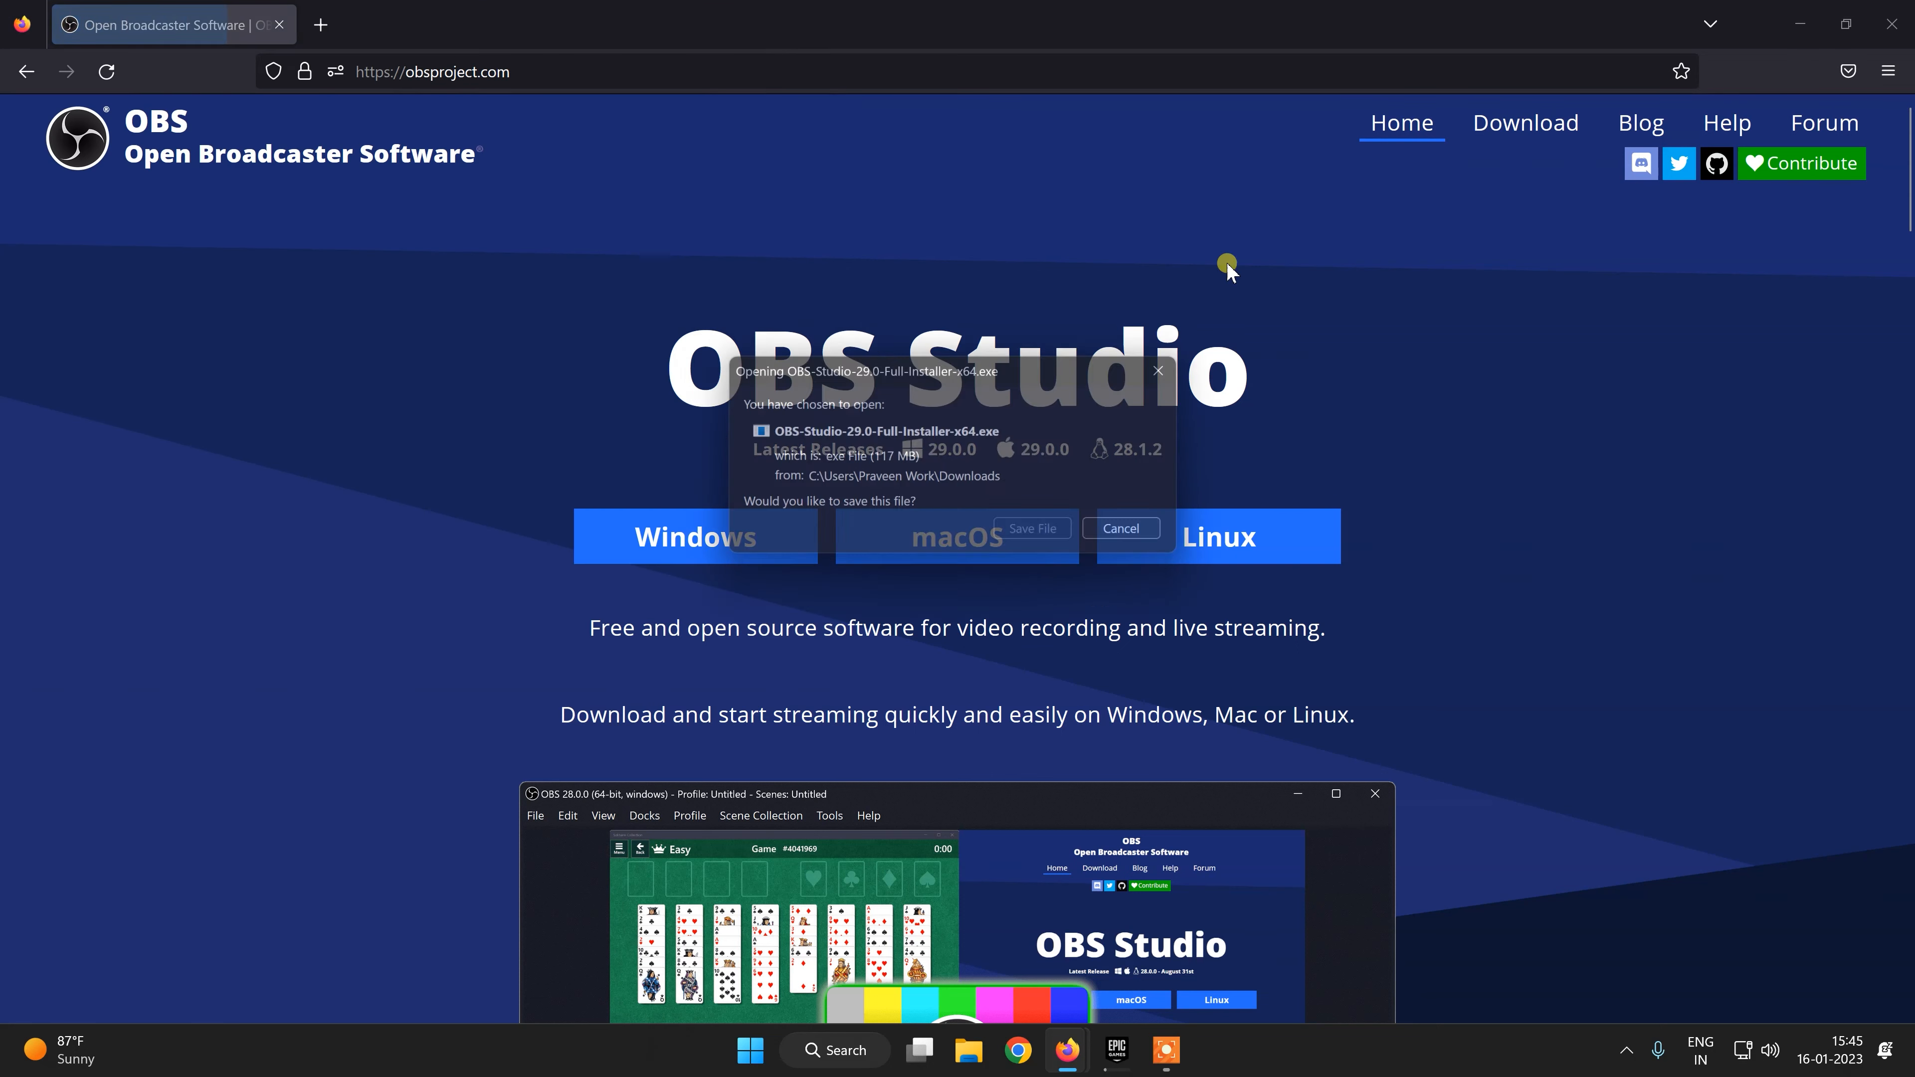
{"action": "left_click", "coordinate": [1138, 532]}
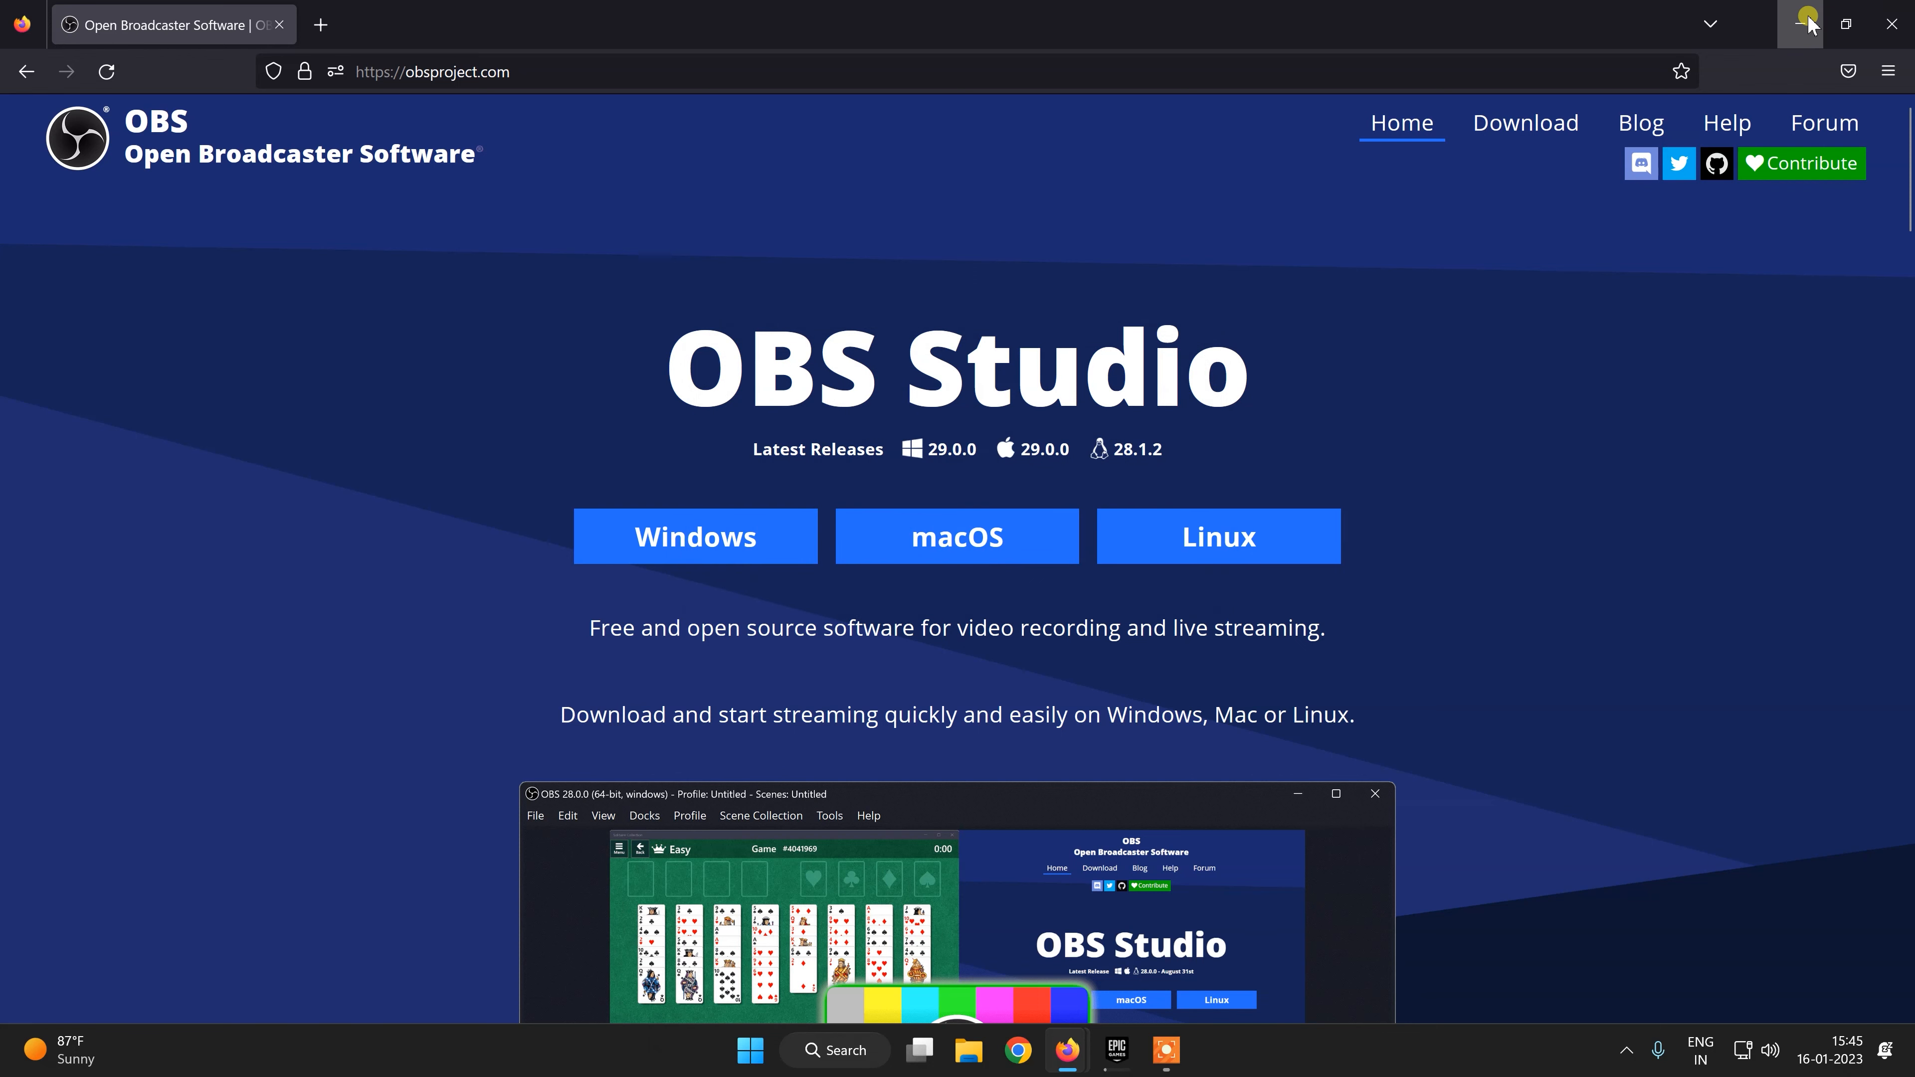
Close the Firefox windows and launch OBS Studio as administrator from the desktop
{"action": "left_click", "coordinate": [1891, 24]}
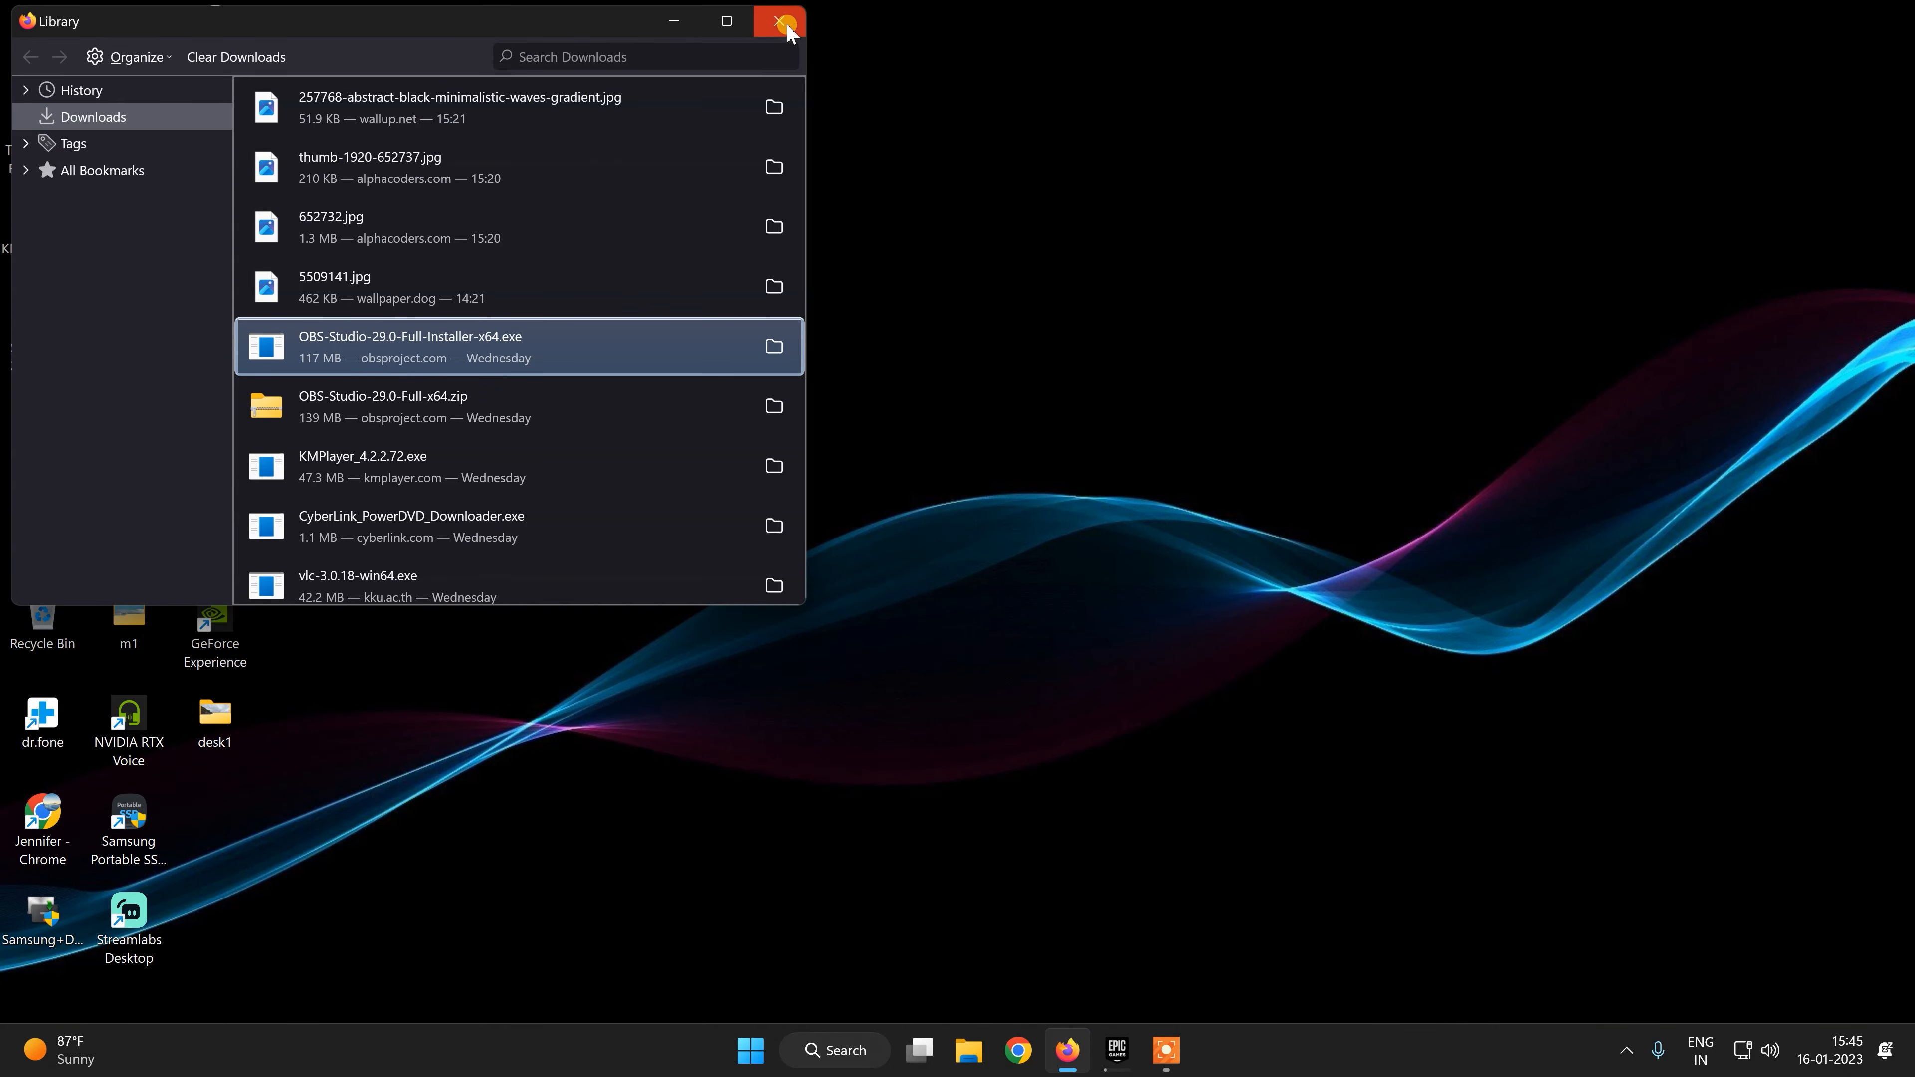
{"action": "left_click", "coordinate": [783, 23]}
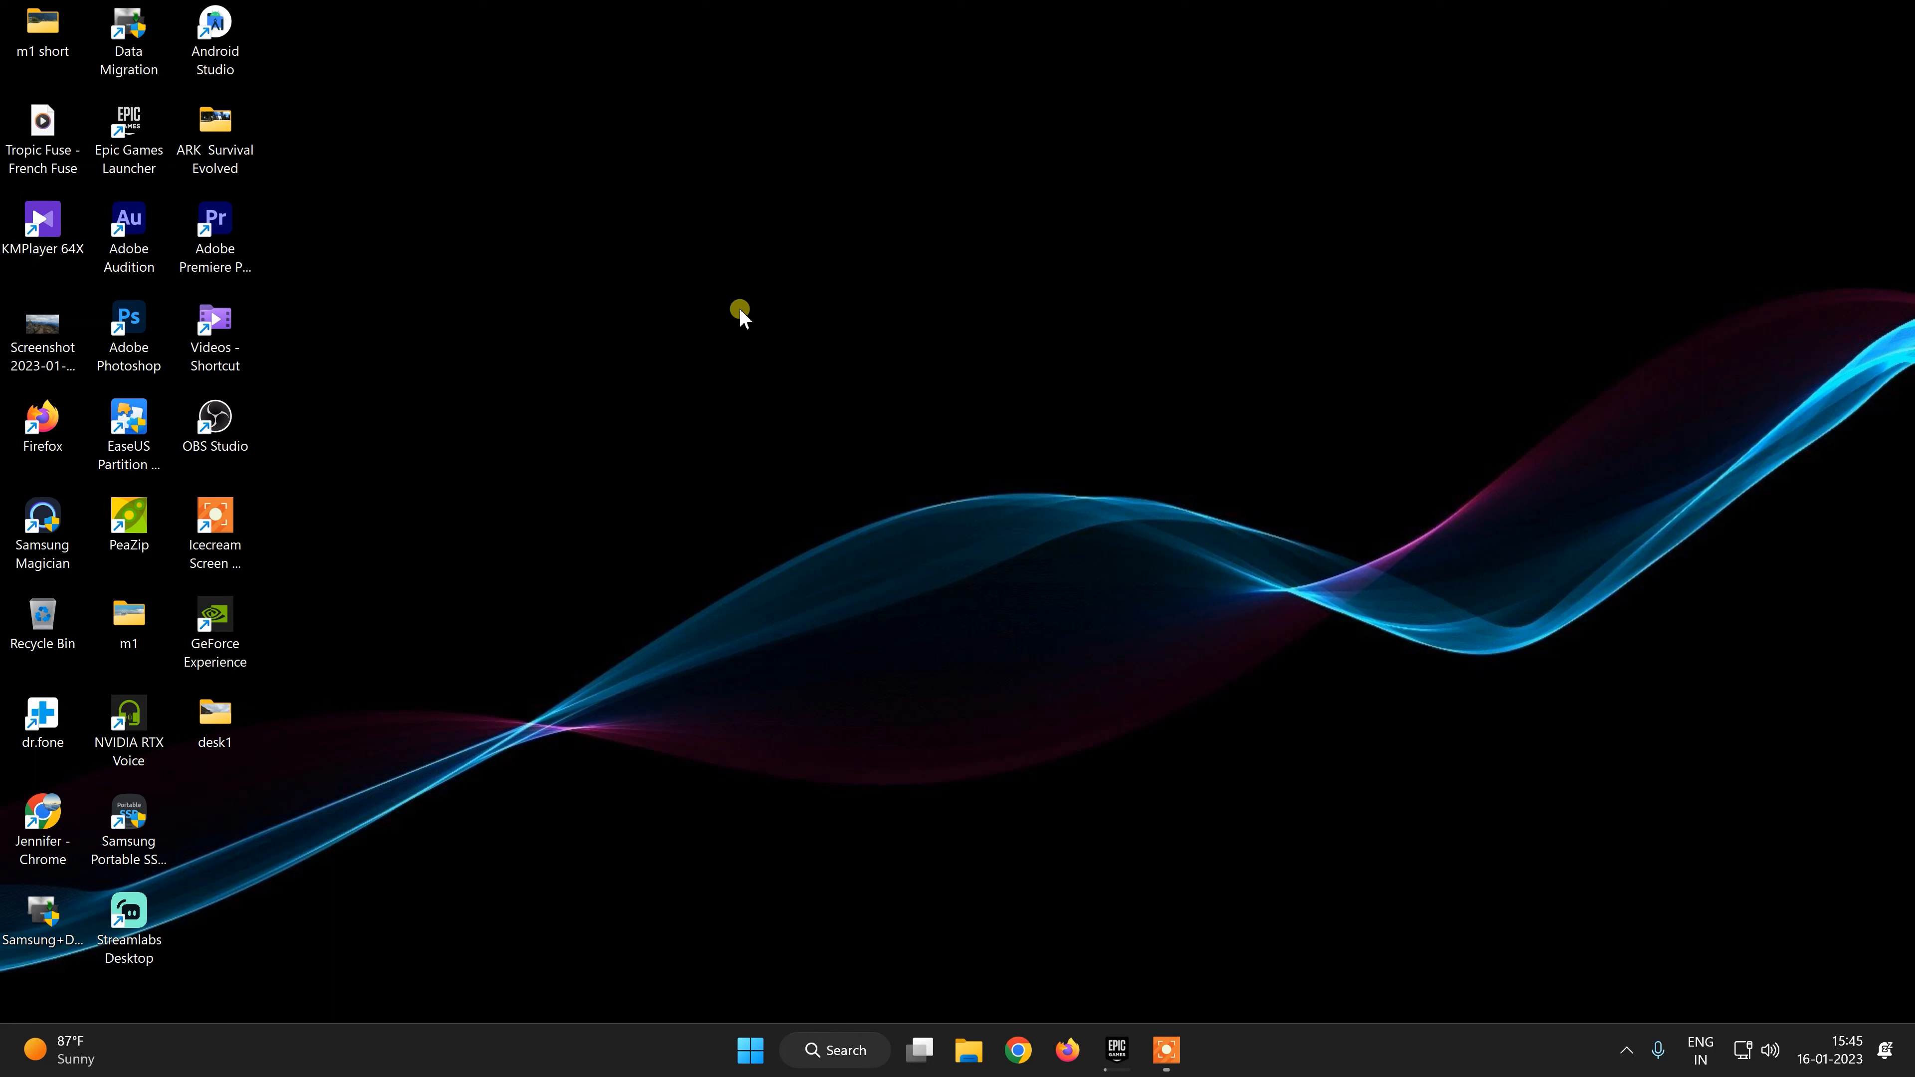
{"action": "mouse_move", "coordinate": [240, 421]}
{"action": "left_mouse_down"}
{"action": "mouse_move", "coordinate": [1123, 439]}
{"action": "mouse_move", "coordinate": [940, 462]}
{"action": "mouse_move", "coordinate": [207, 428]}
{"action": "left_mouse_up"}
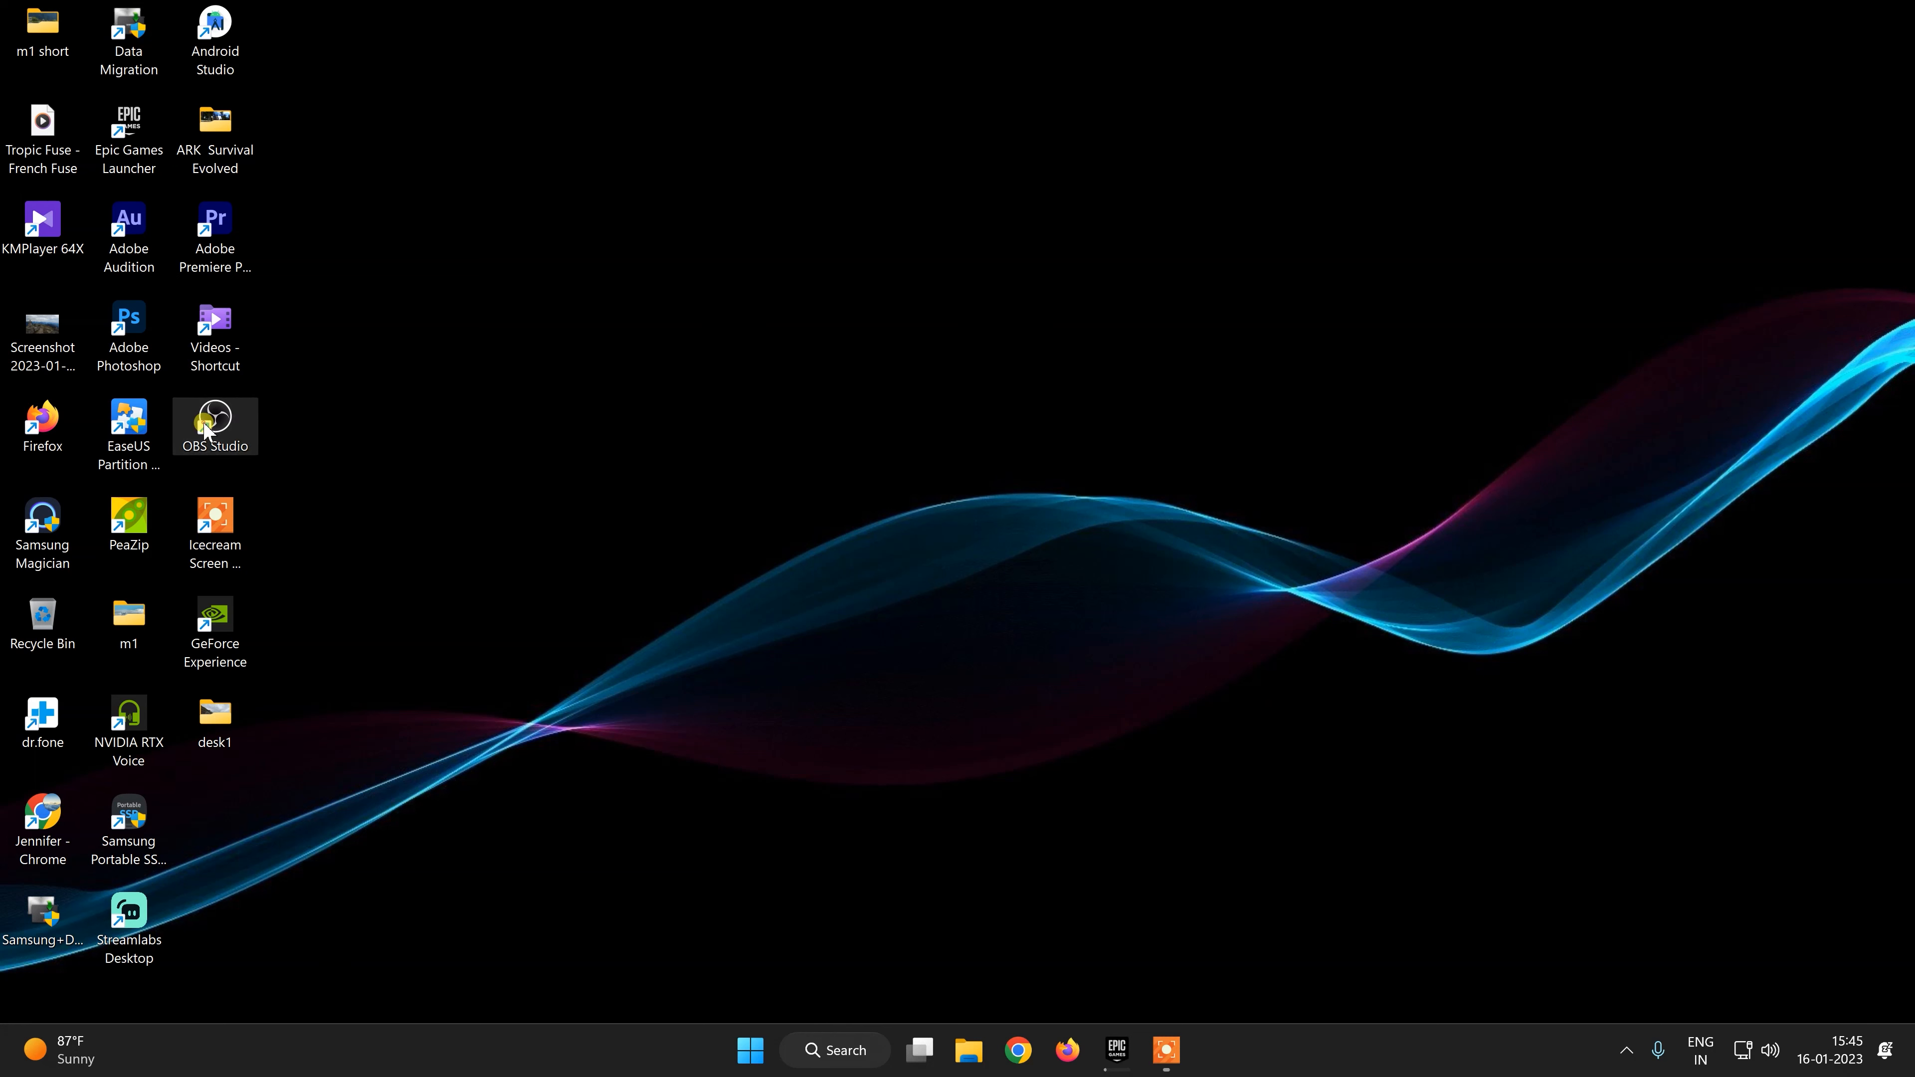
{"action": "right_click", "coordinate": [206, 429]}
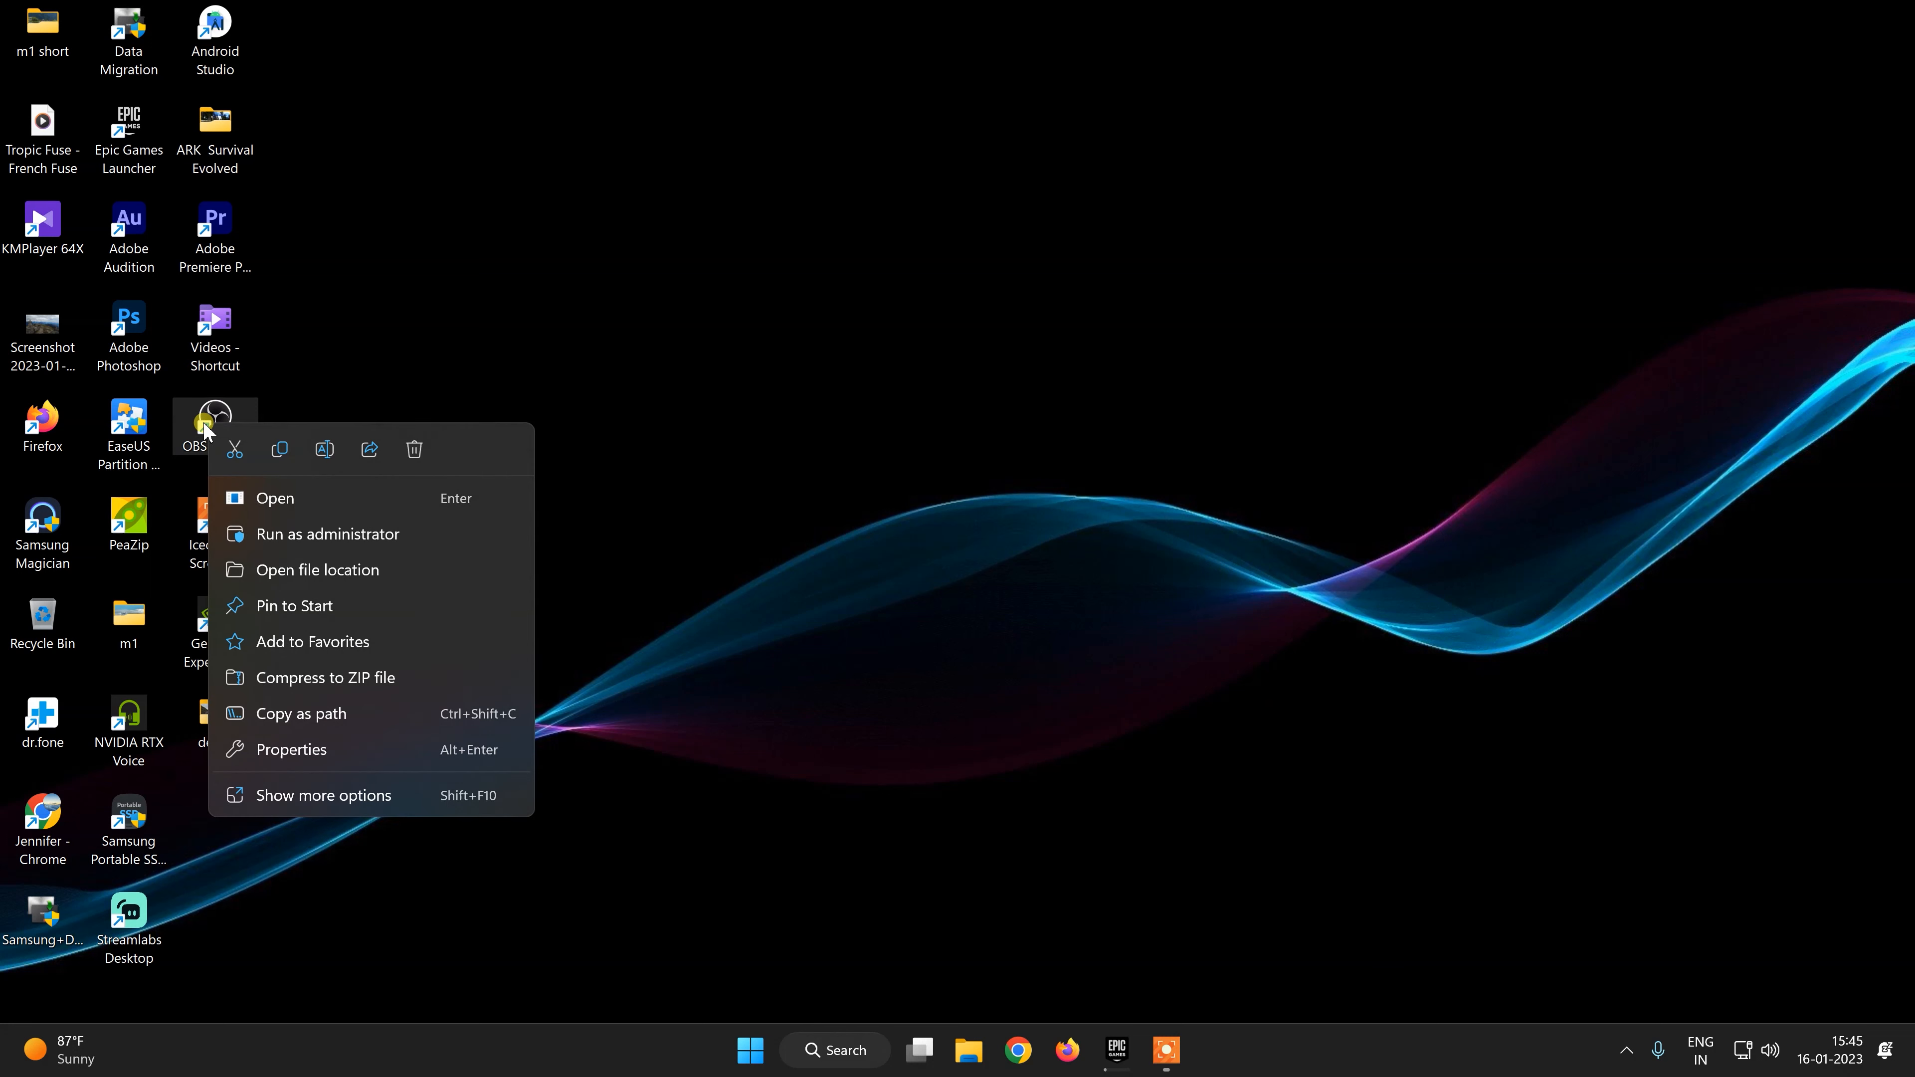
{"action": "left_click", "coordinate": [302, 534]}
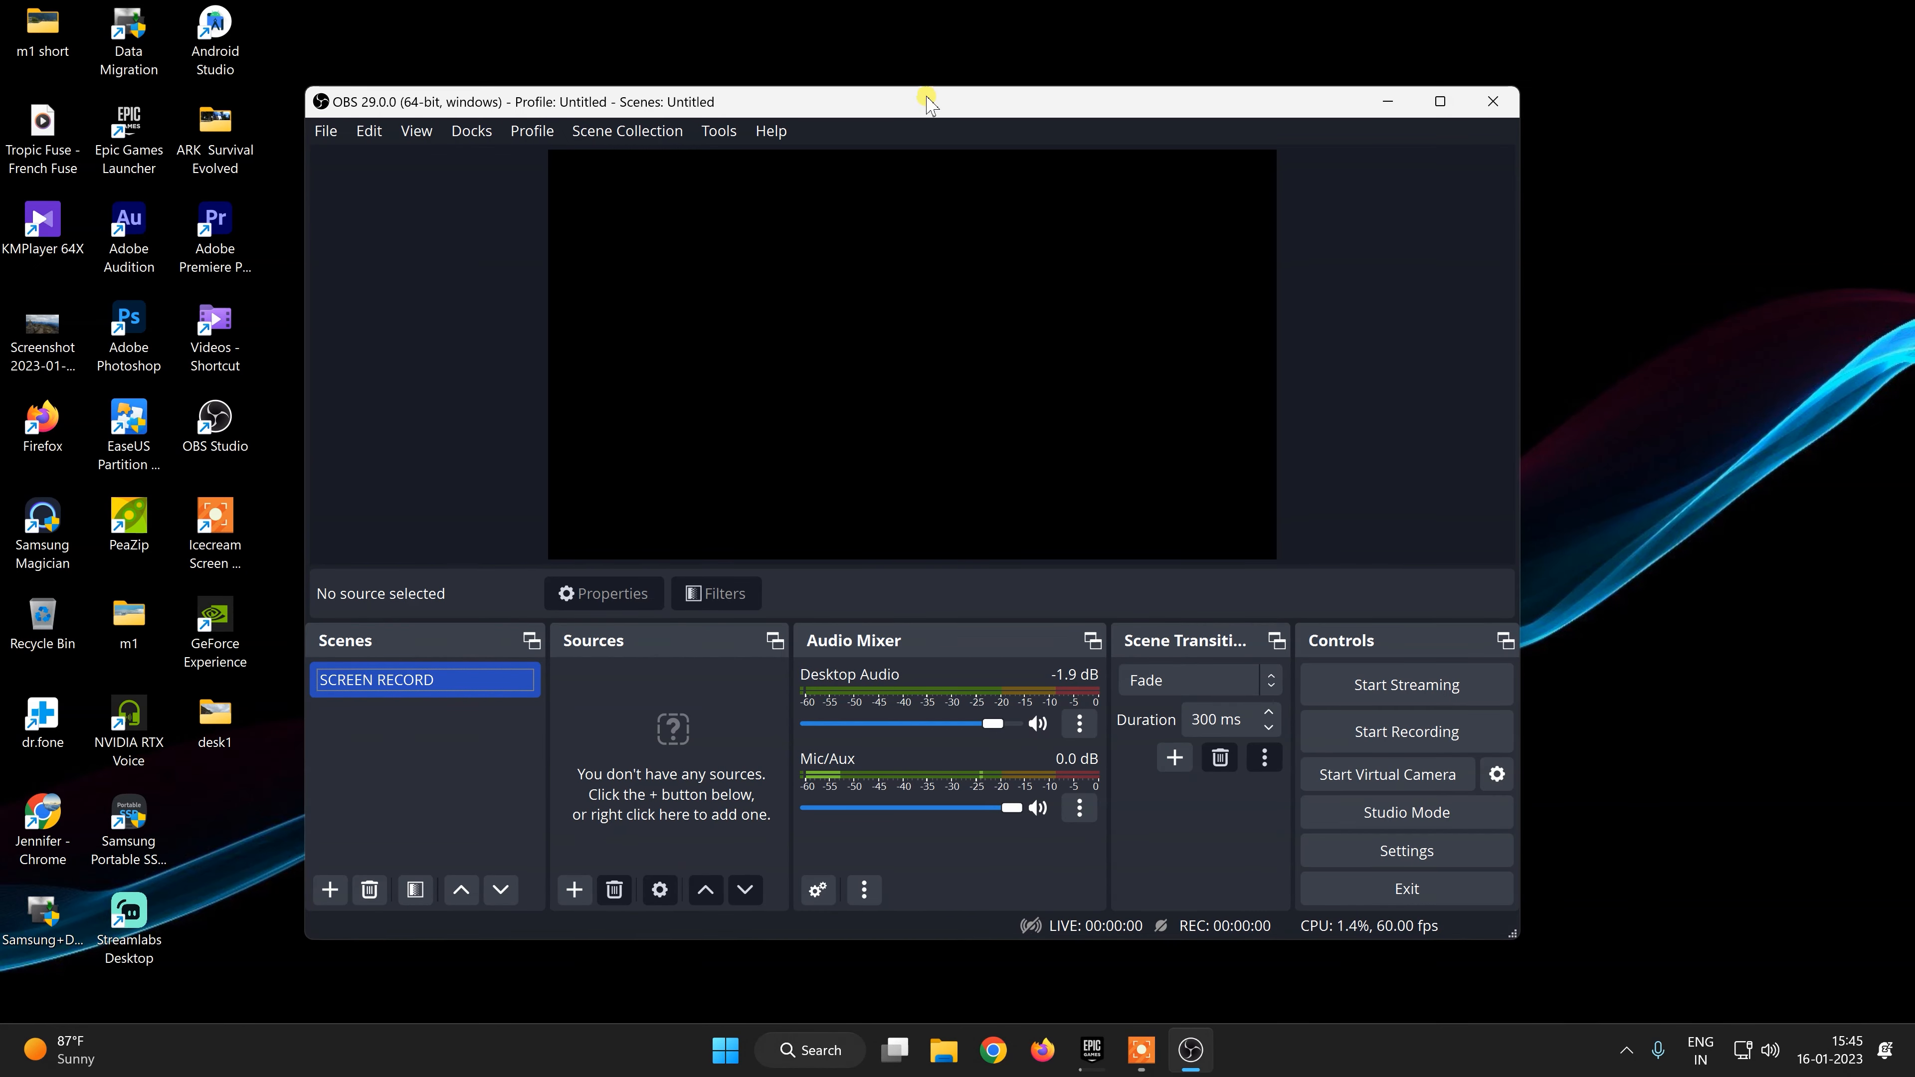
{"action": "left_click_drag", "start_coordinate": [915, 111], "coordinate": [952, 83]}
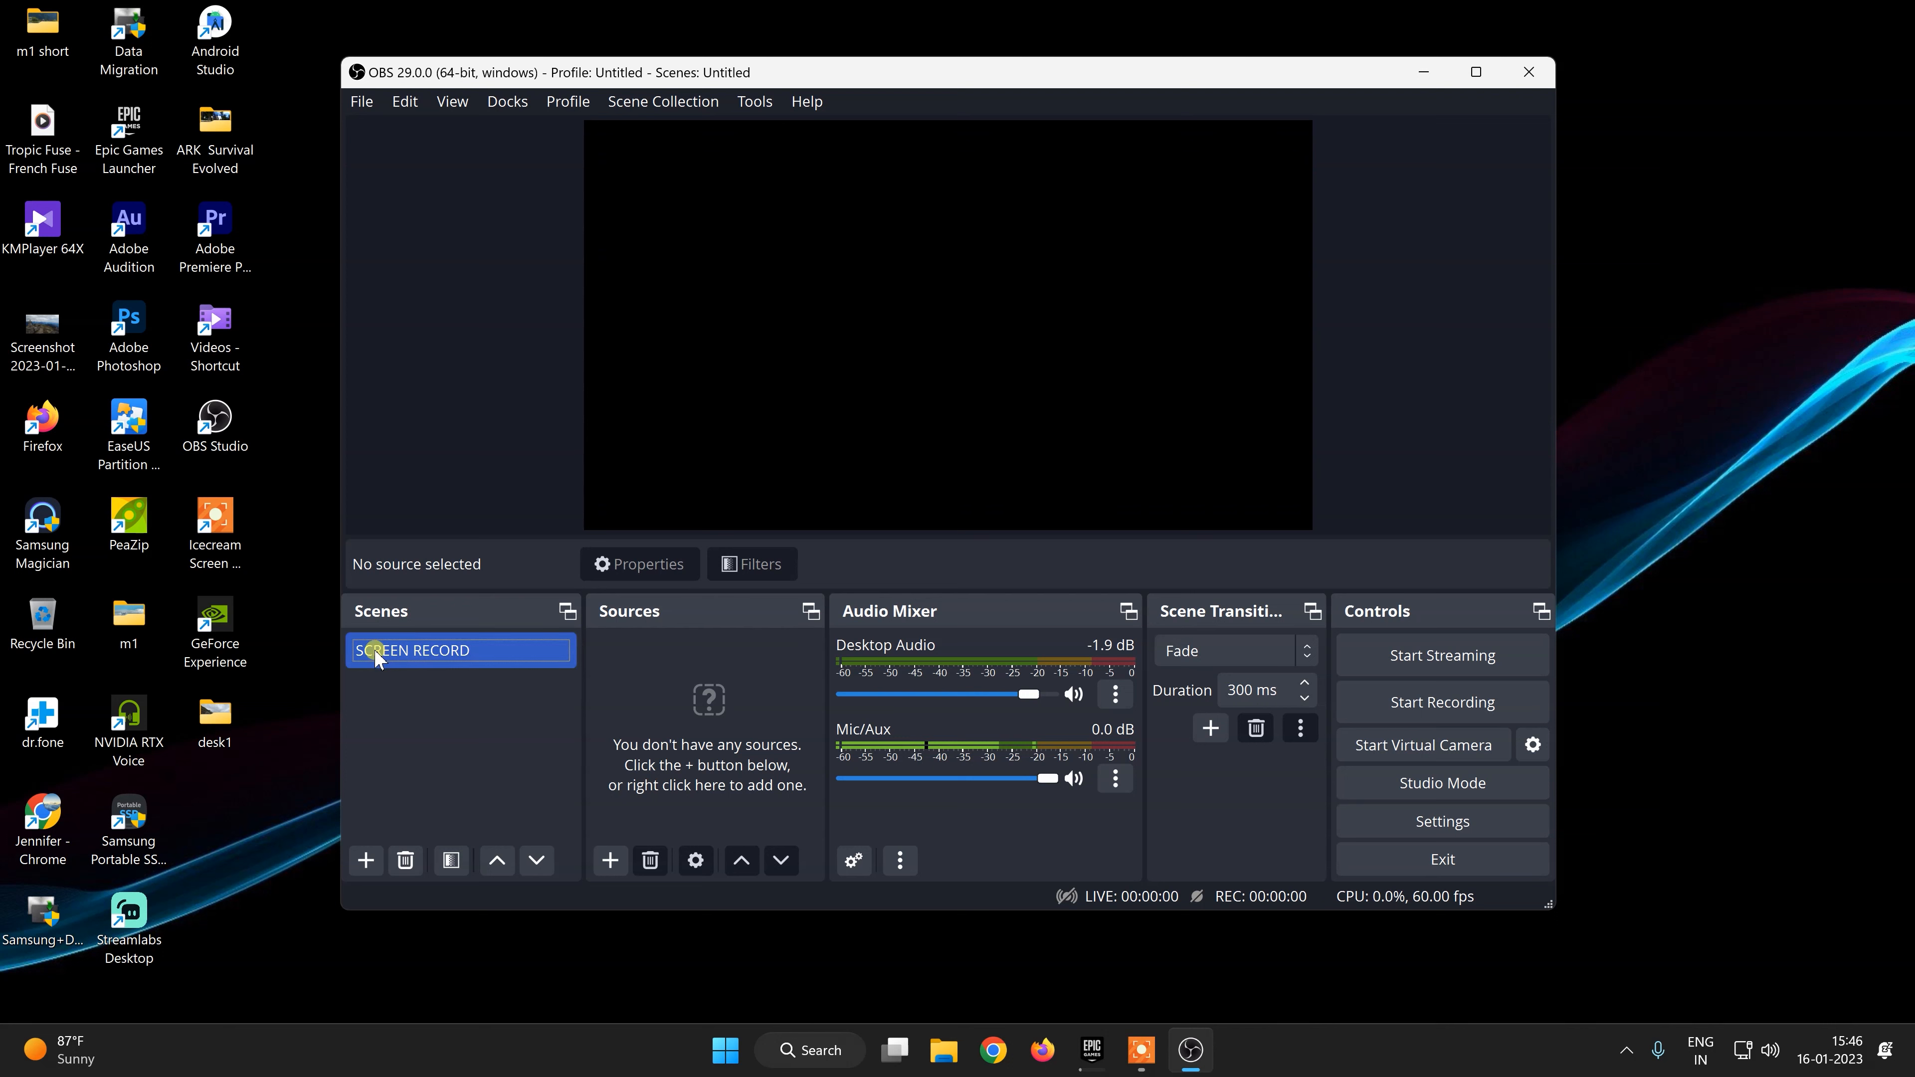
Rename the SCREEN RECORD scene to "game rec"
{"action": "right_click", "coordinate": [417, 651]}
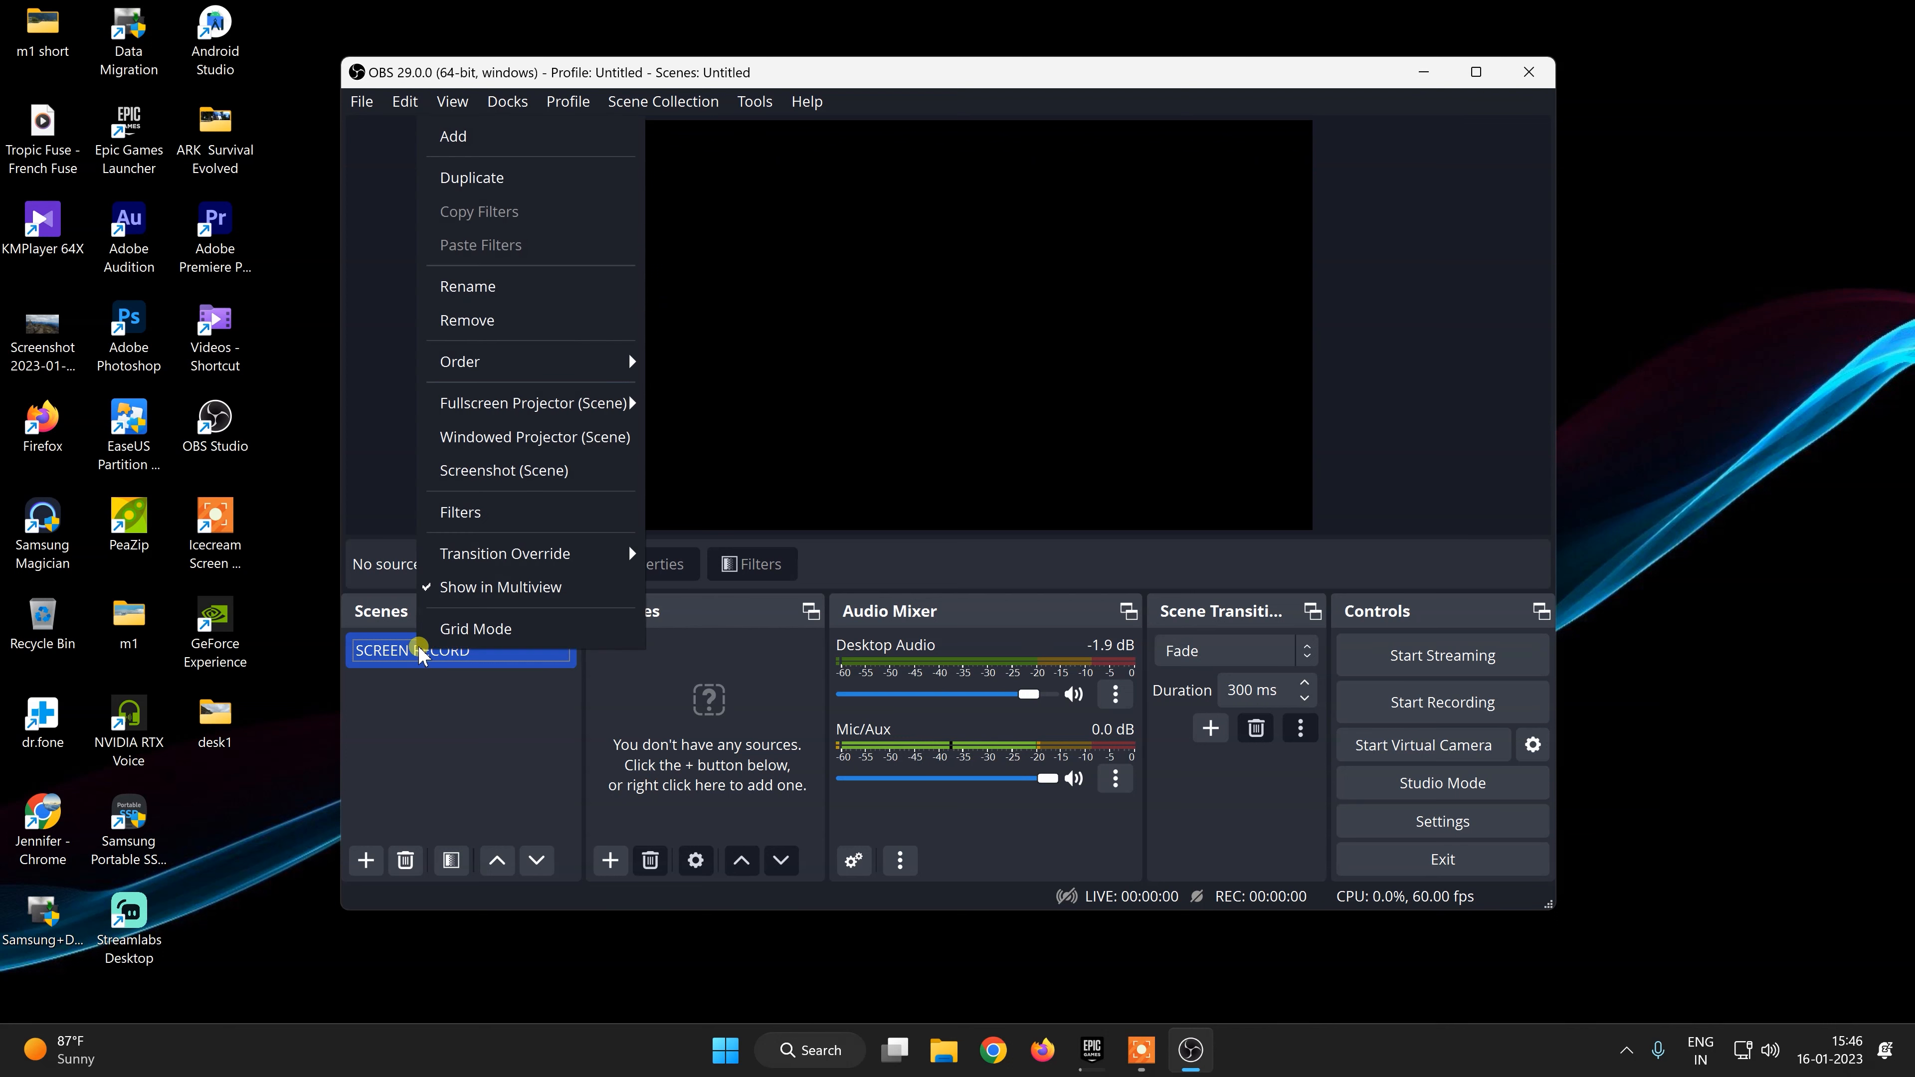
{"action": "left_click", "coordinate": [486, 320]}
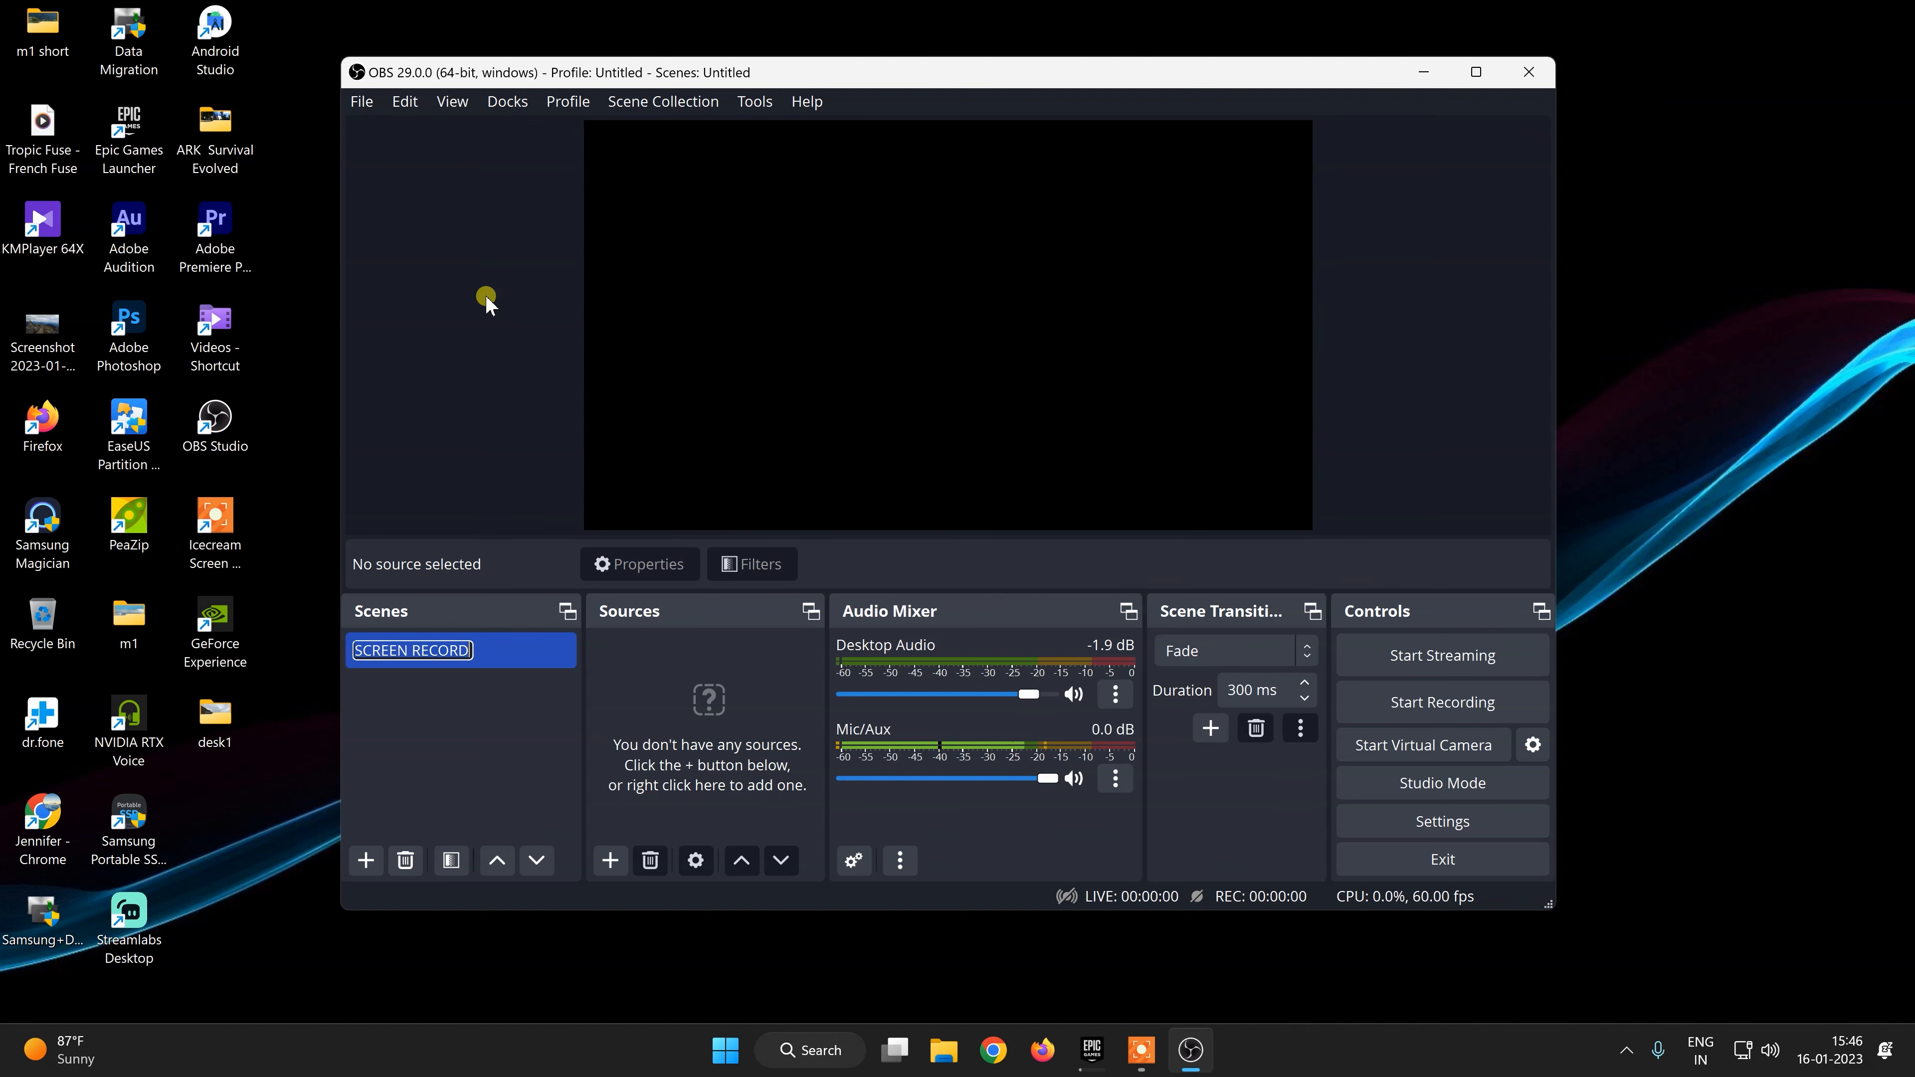
{"action": "type", "text": "game"}
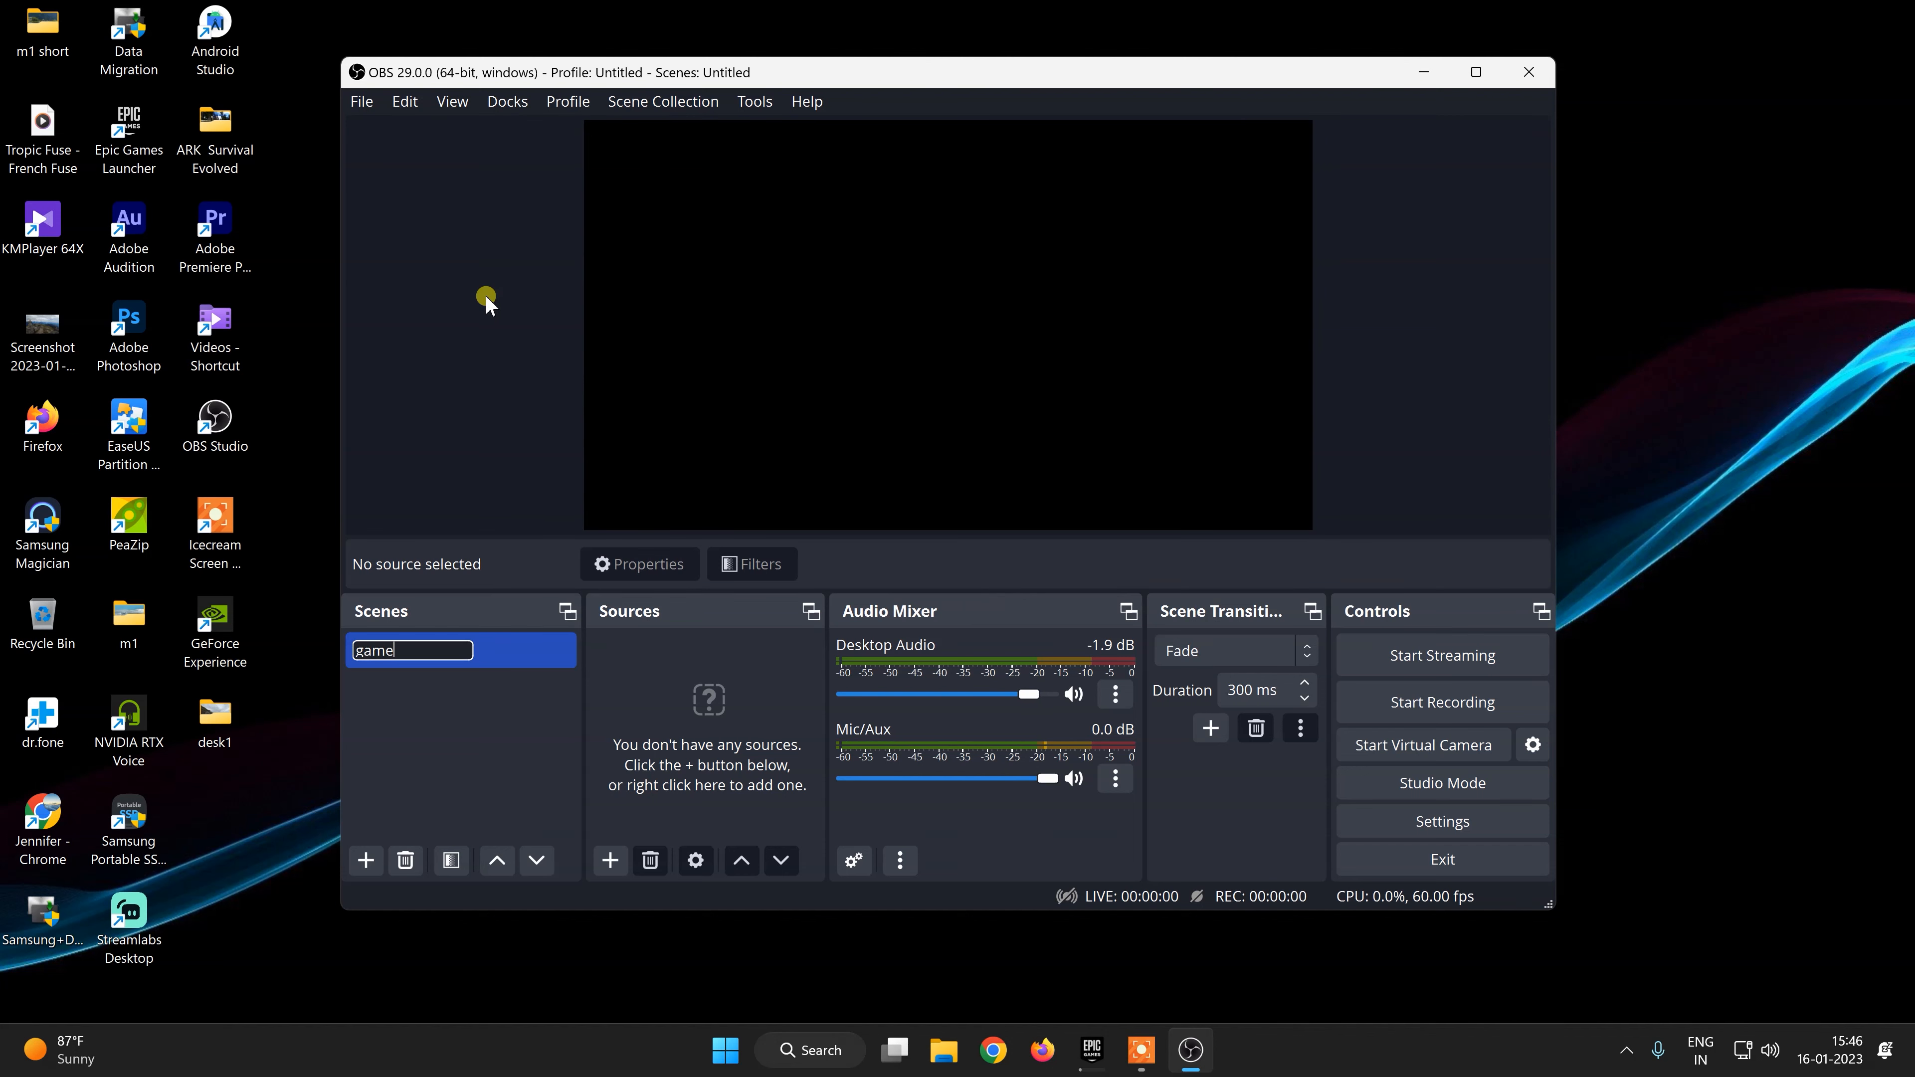
{"action": "type", "text": " rec"}
{"action": "key", "text": "Return"}
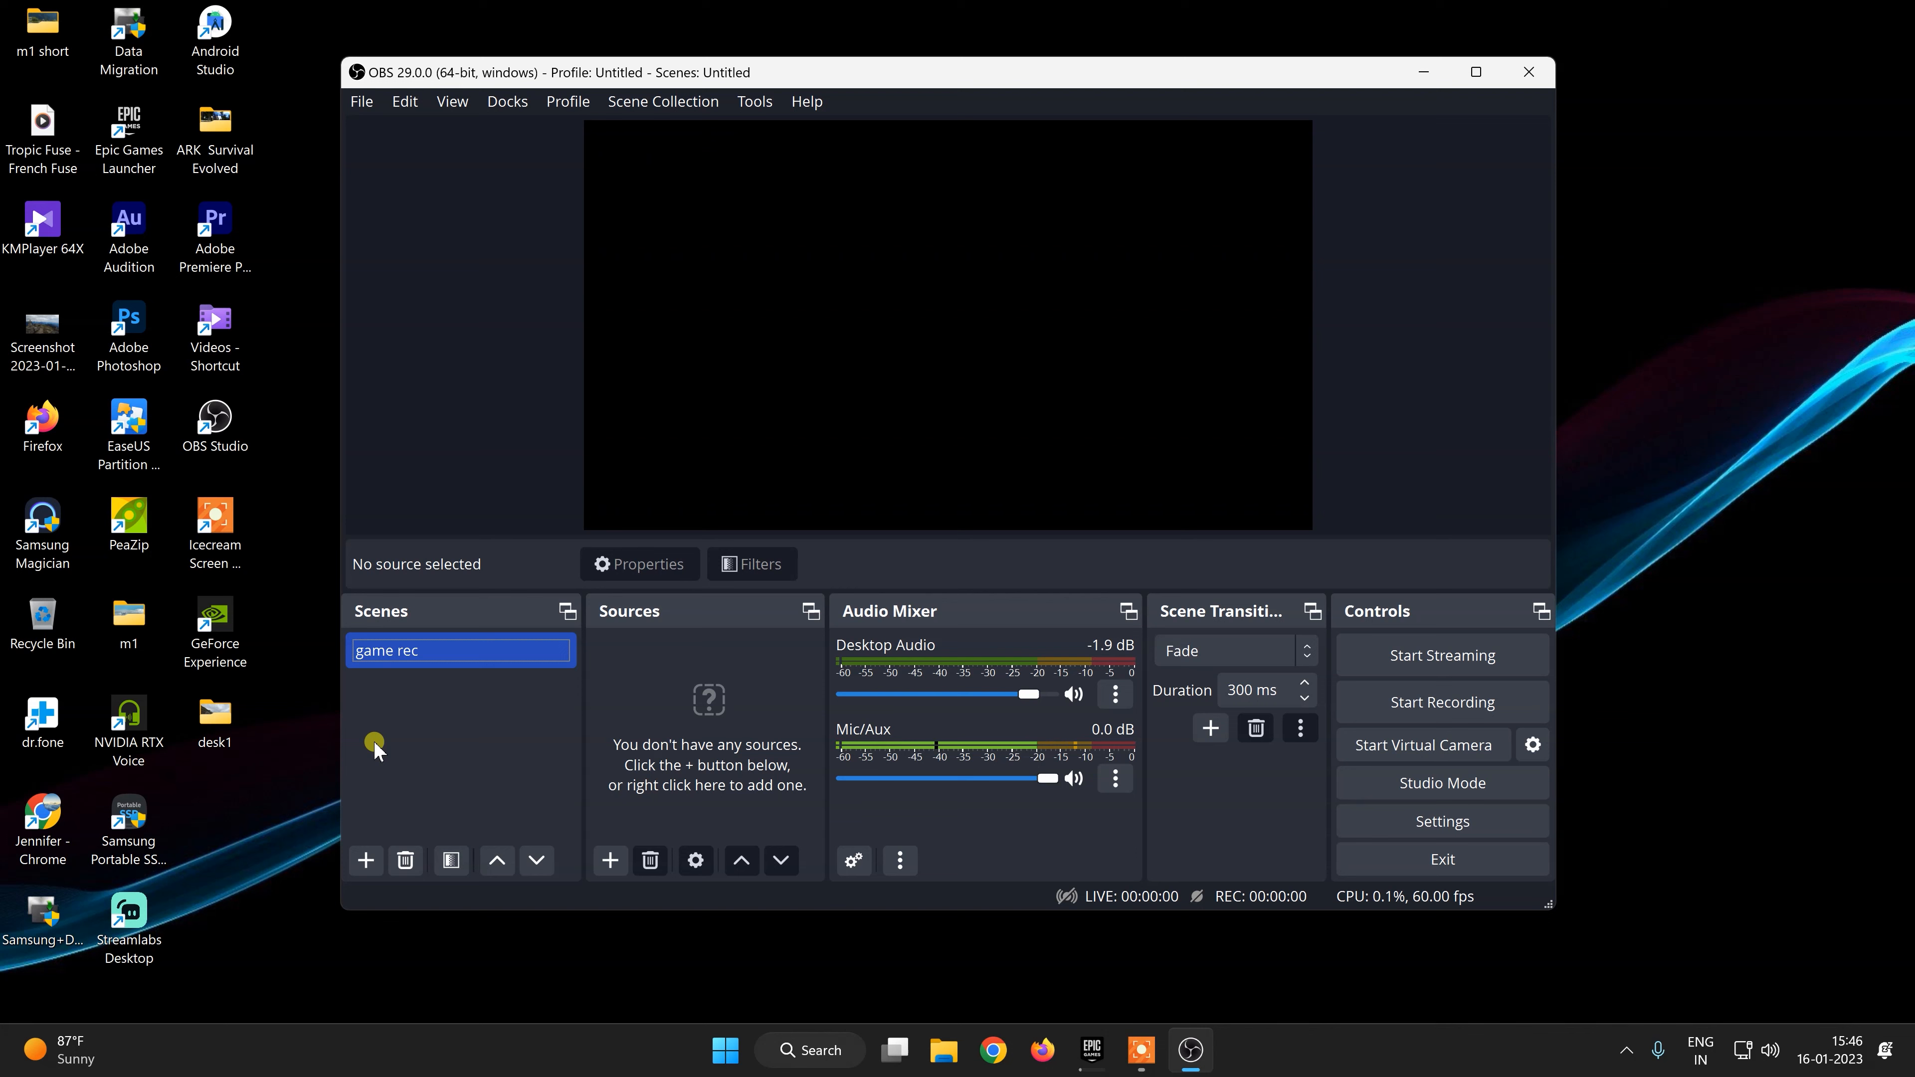
Add a new Game Capture source to the game rec scene, keeping the suggested name
{"action": "left_click", "coordinate": [608, 860]}
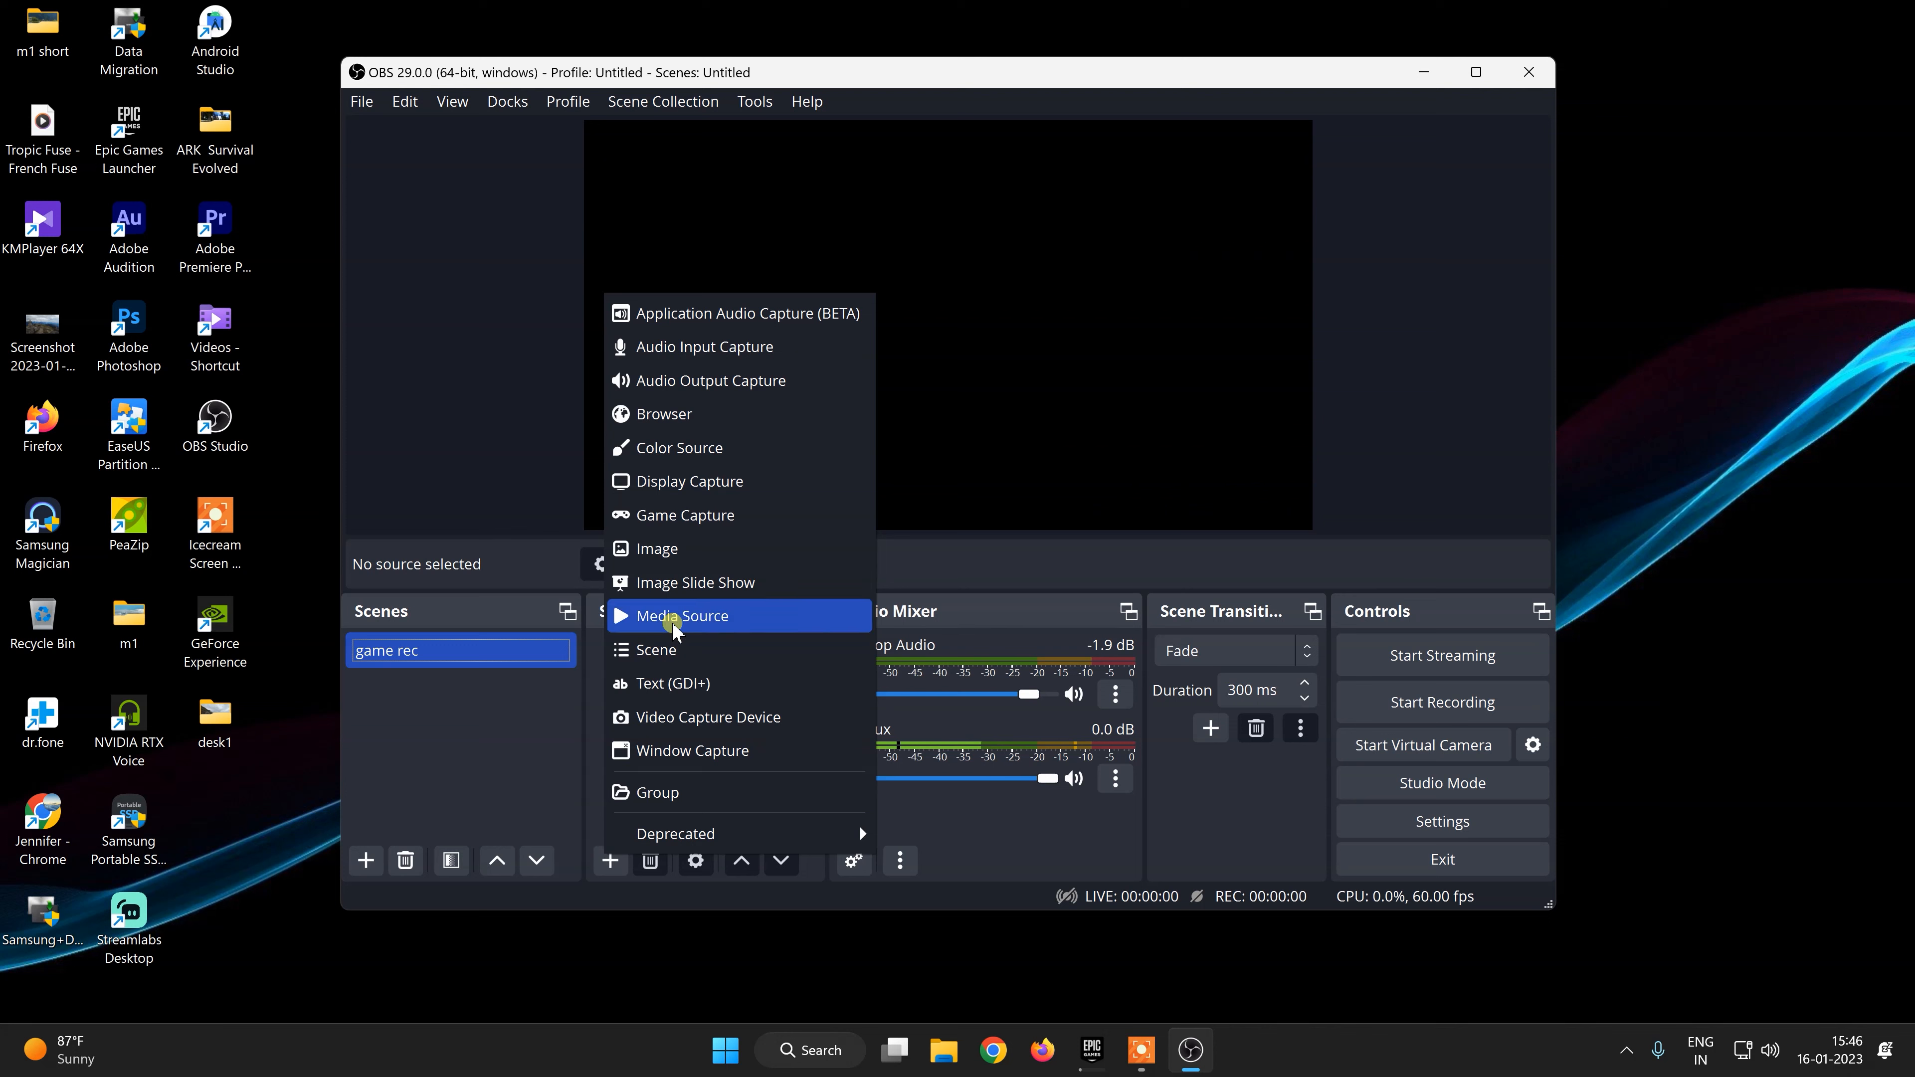
{"action": "left_click", "coordinate": [669, 516]}
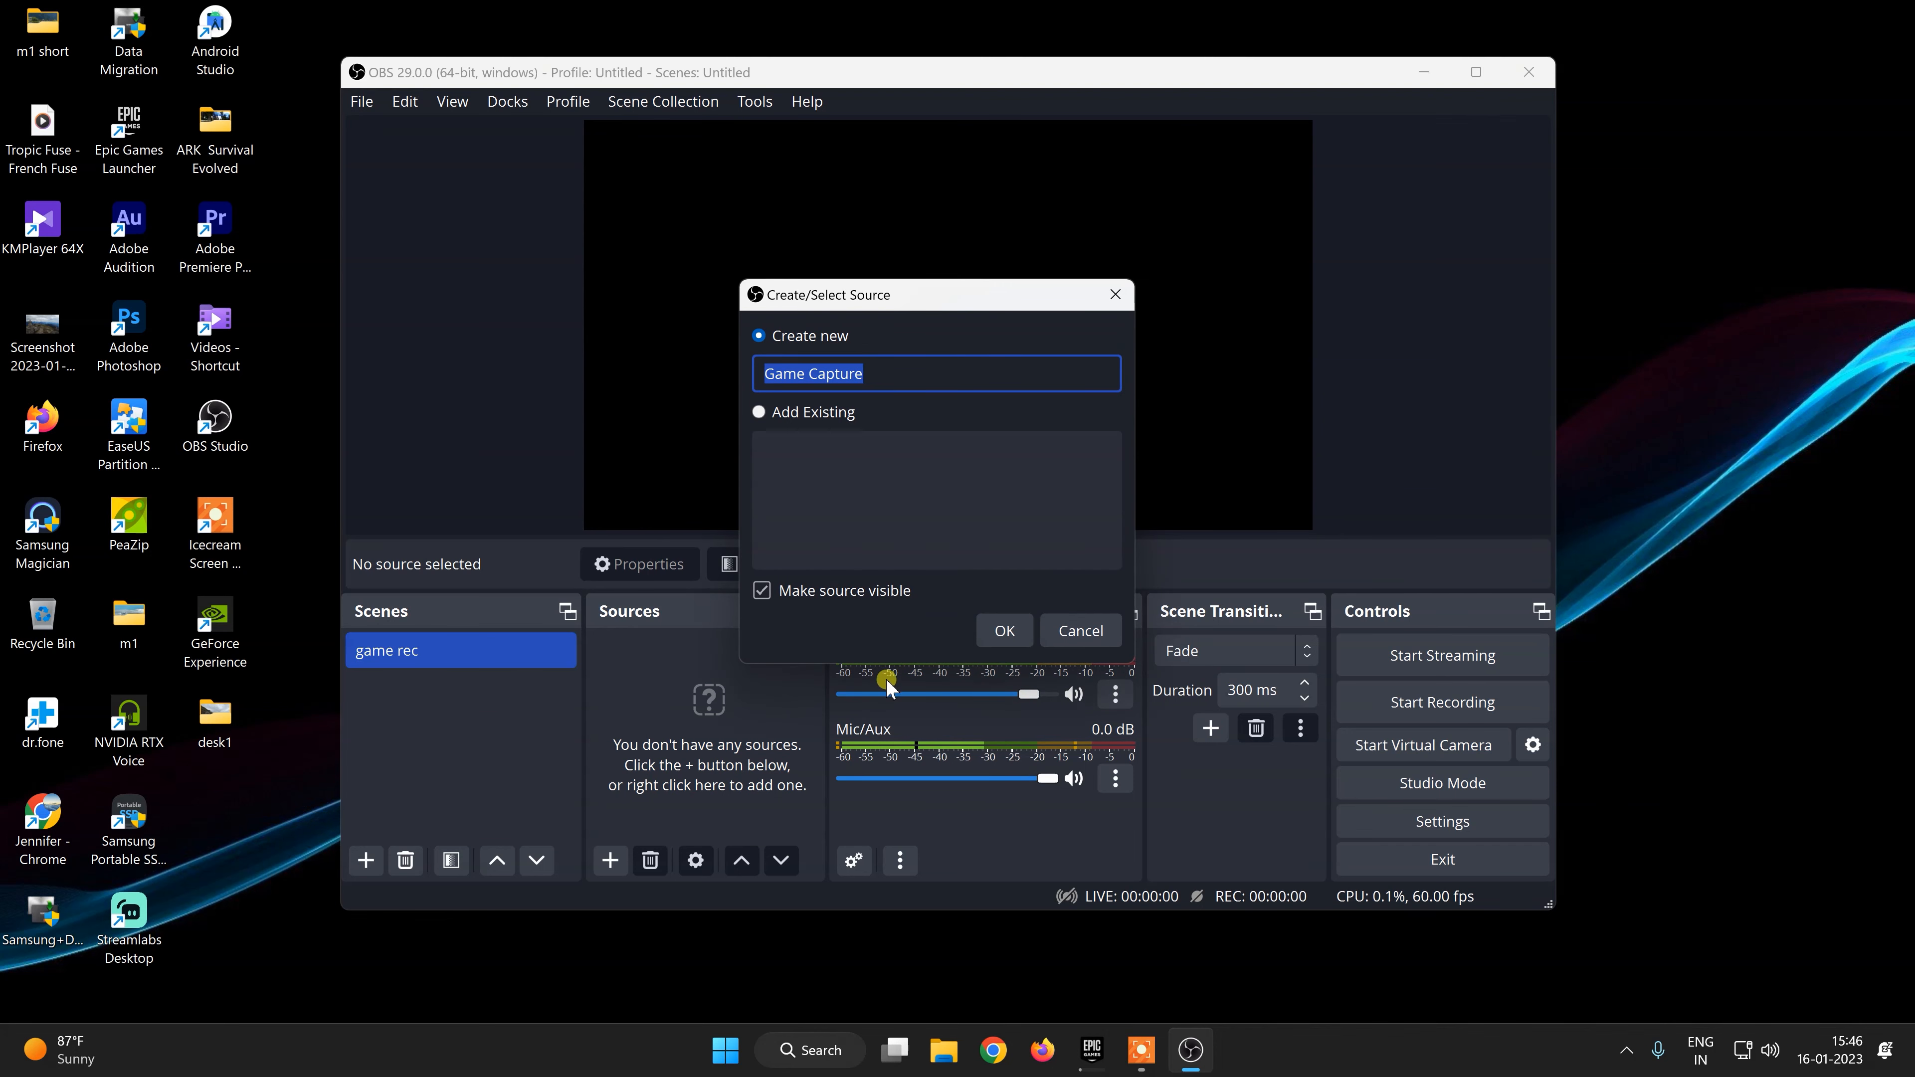
{"action": "left_click", "coordinate": [1006, 632]}
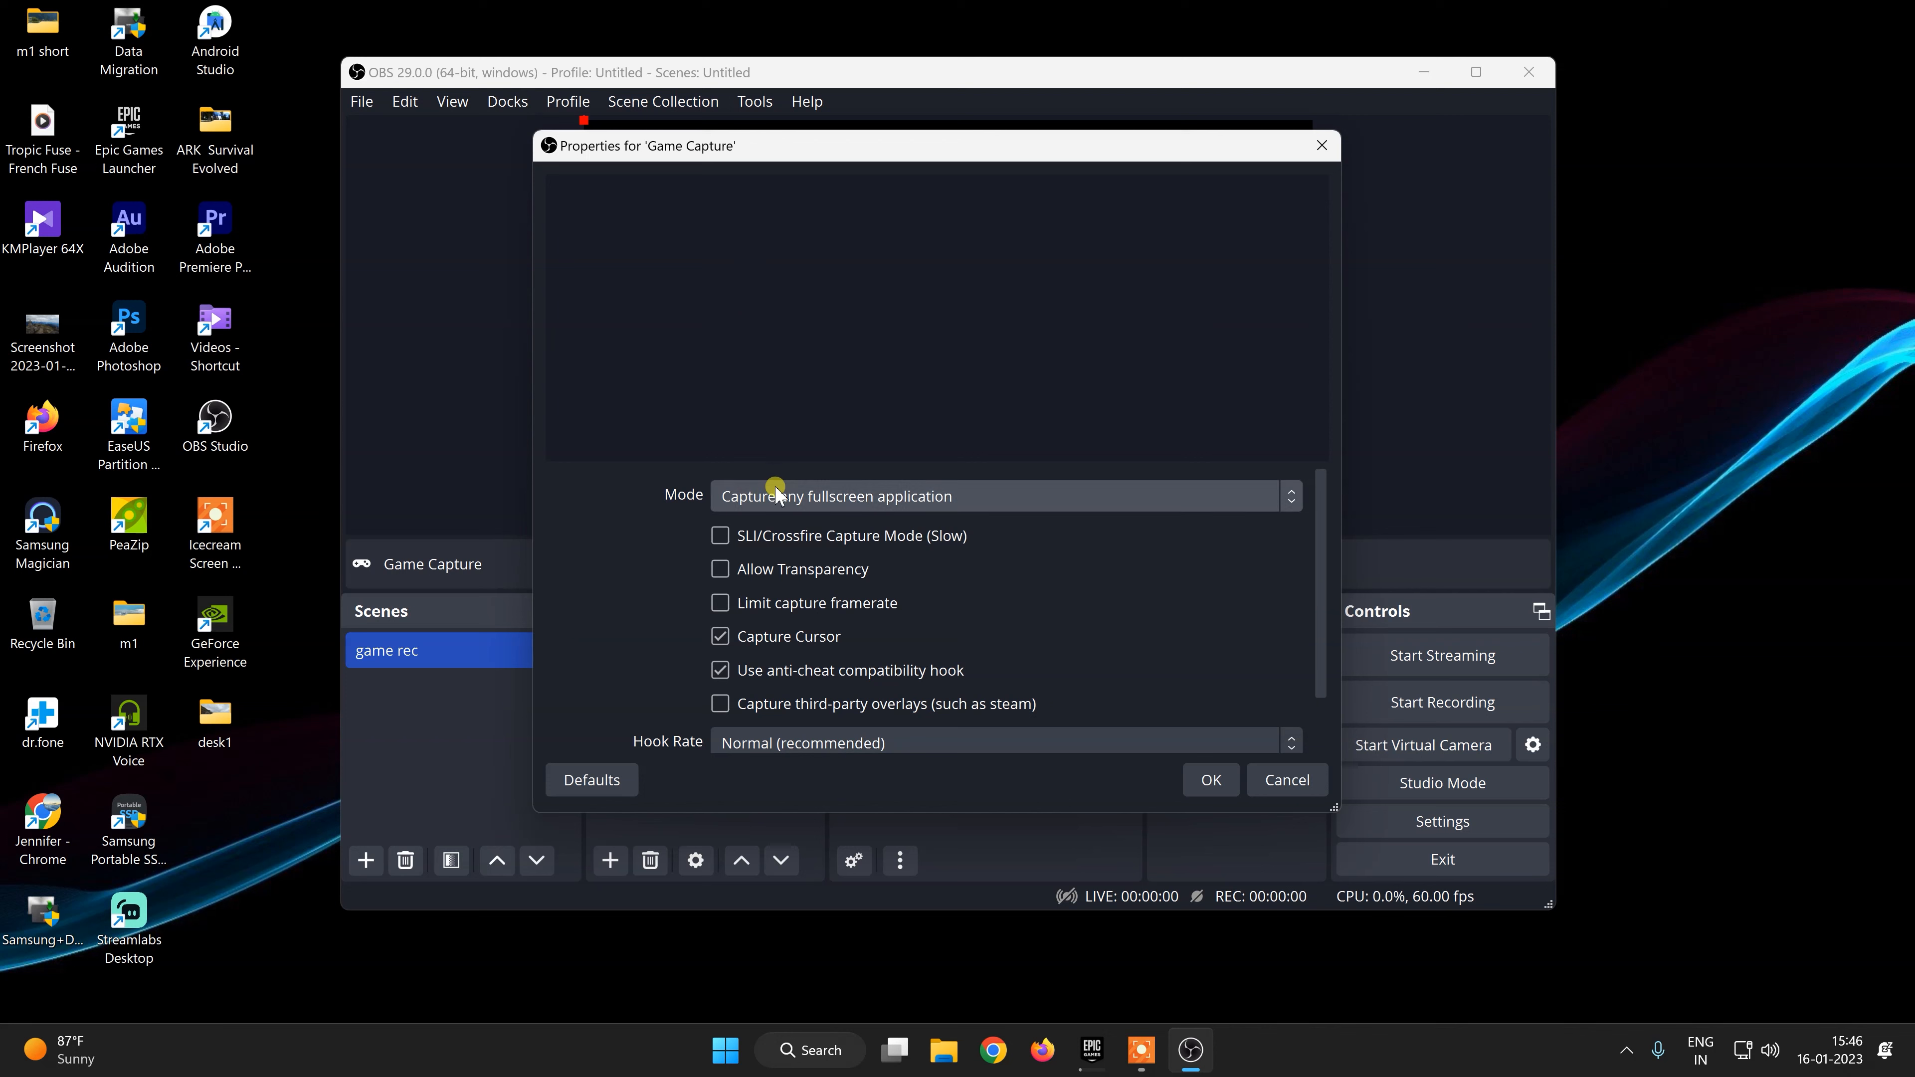
Set the Game Capture mode to Capture specific window and choose the [EpicGamesLauncher.exe]: Epic Games Launcher window
{"action": "left_click", "coordinate": [778, 497]}
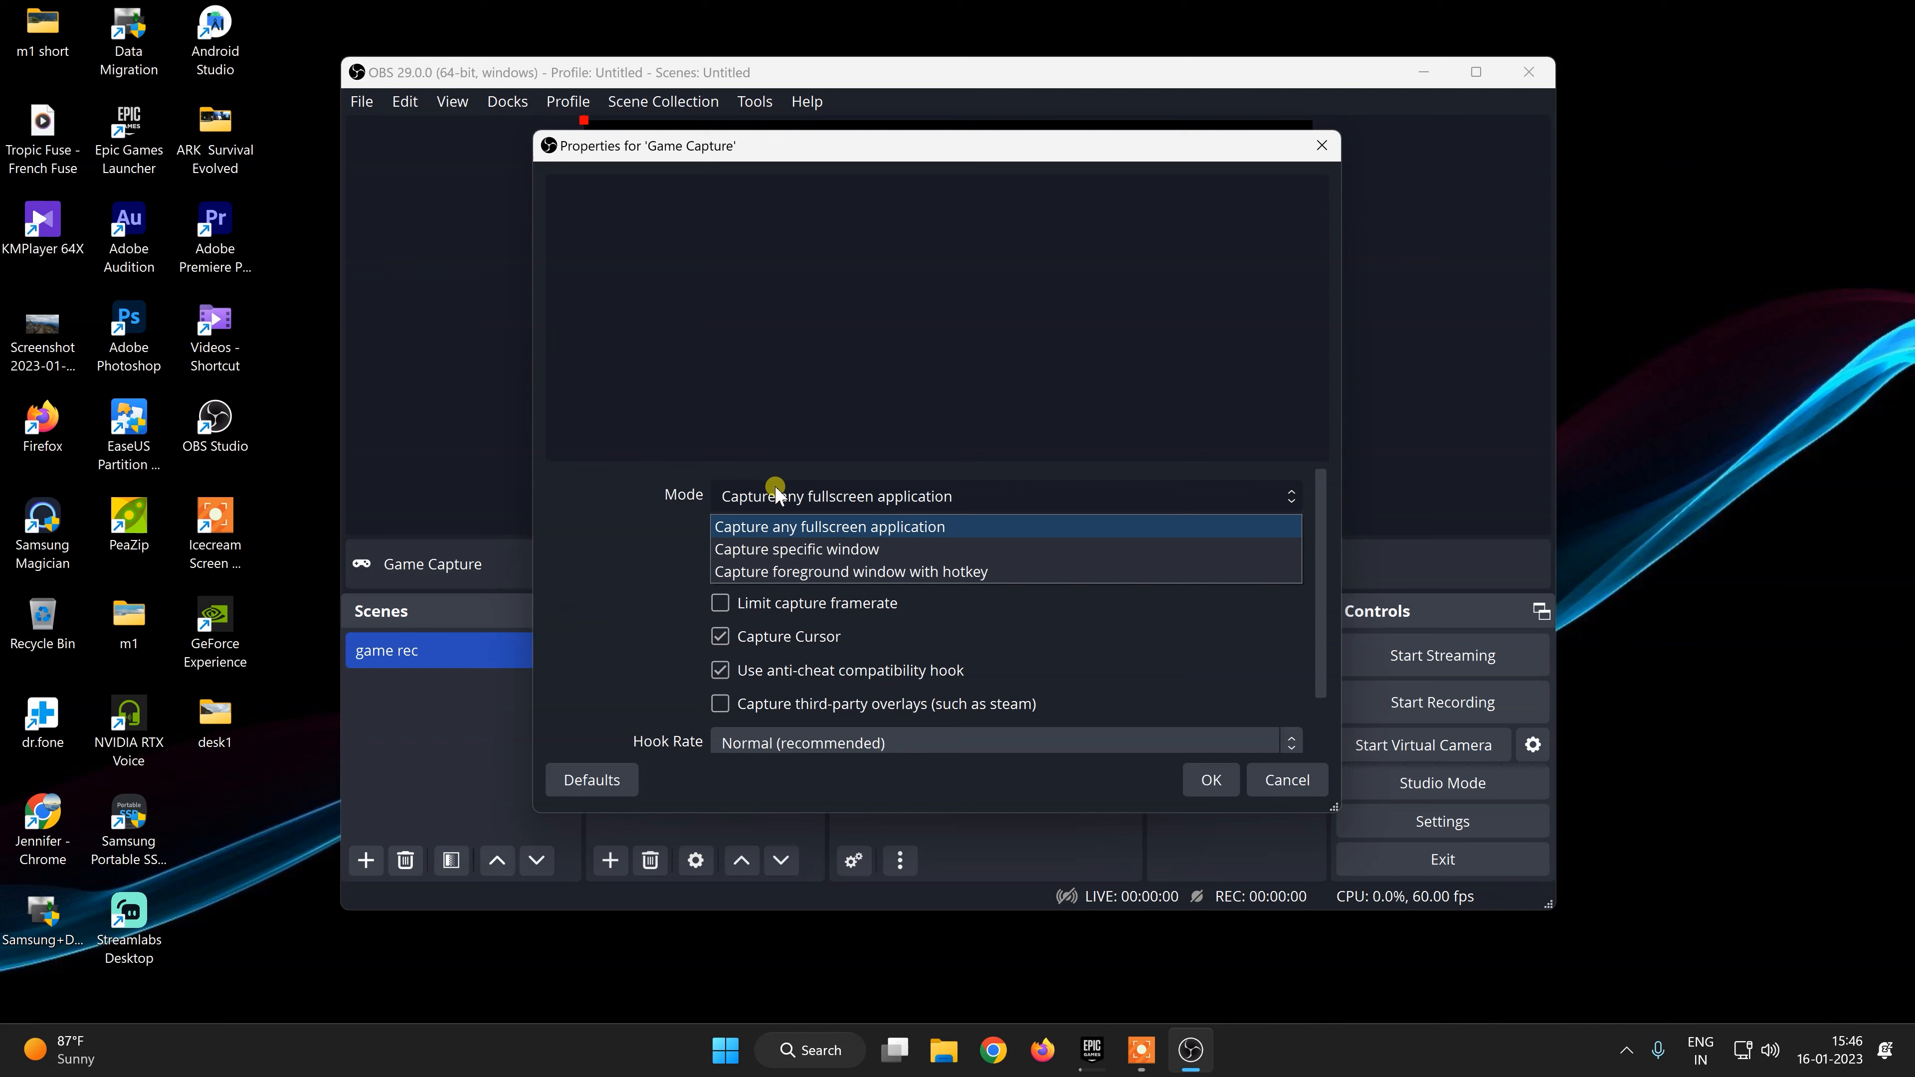
{"action": "left_click", "coordinate": [786, 549]}
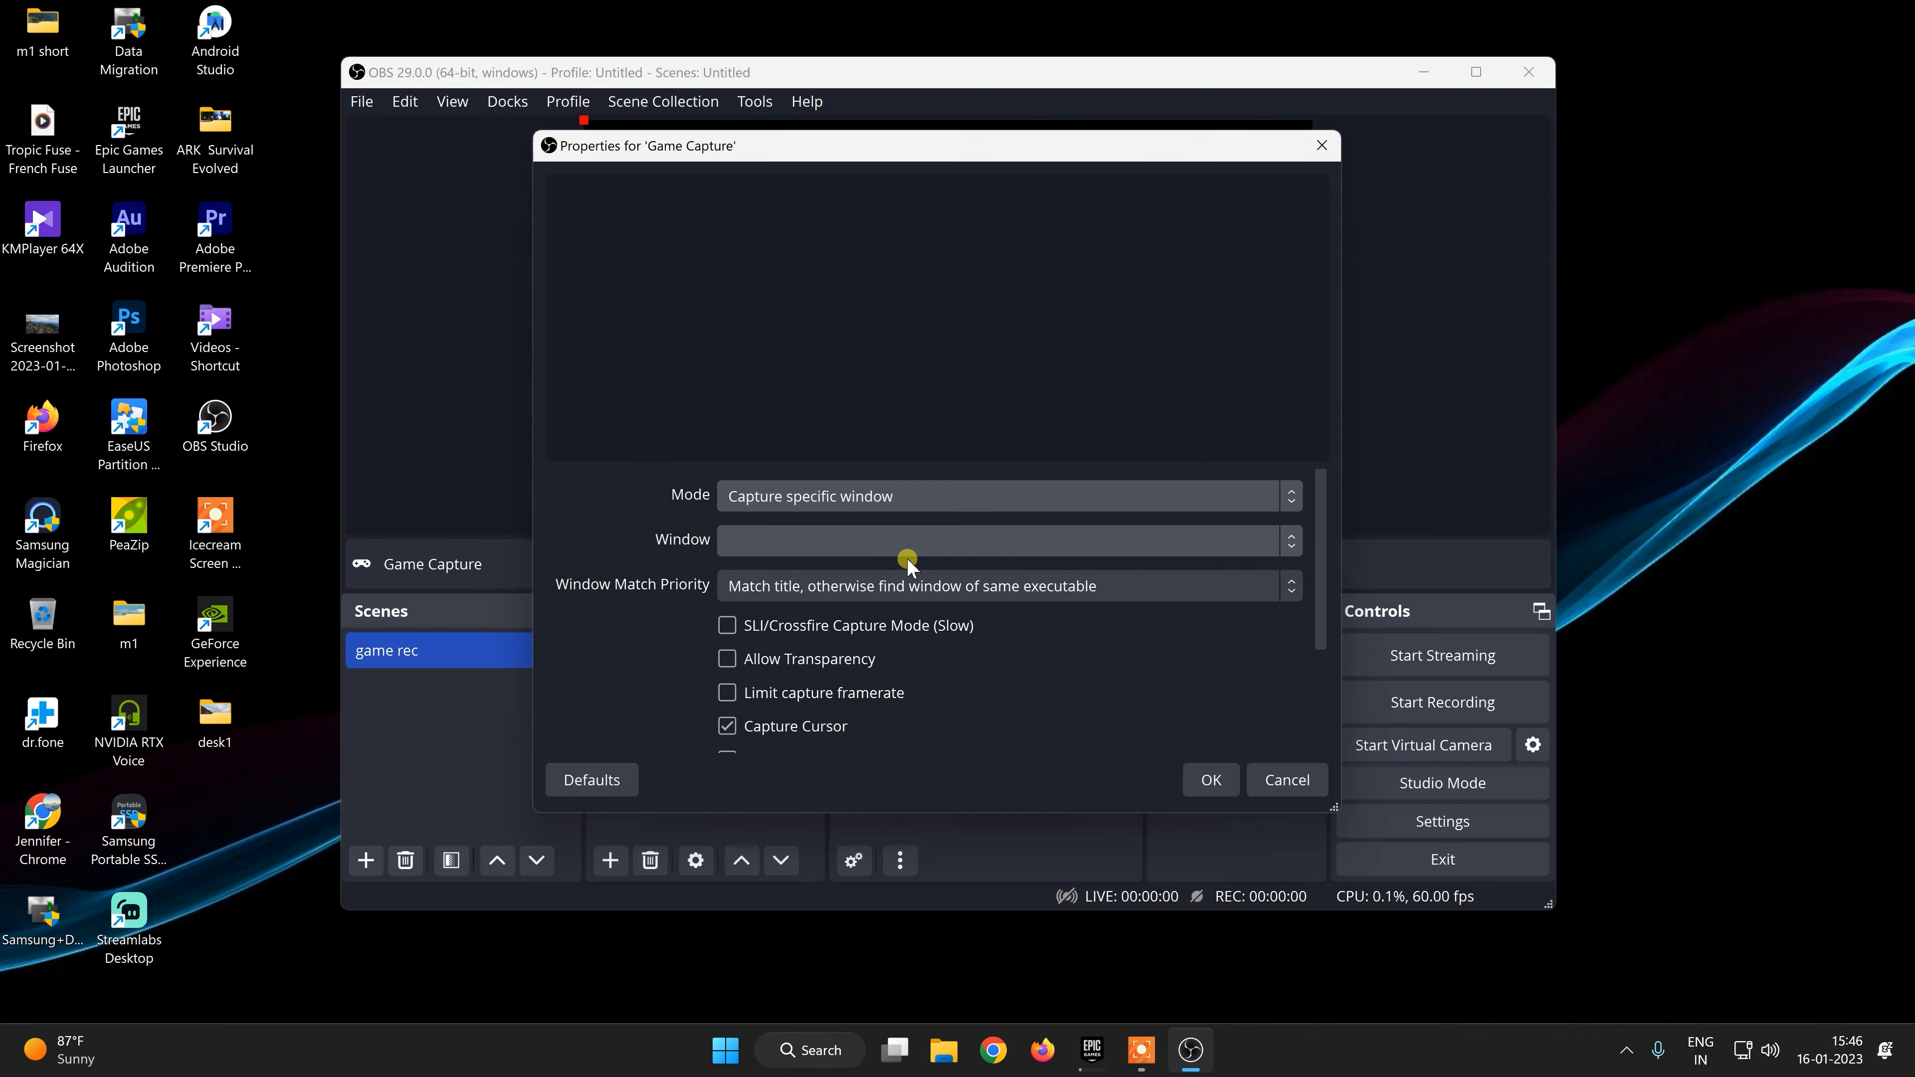
{"action": "left_click", "coordinate": [1178, 546]}
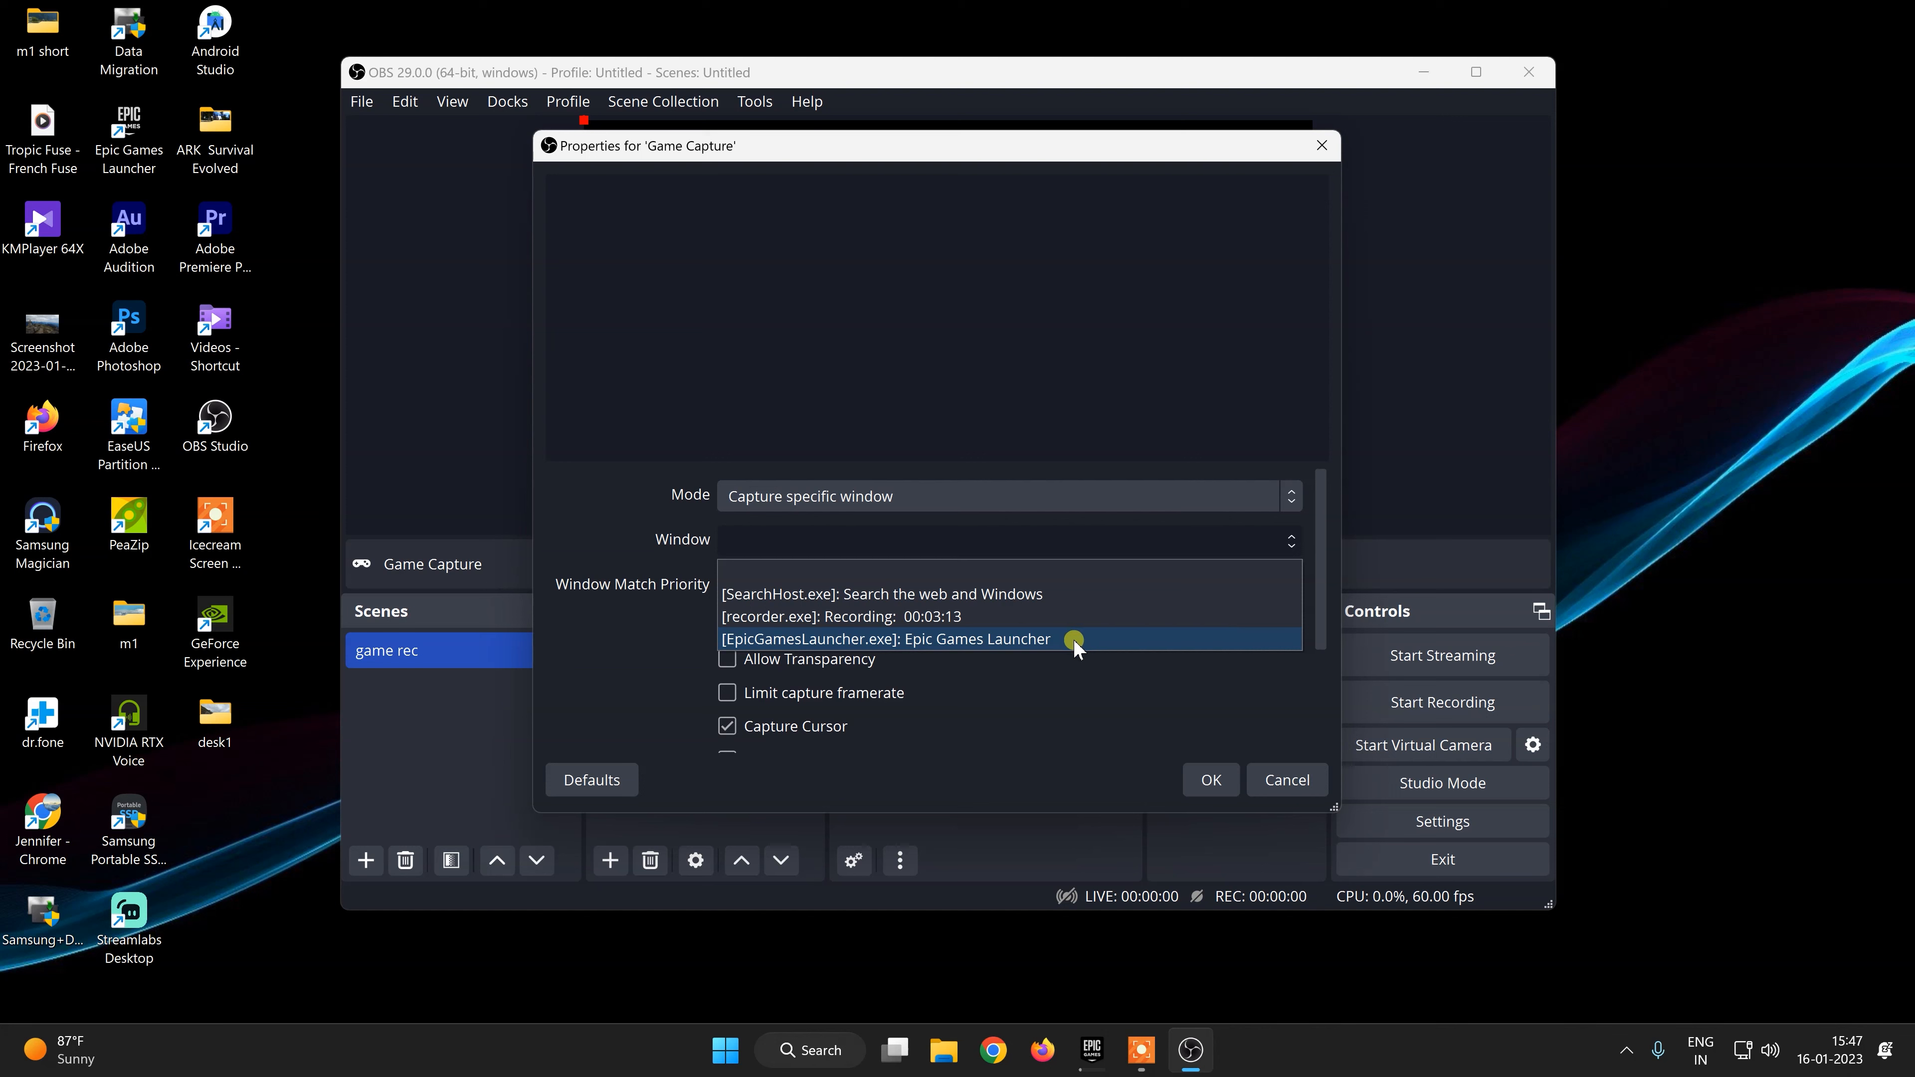
{"action": "left_click", "coordinate": [1046, 639]}
{"action": "scroll", "coordinate": [1046, 710], "scroll_direction": "down", "scroll_amount": 3}
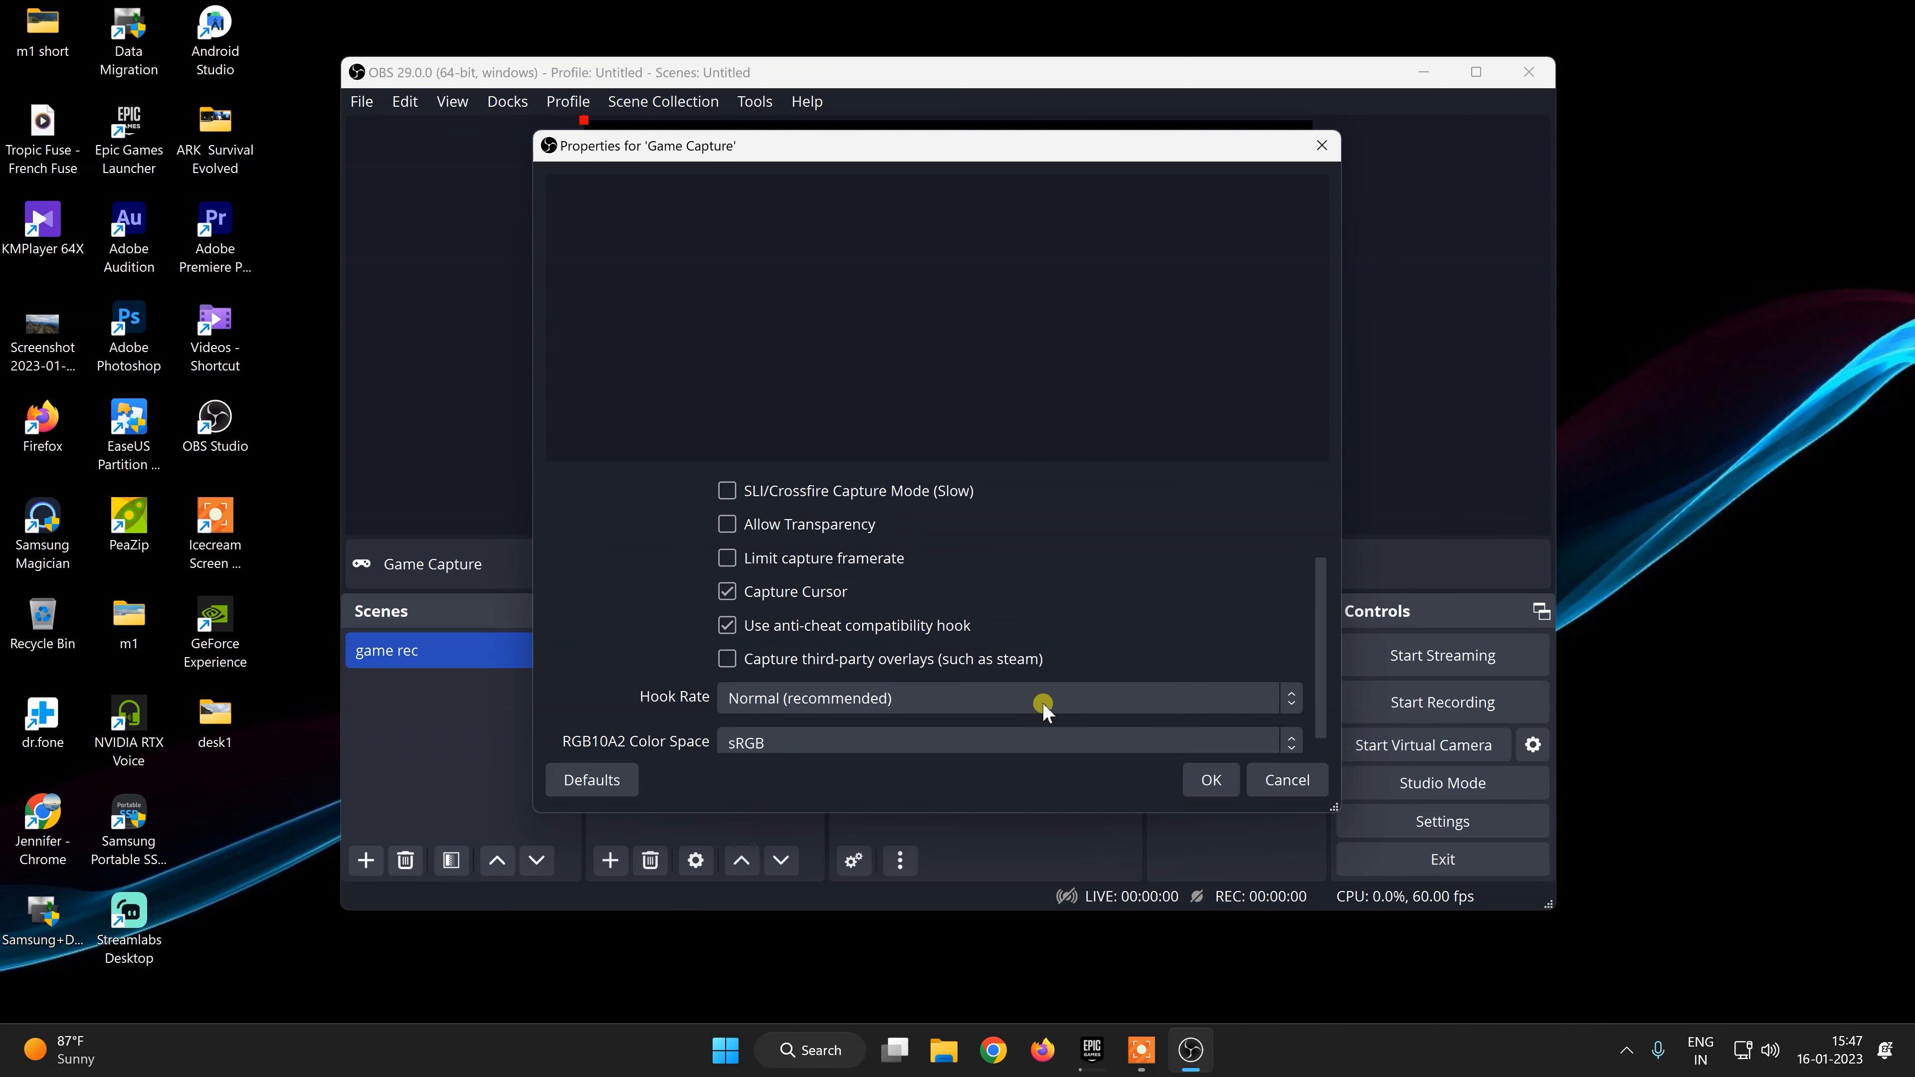
{"action": "scroll", "coordinate": [1044, 604], "scroll_direction": "up", "scroll_amount": 2}
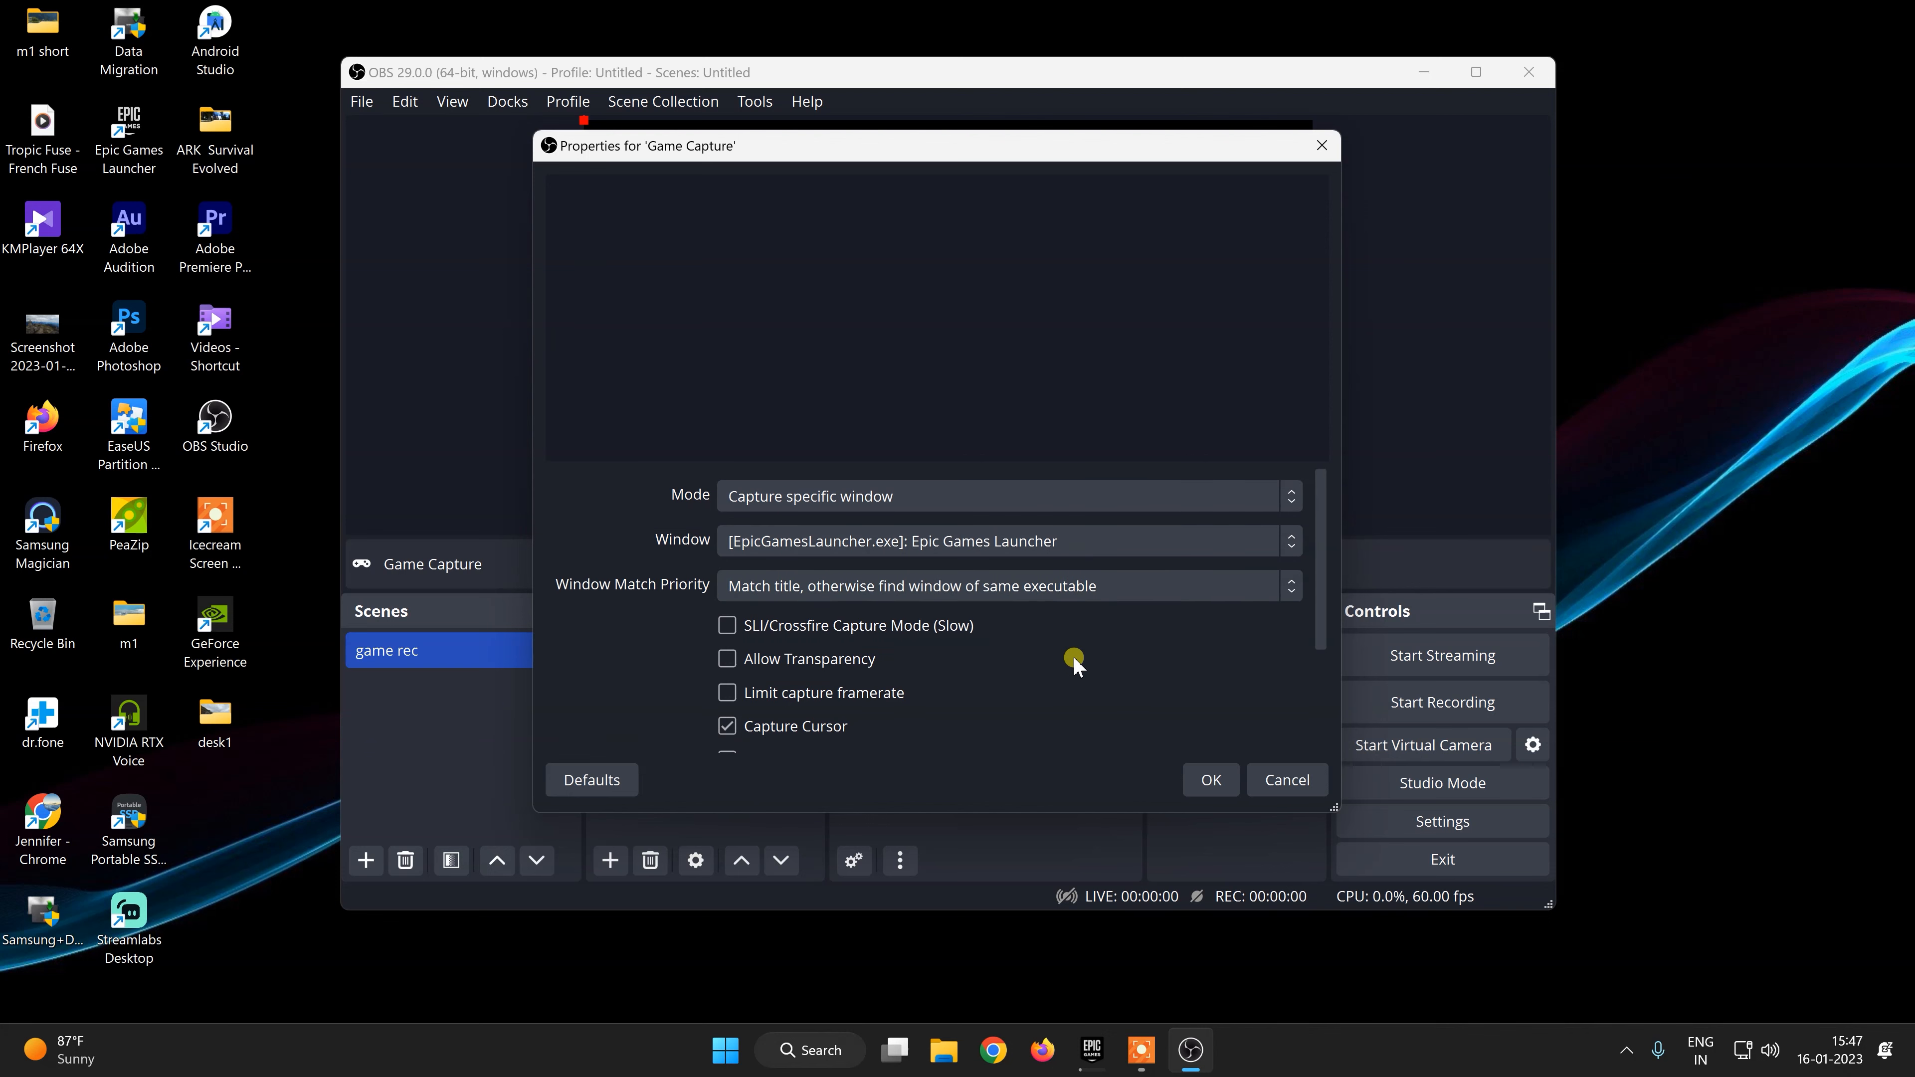
{"action": "left_click", "coordinate": [1211, 780]}
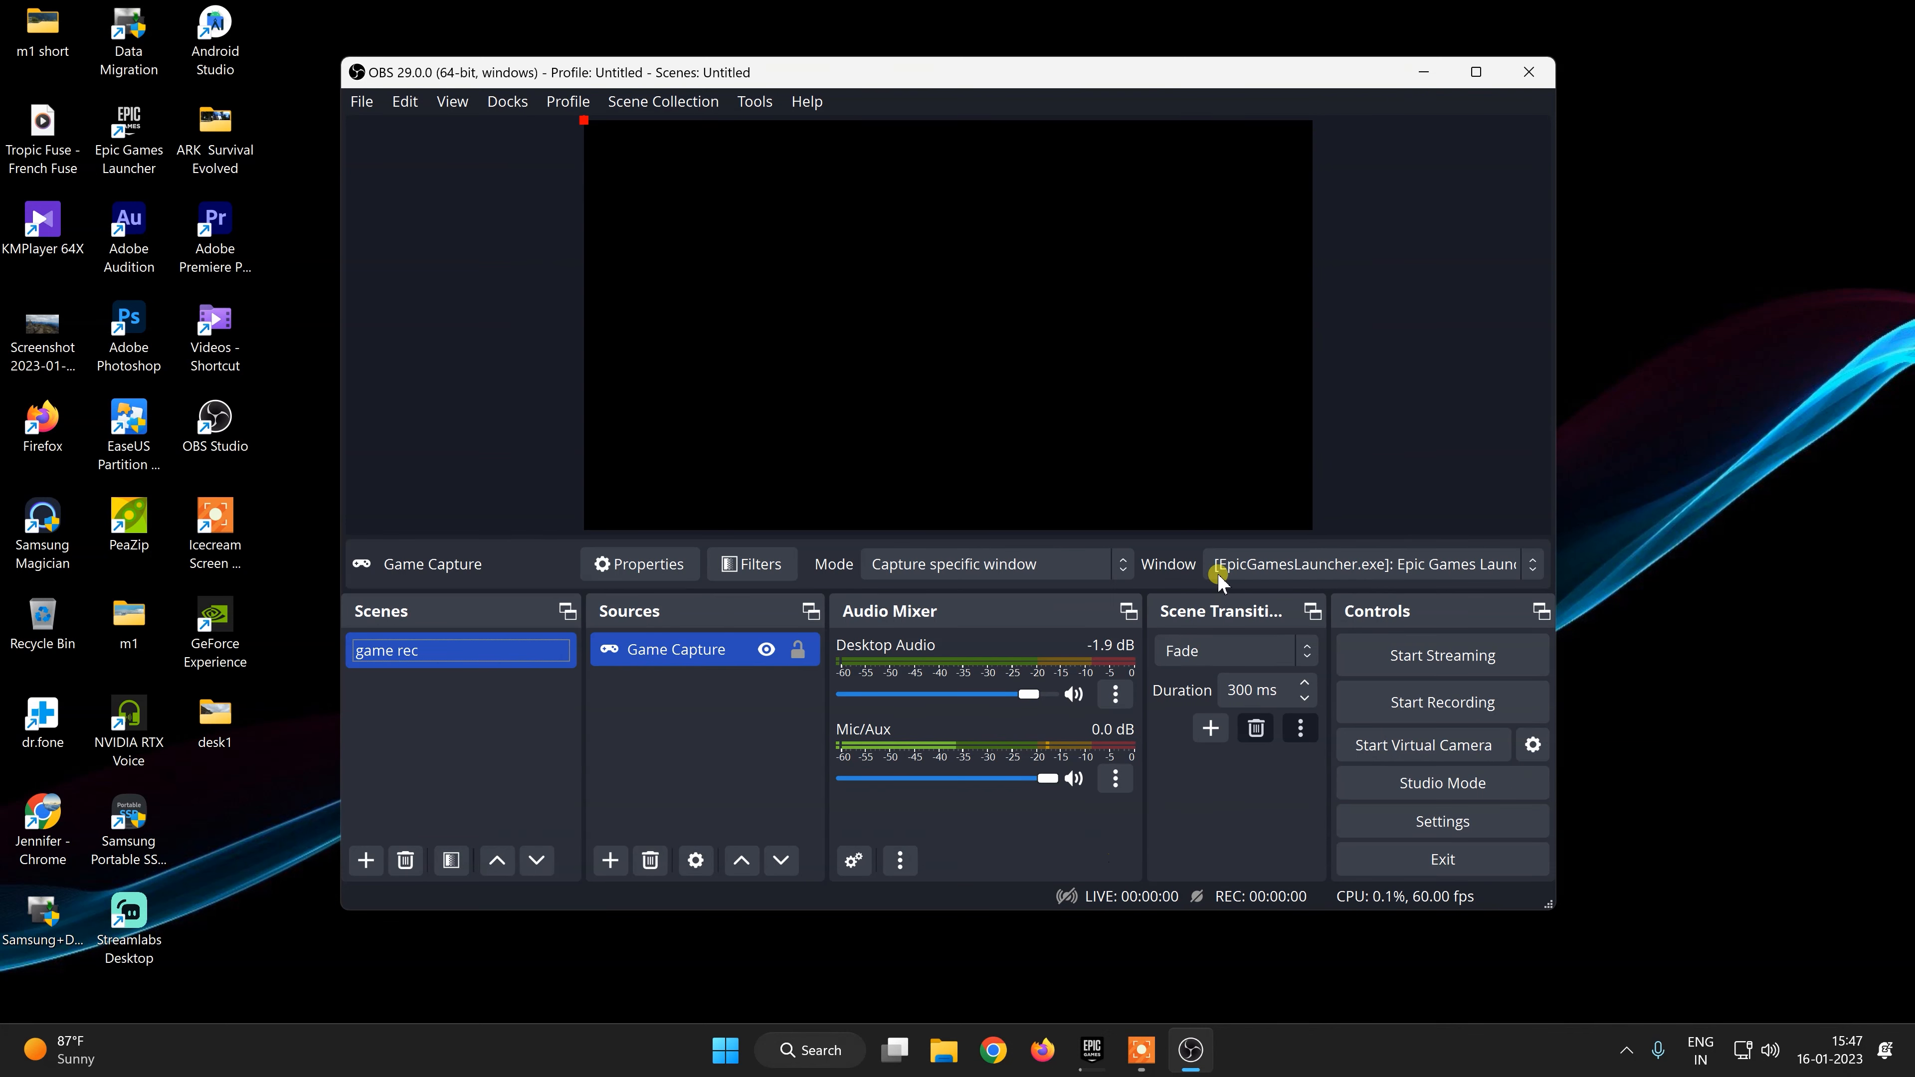
Check which windows are available to the Game Capture source, then deselect the source
{"action": "left_click", "coordinate": [1294, 571]}
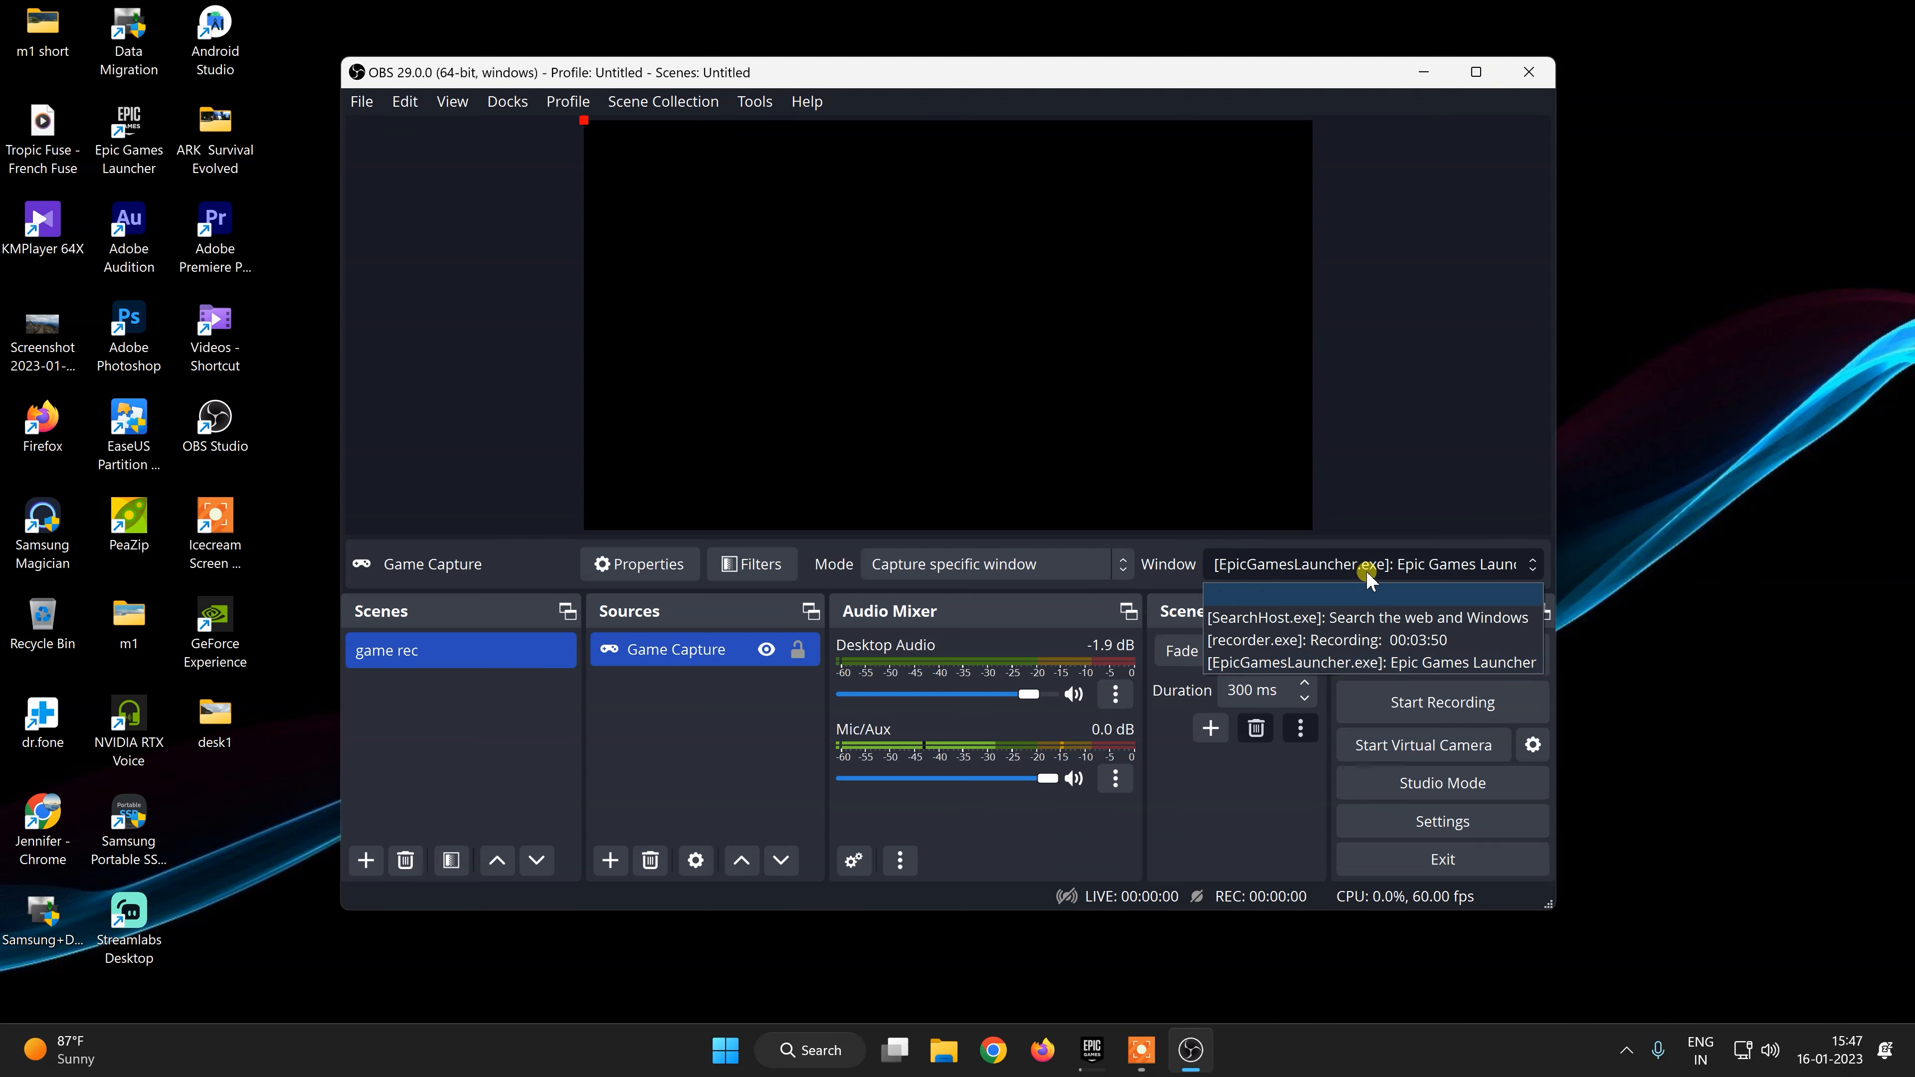
{"action": "left_click", "coordinate": [1407, 505]}
{"action": "left_click", "coordinate": [1406, 504]}
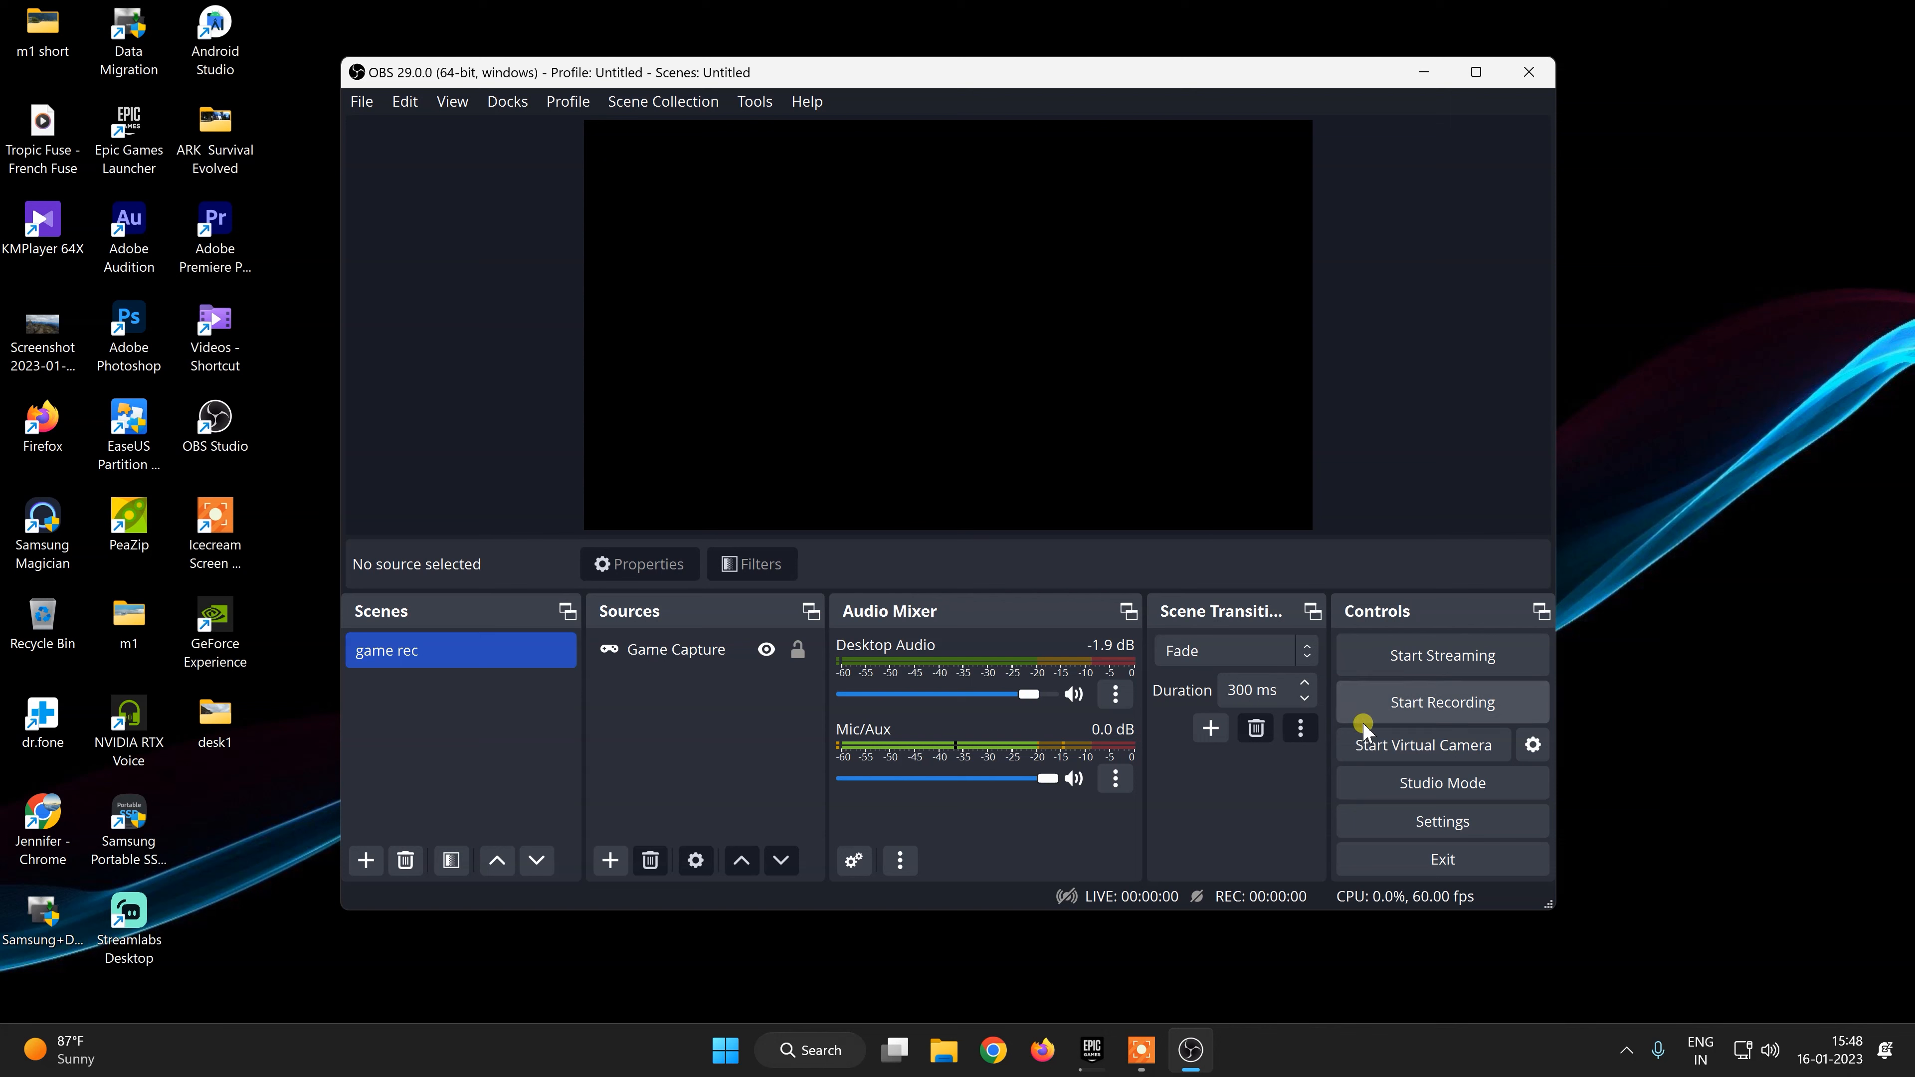
Open the settings and review the General options and the base and output resolutions for video
{"action": "left_click", "coordinate": [1396, 825]}
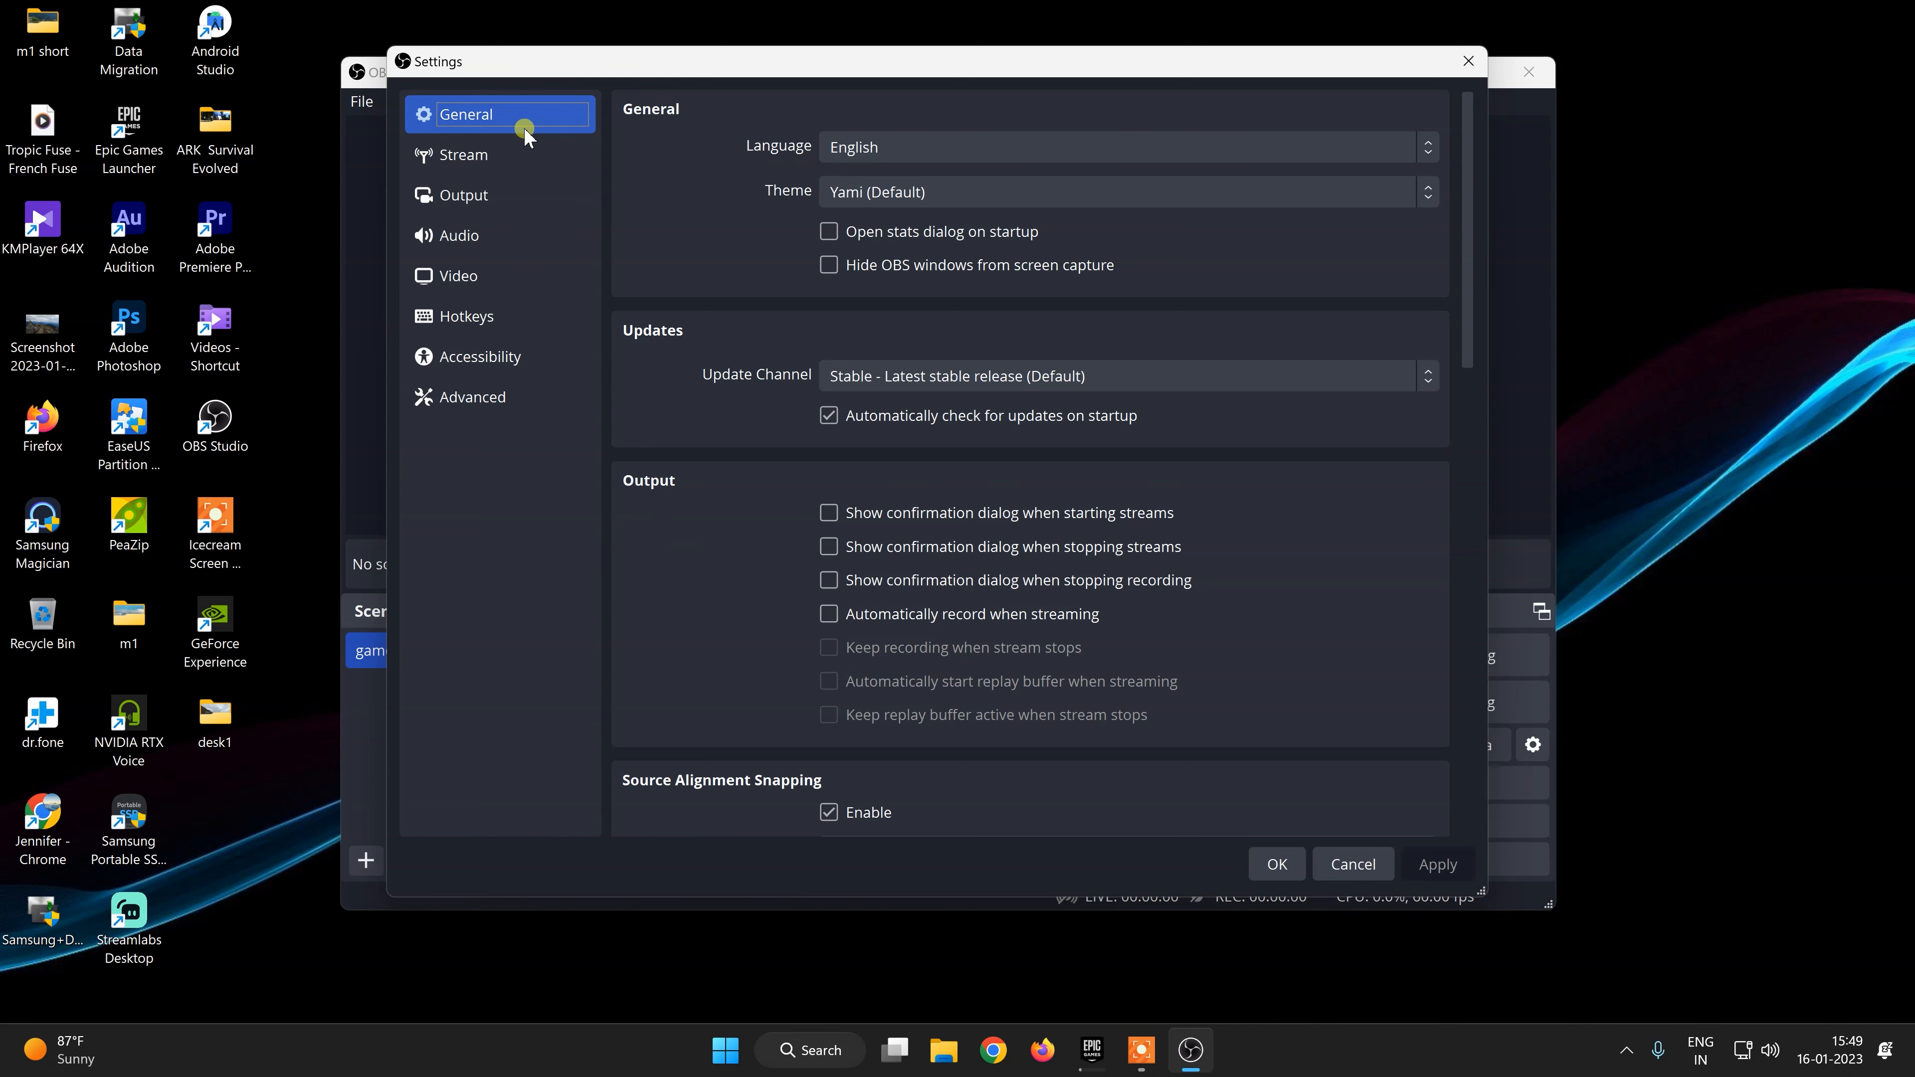
{"action": "scroll", "coordinate": [799, 629], "scroll_direction": "down", "scroll_amount": 3}
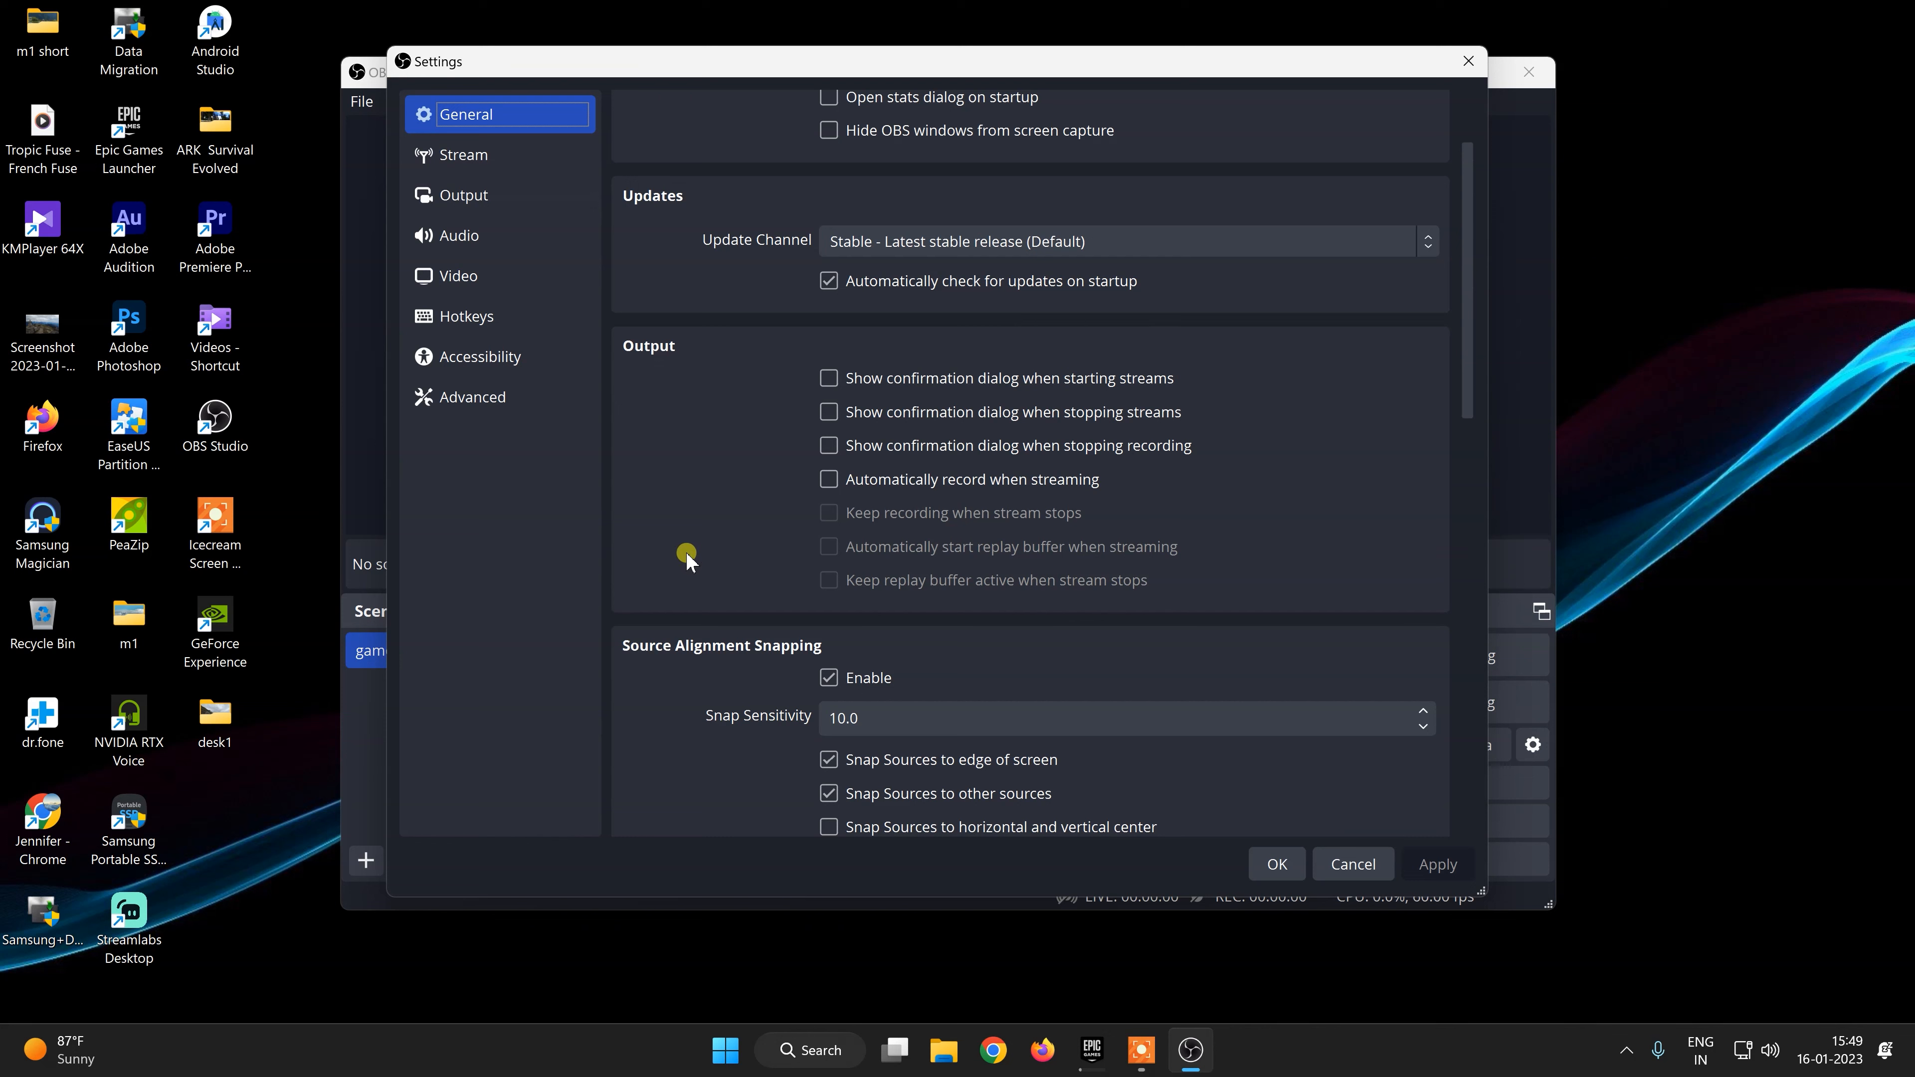
{"action": "left_click", "coordinate": [490, 277]}
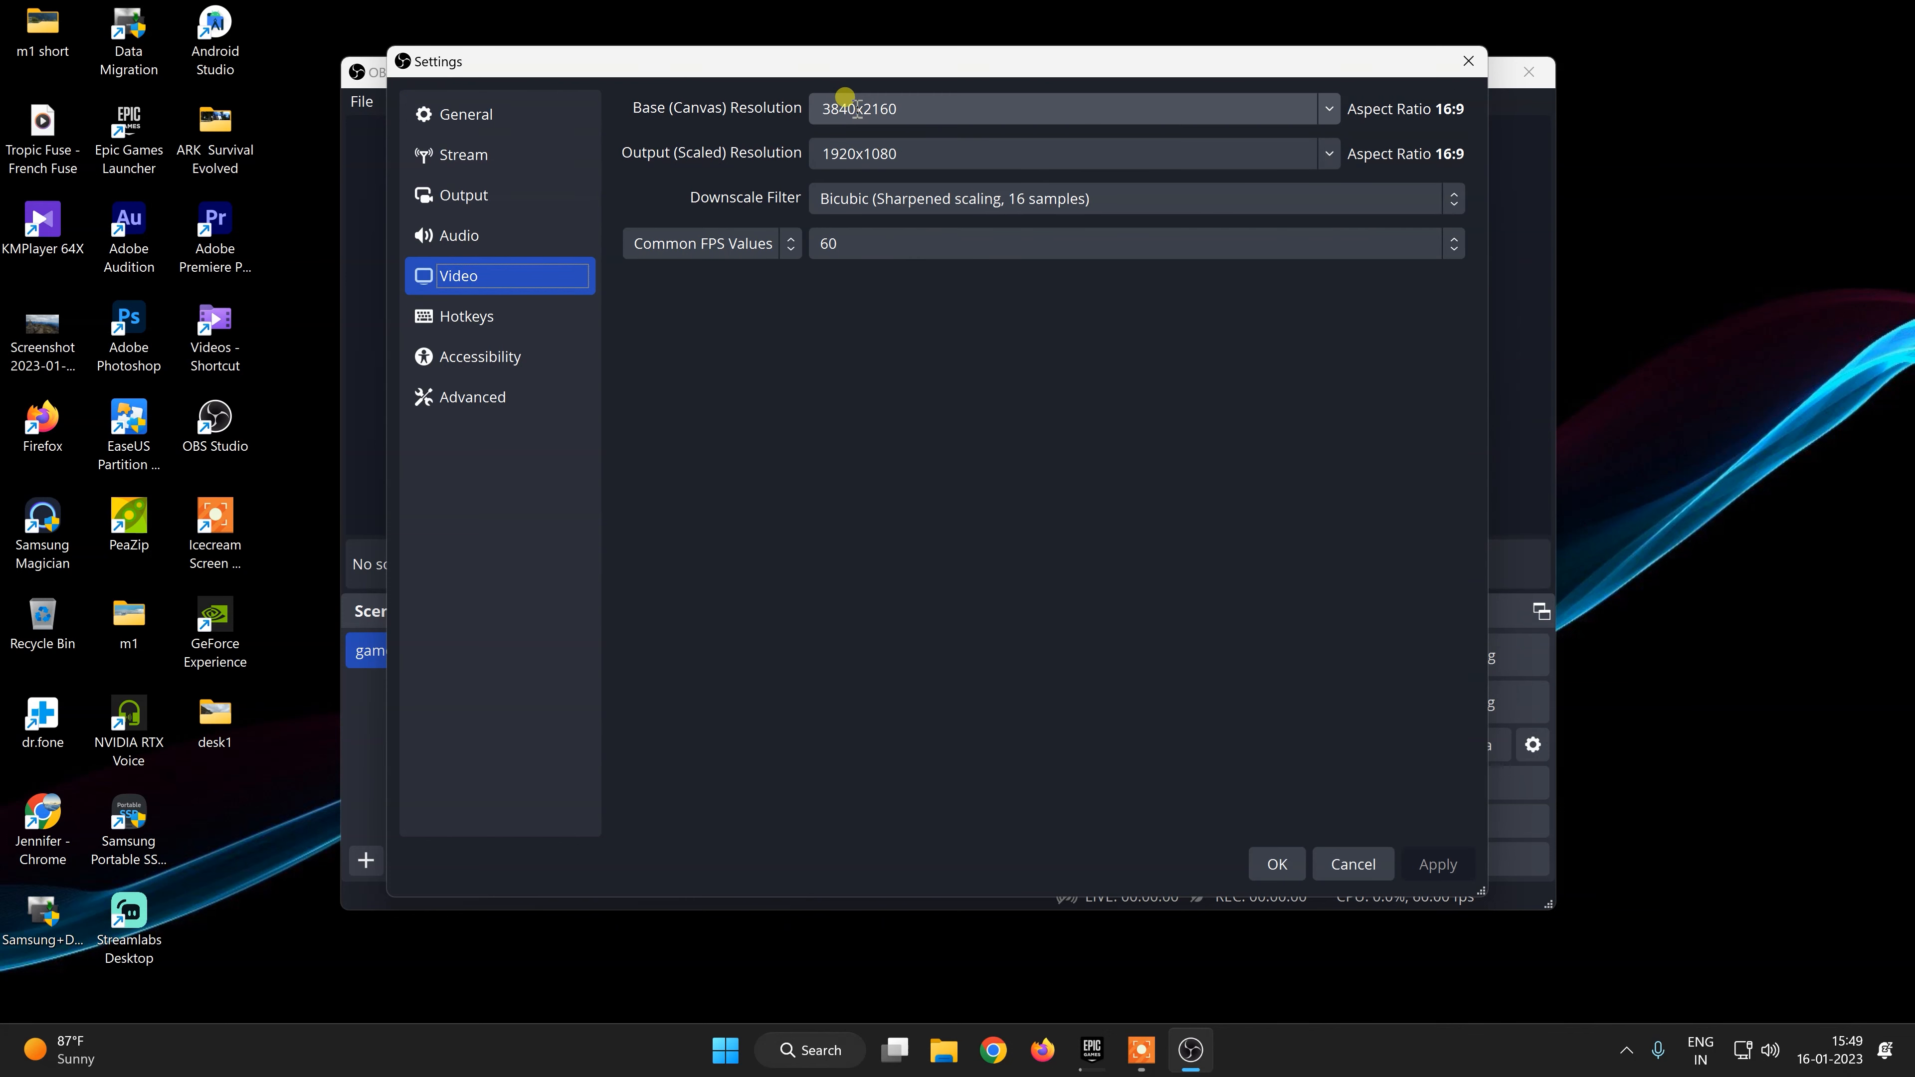
{"action": "left_click", "coordinate": [898, 109]}
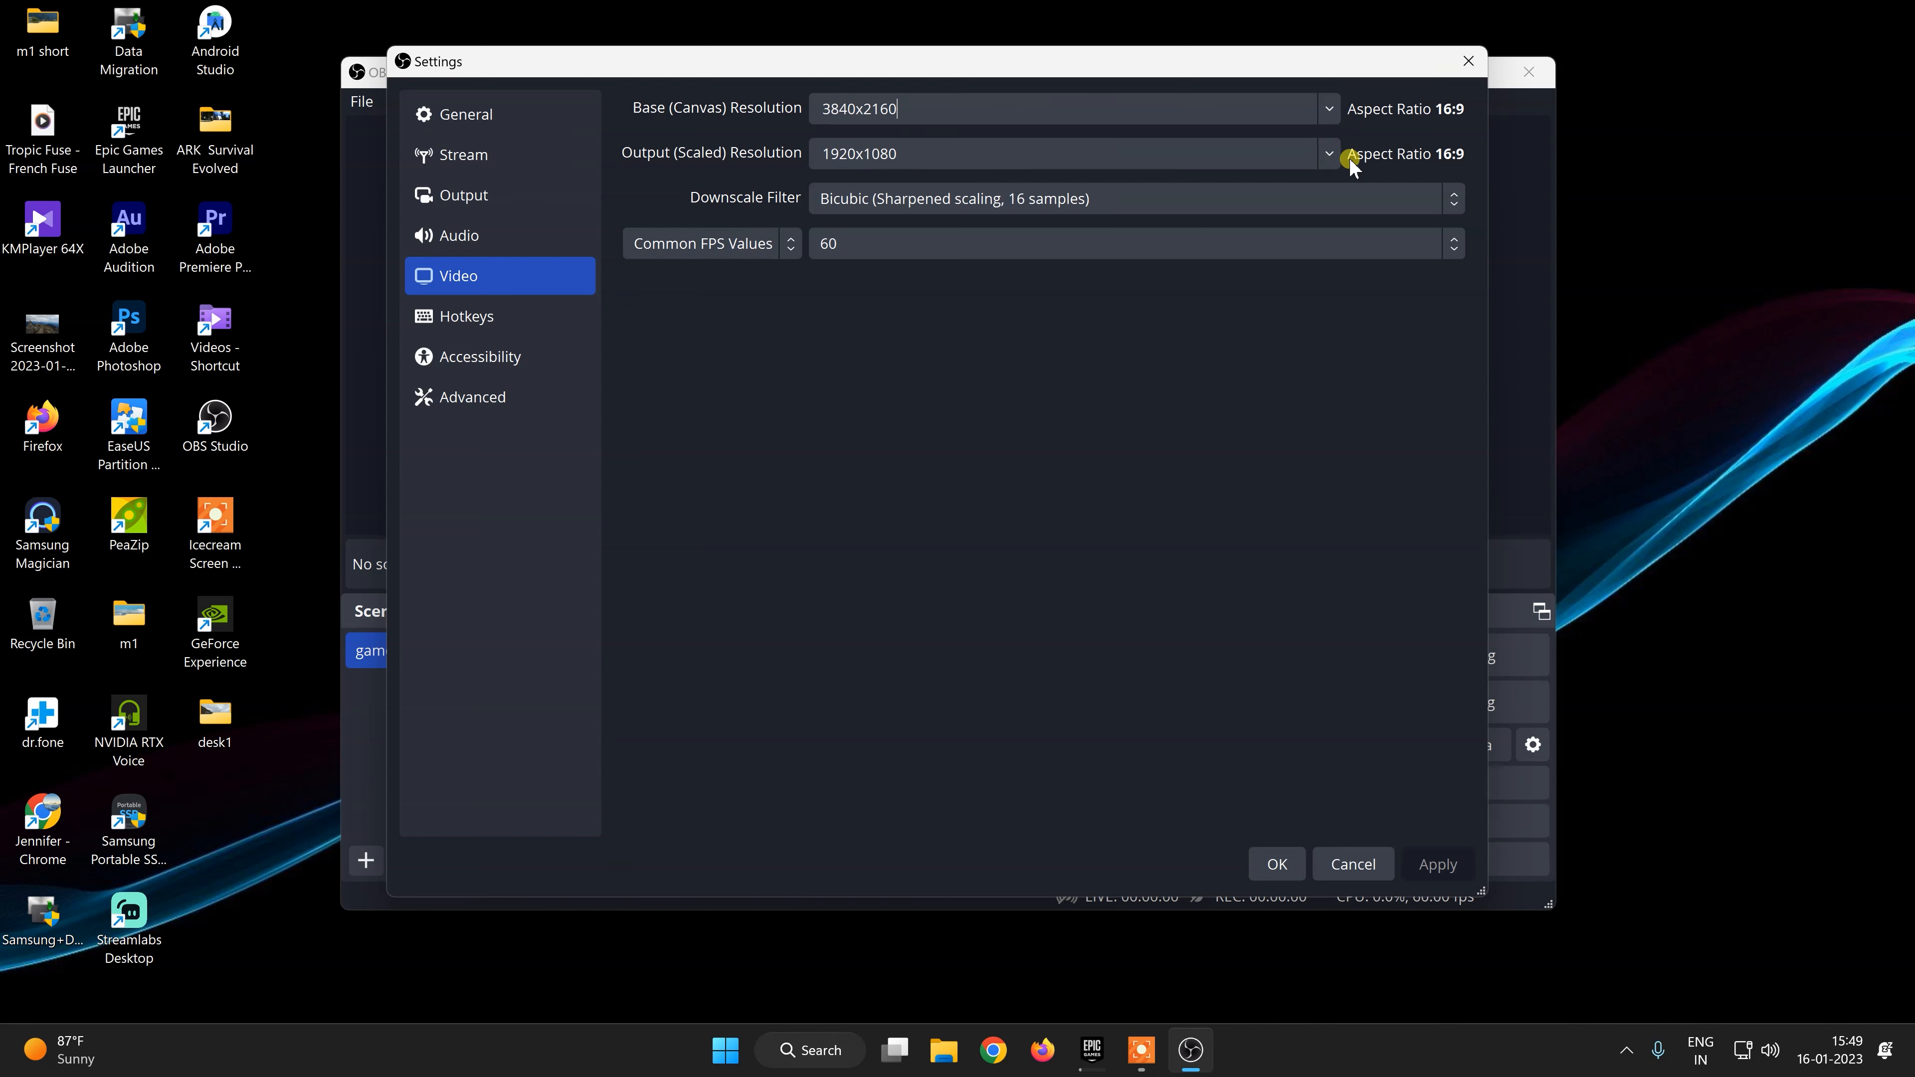
{"action": "left_click", "coordinate": [1332, 155]}
{"action": "left_click", "coordinate": [1334, 156]}
Review the Audio settings and check which microphones are available for Mic/Auxiliary Audio
{"action": "left_click", "coordinate": [522, 244]}
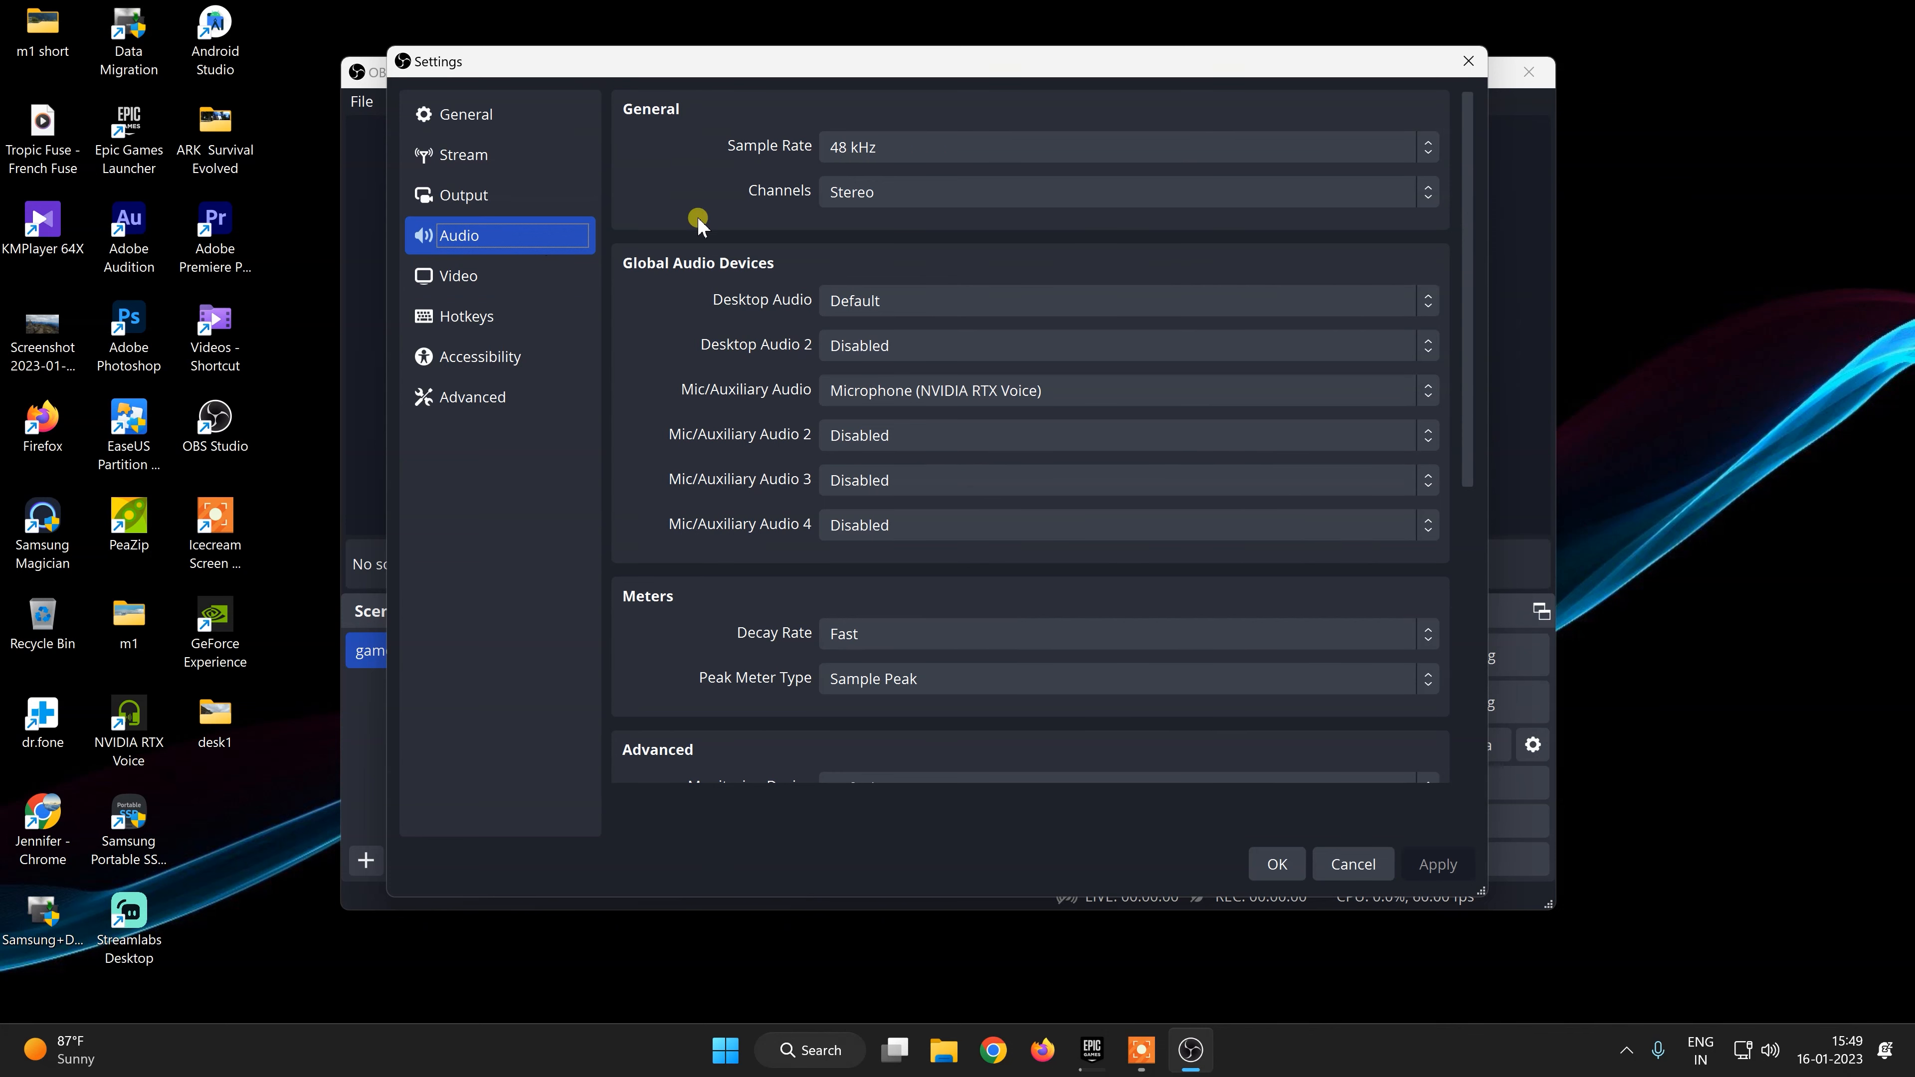
{"action": "scroll", "coordinate": [738, 260], "scroll_direction": "down", "scroll_amount": 1}
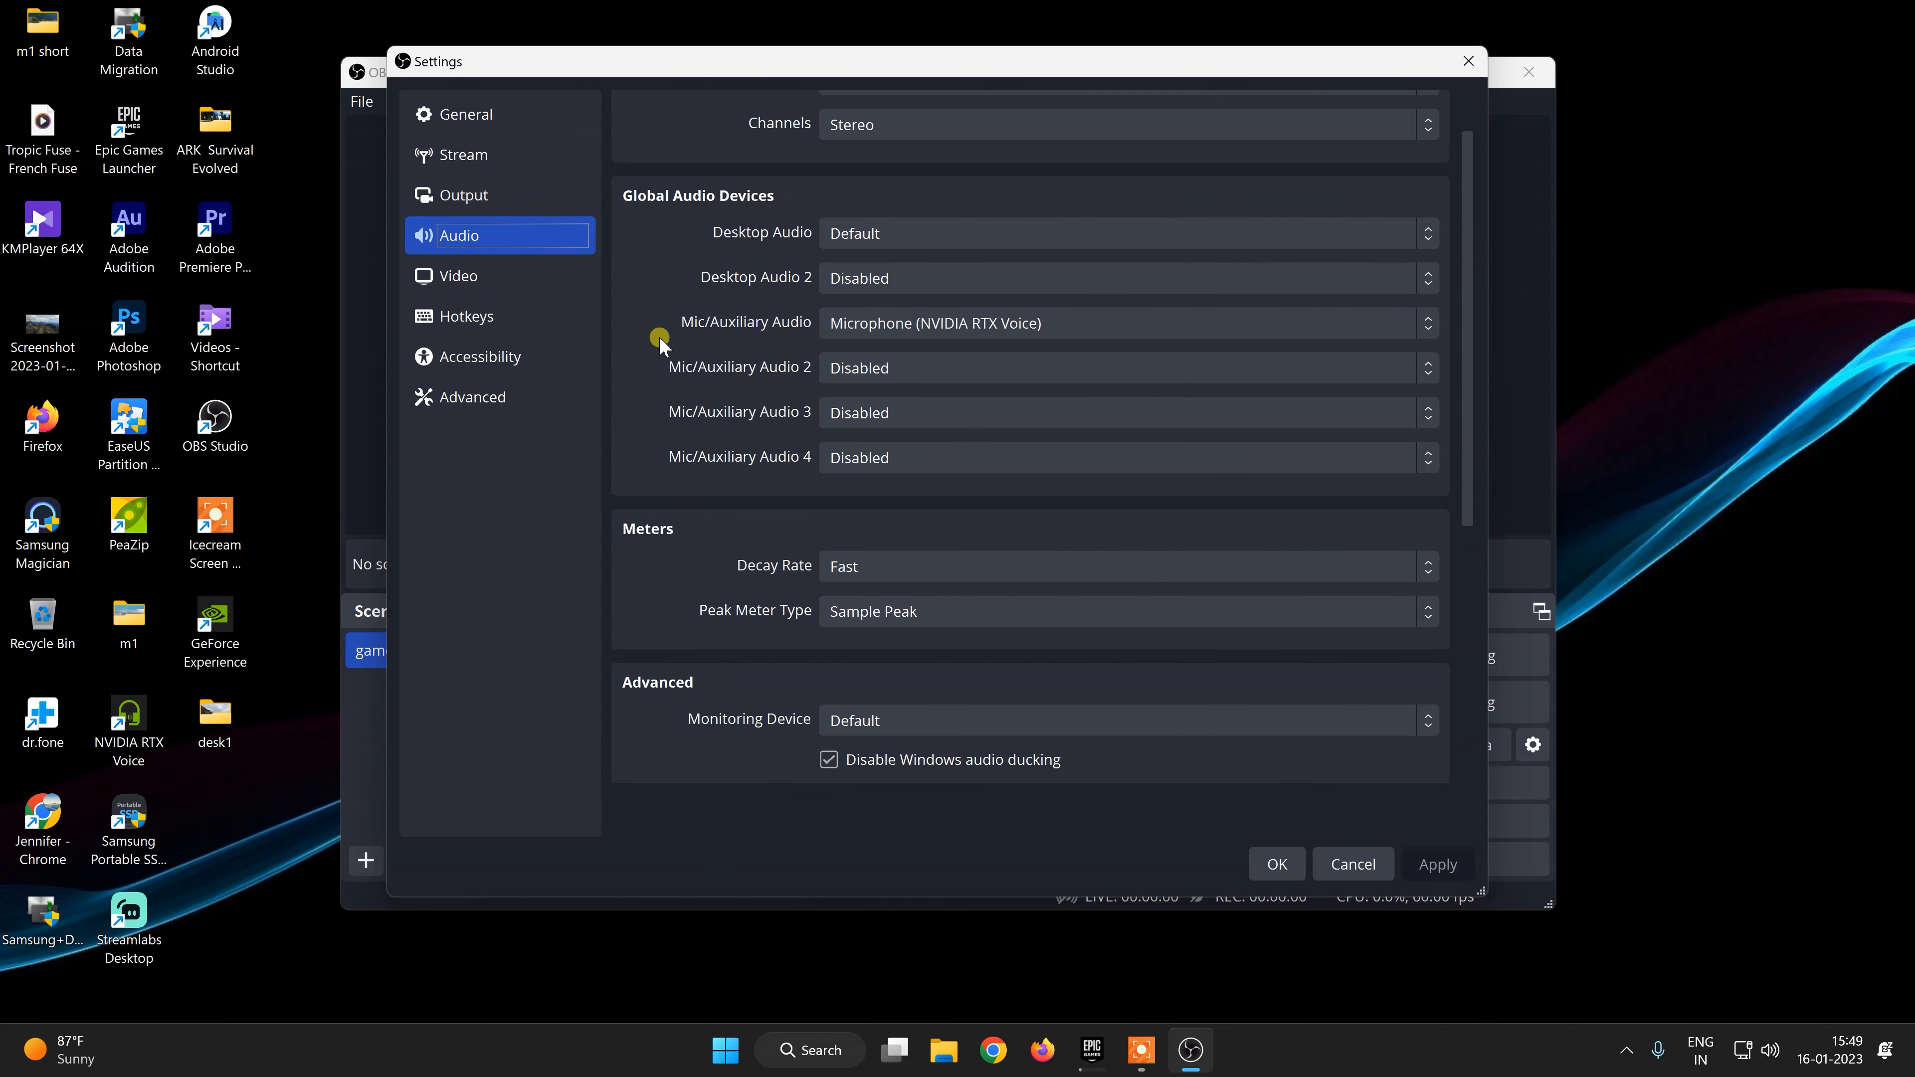
{"action": "left_click", "coordinate": [881, 323]}
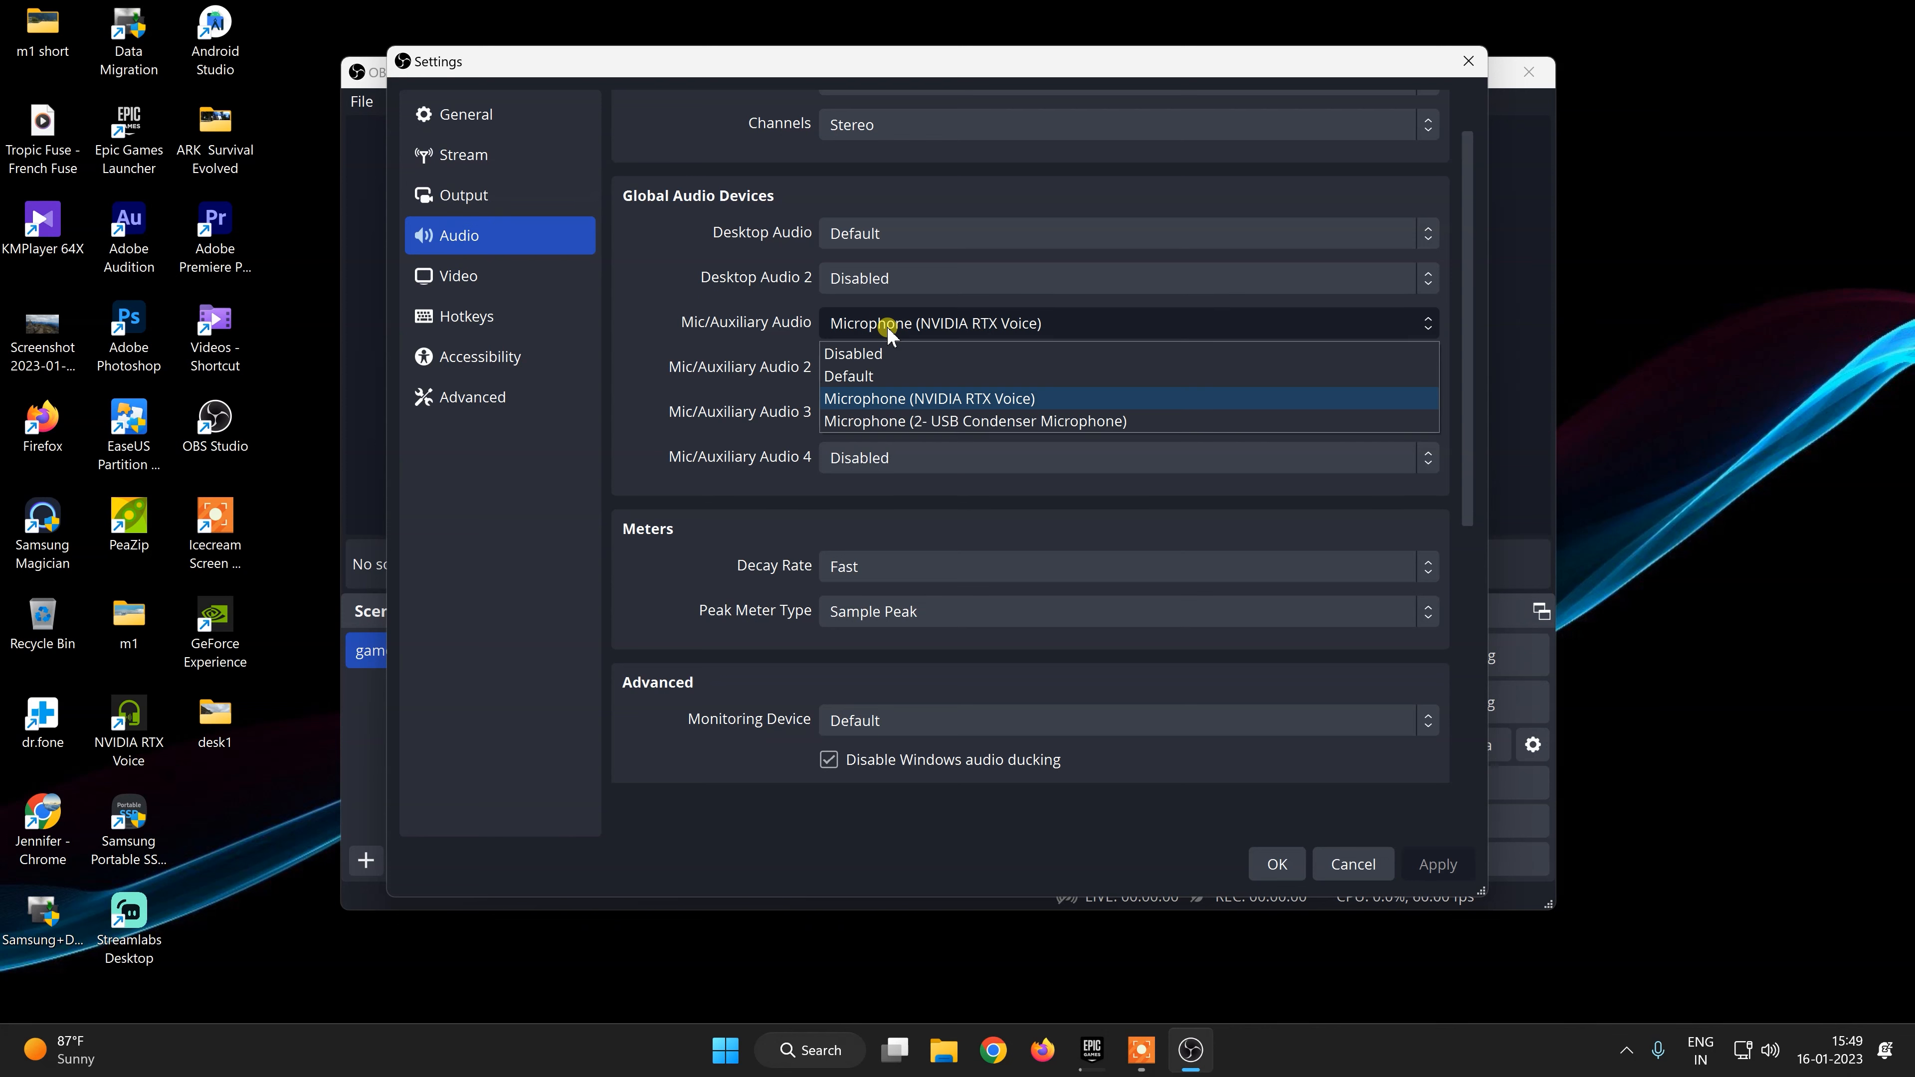
{"action": "left_click", "coordinate": [921, 322]}
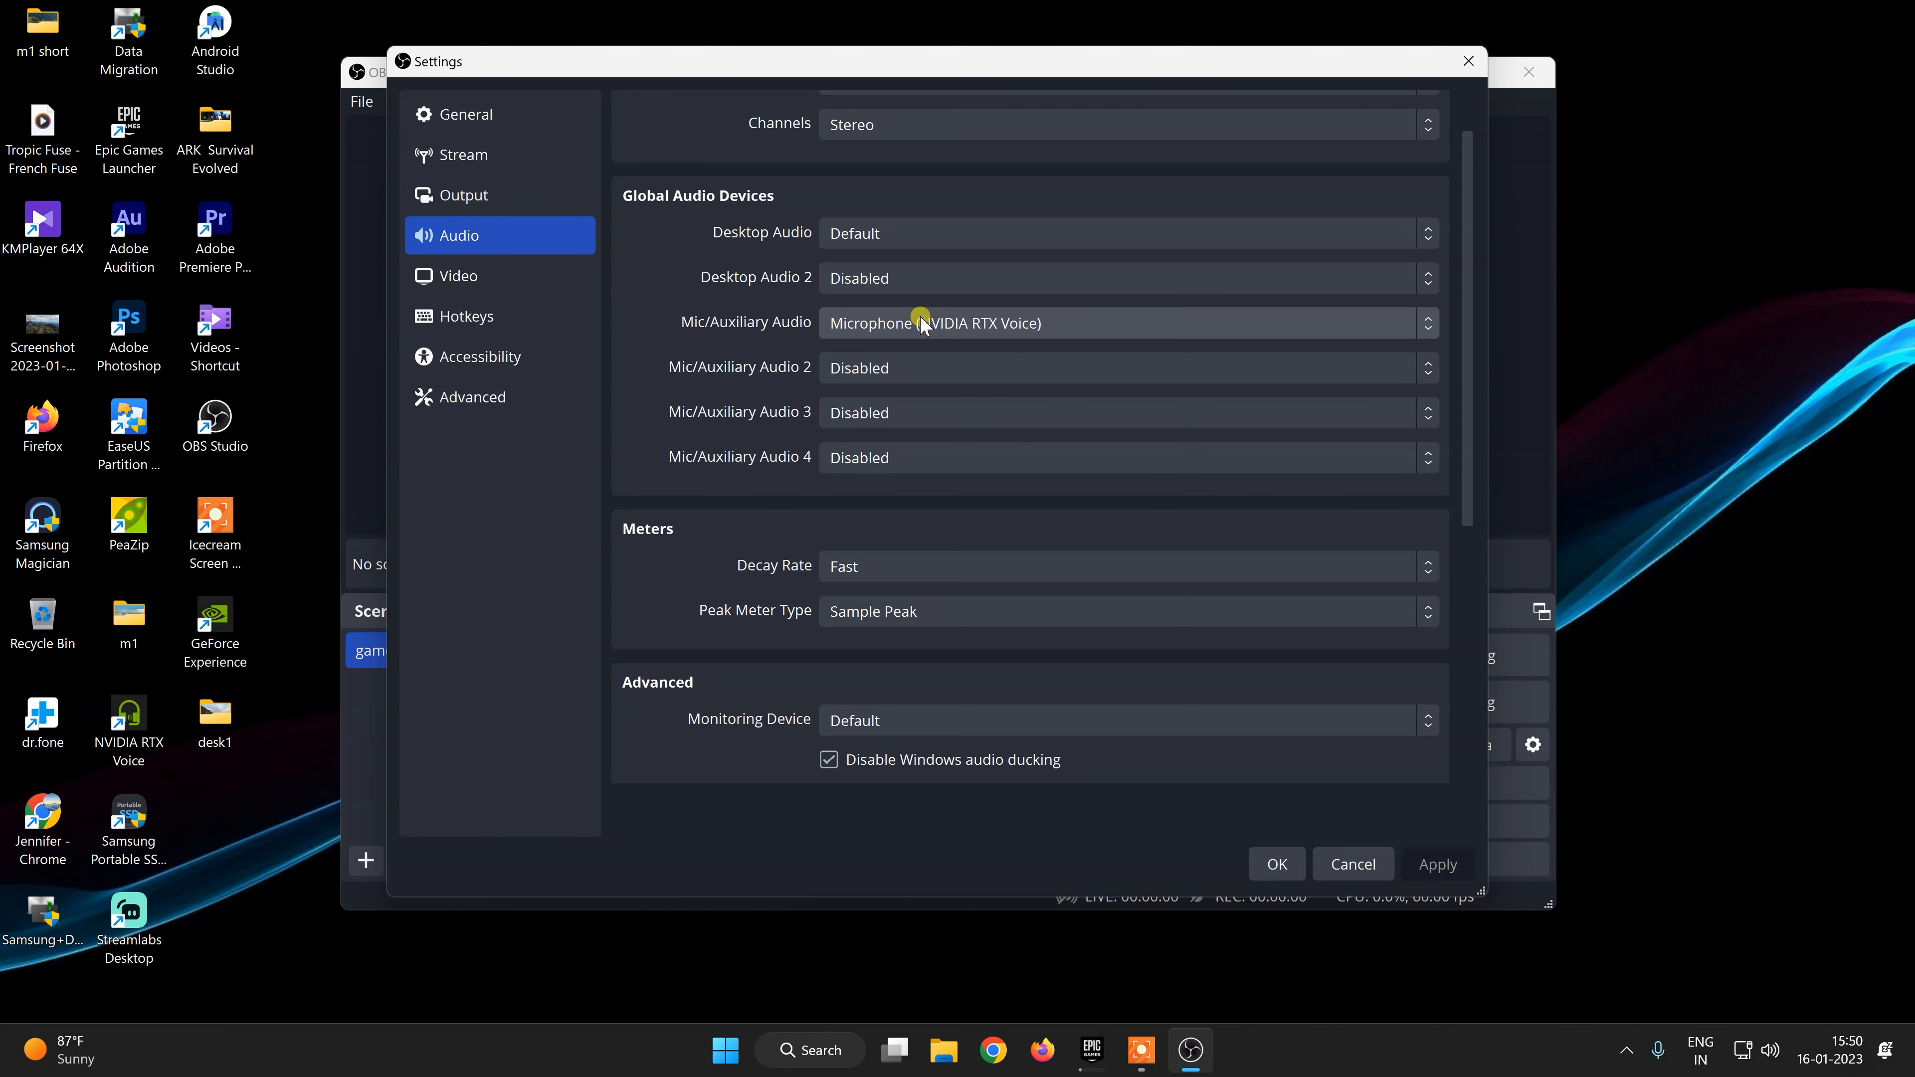
{"action": "left_click", "coordinate": [859, 322]}
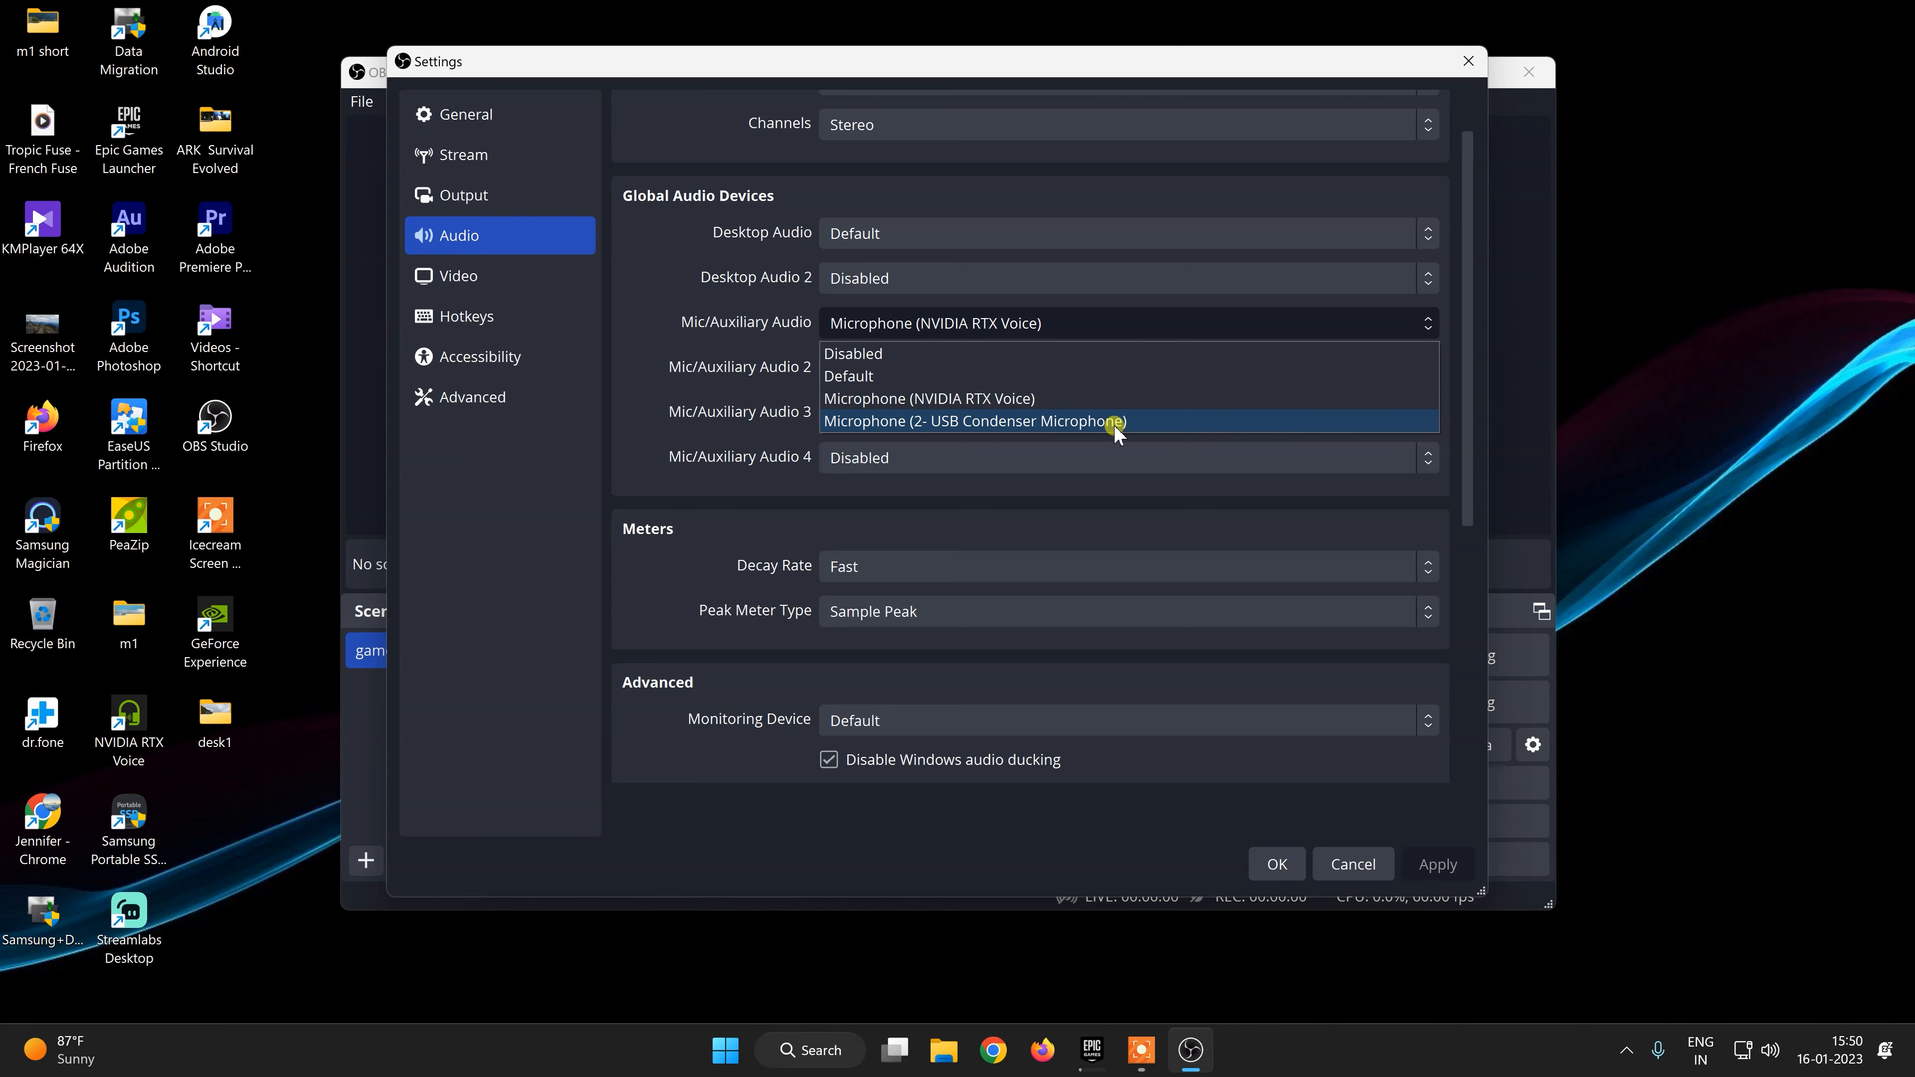
{"action": "left_click", "coordinate": [652, 289]}
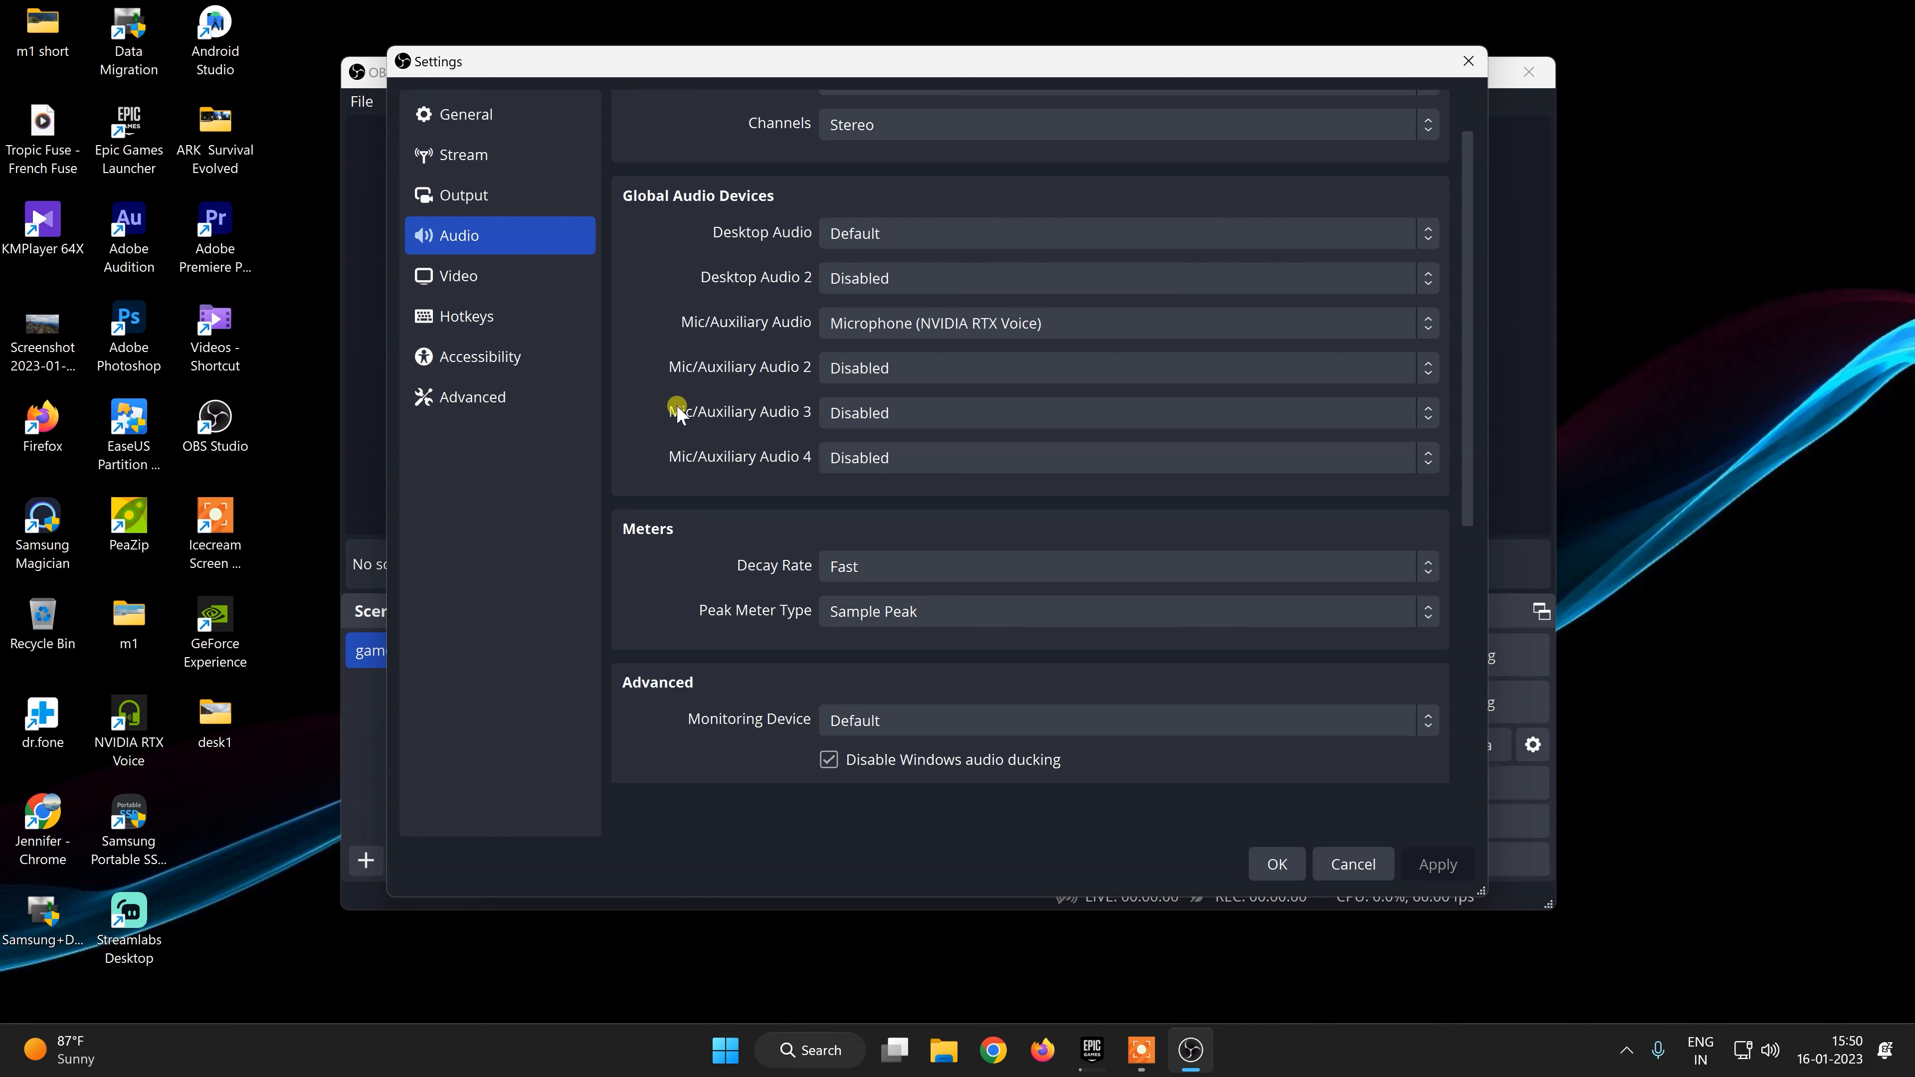
Open the Output settings in Advanced mode and check the available formats for recording, keeping mkv
{"action": "left_click", "coordinate": [530, 195]}
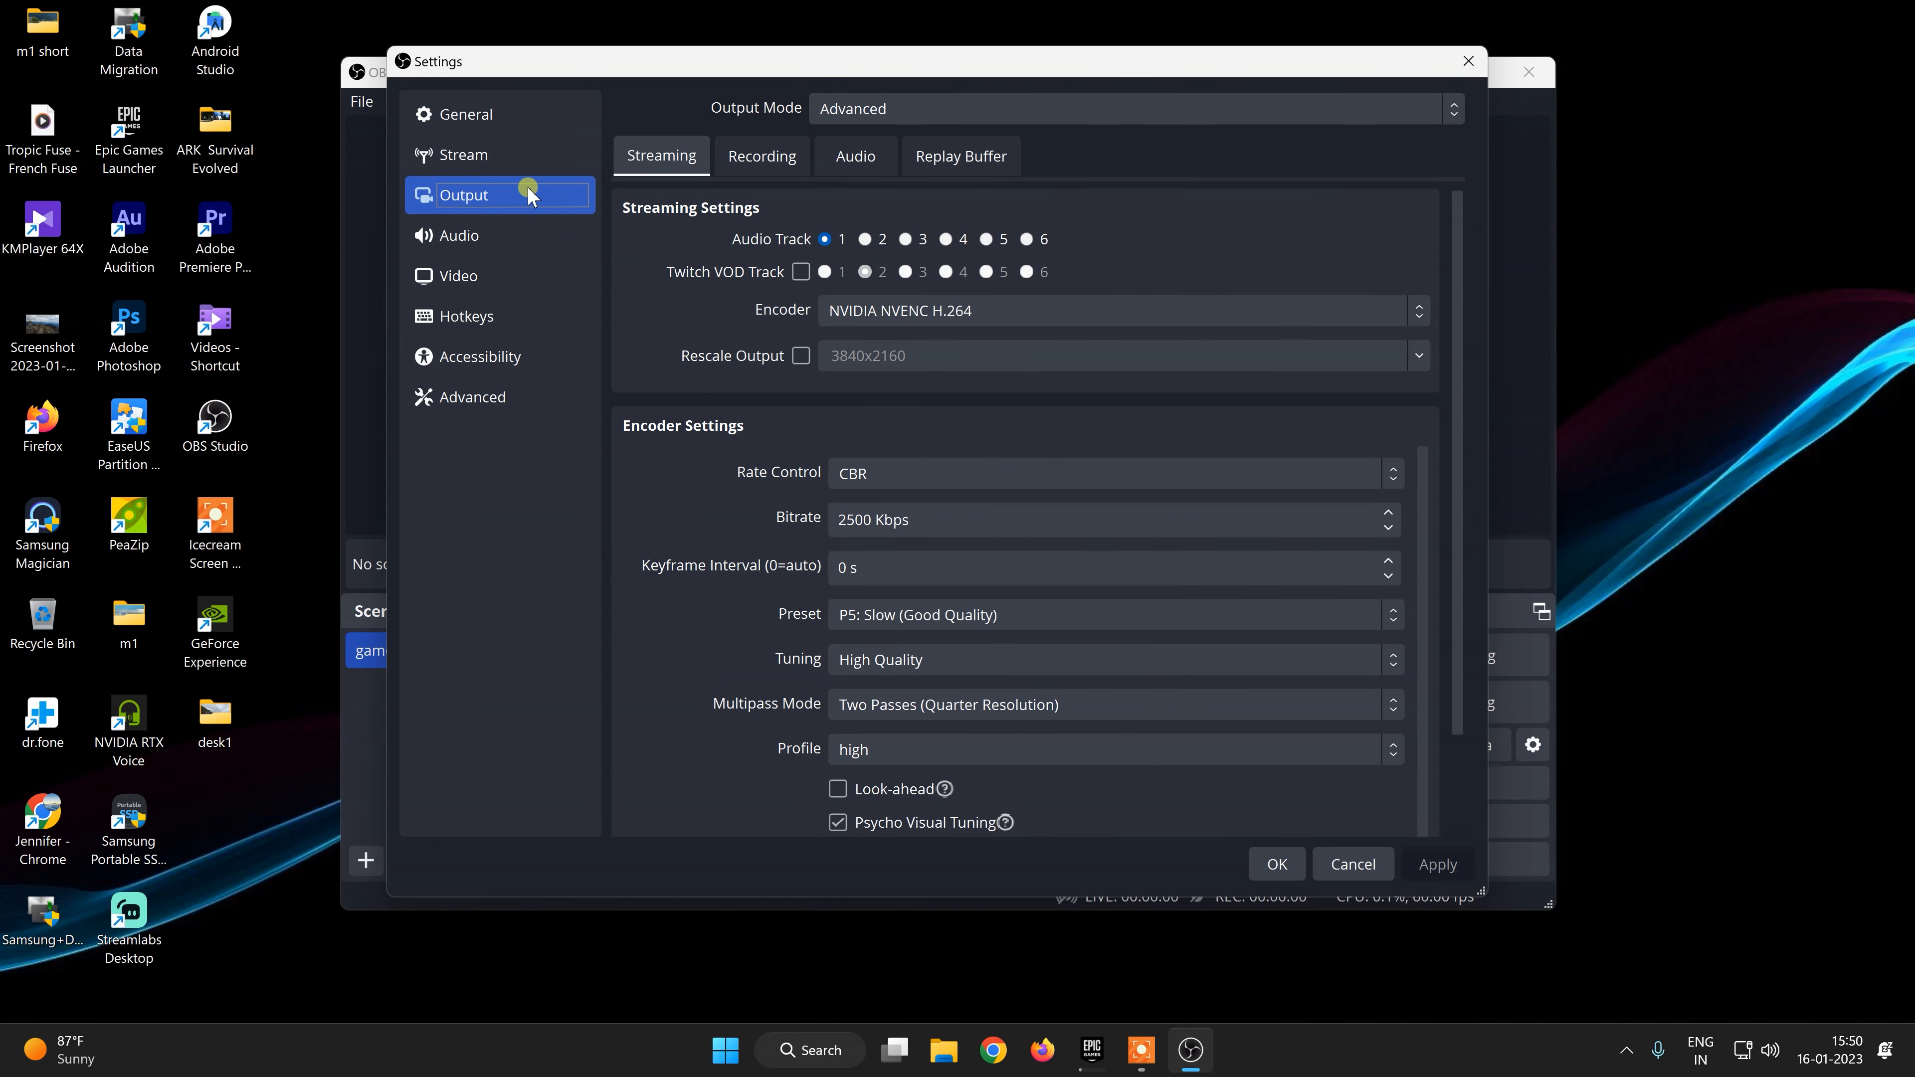
{"action": "left_click", "coordinate": [842, 114]}
{"action": "left_click", "coordinate": [857, 120]}
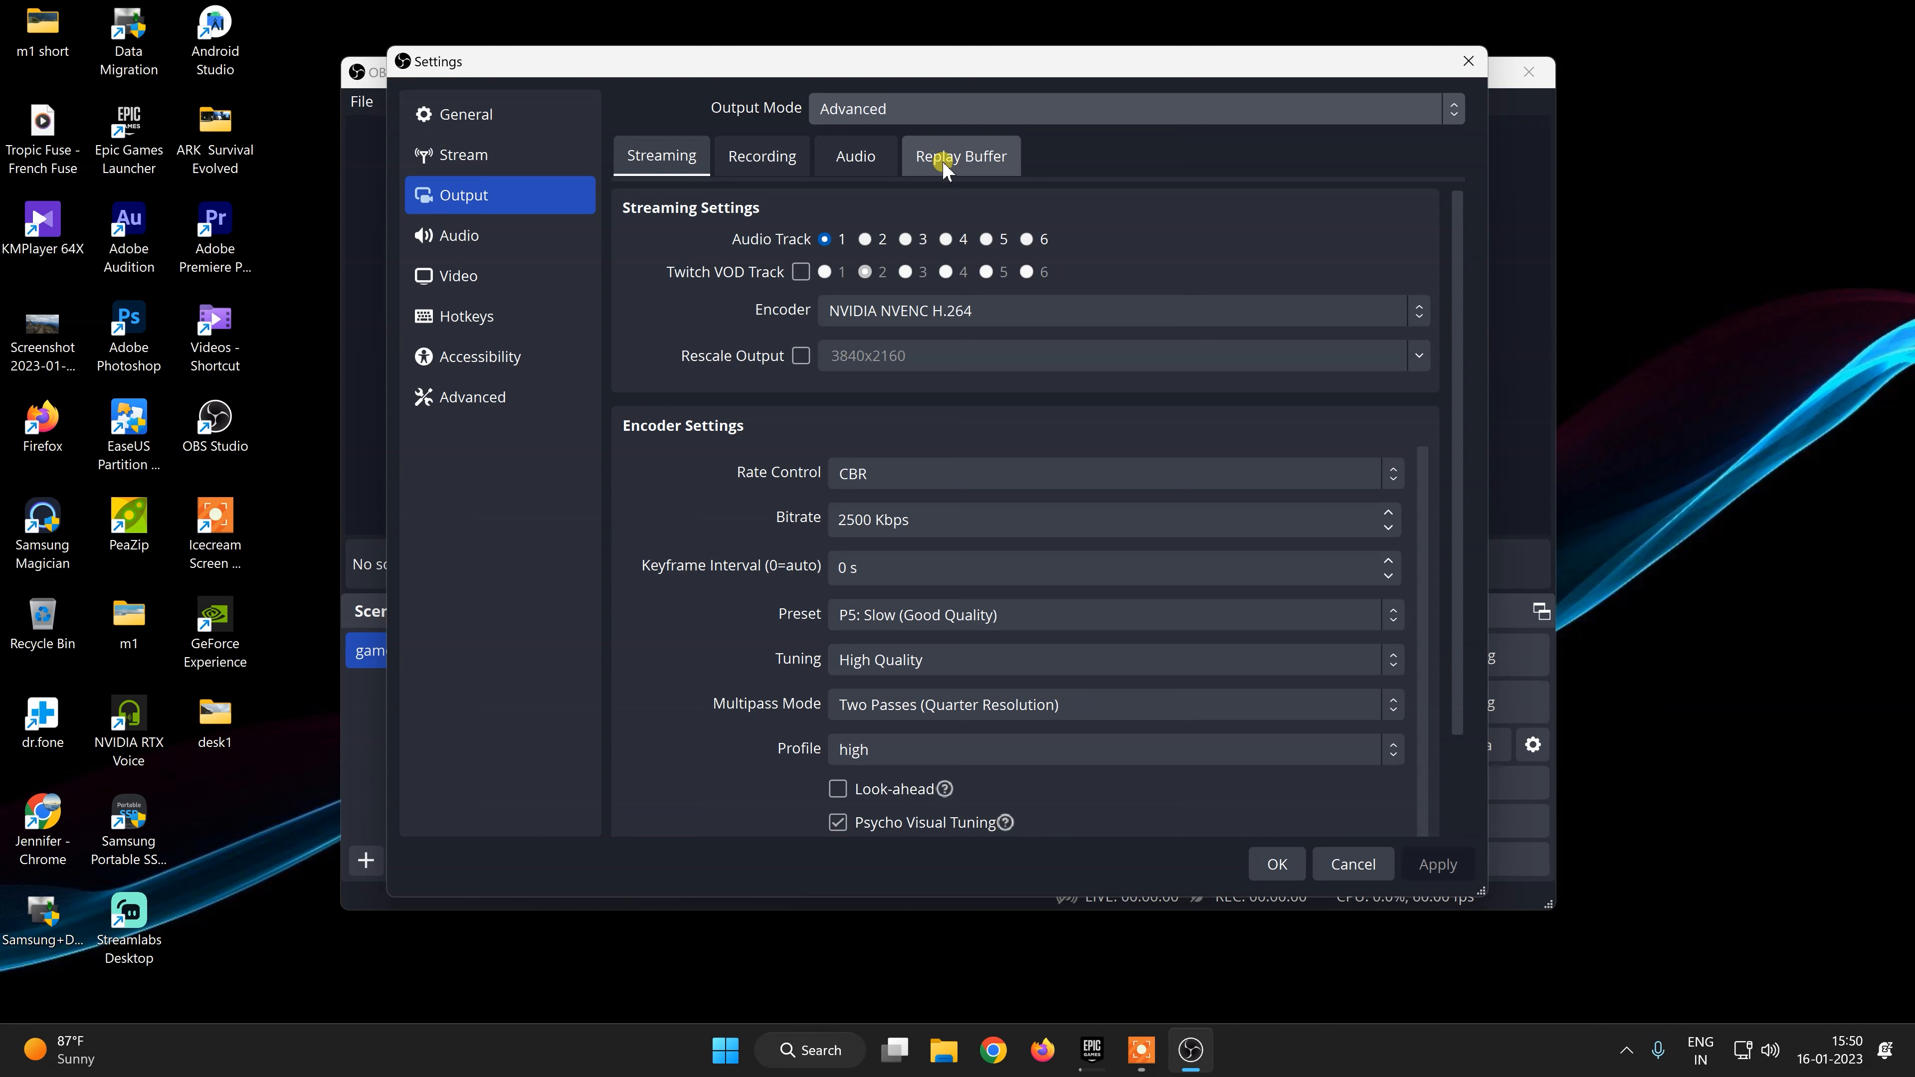
{"action": "left_click", "coordinate": [744, 153]}
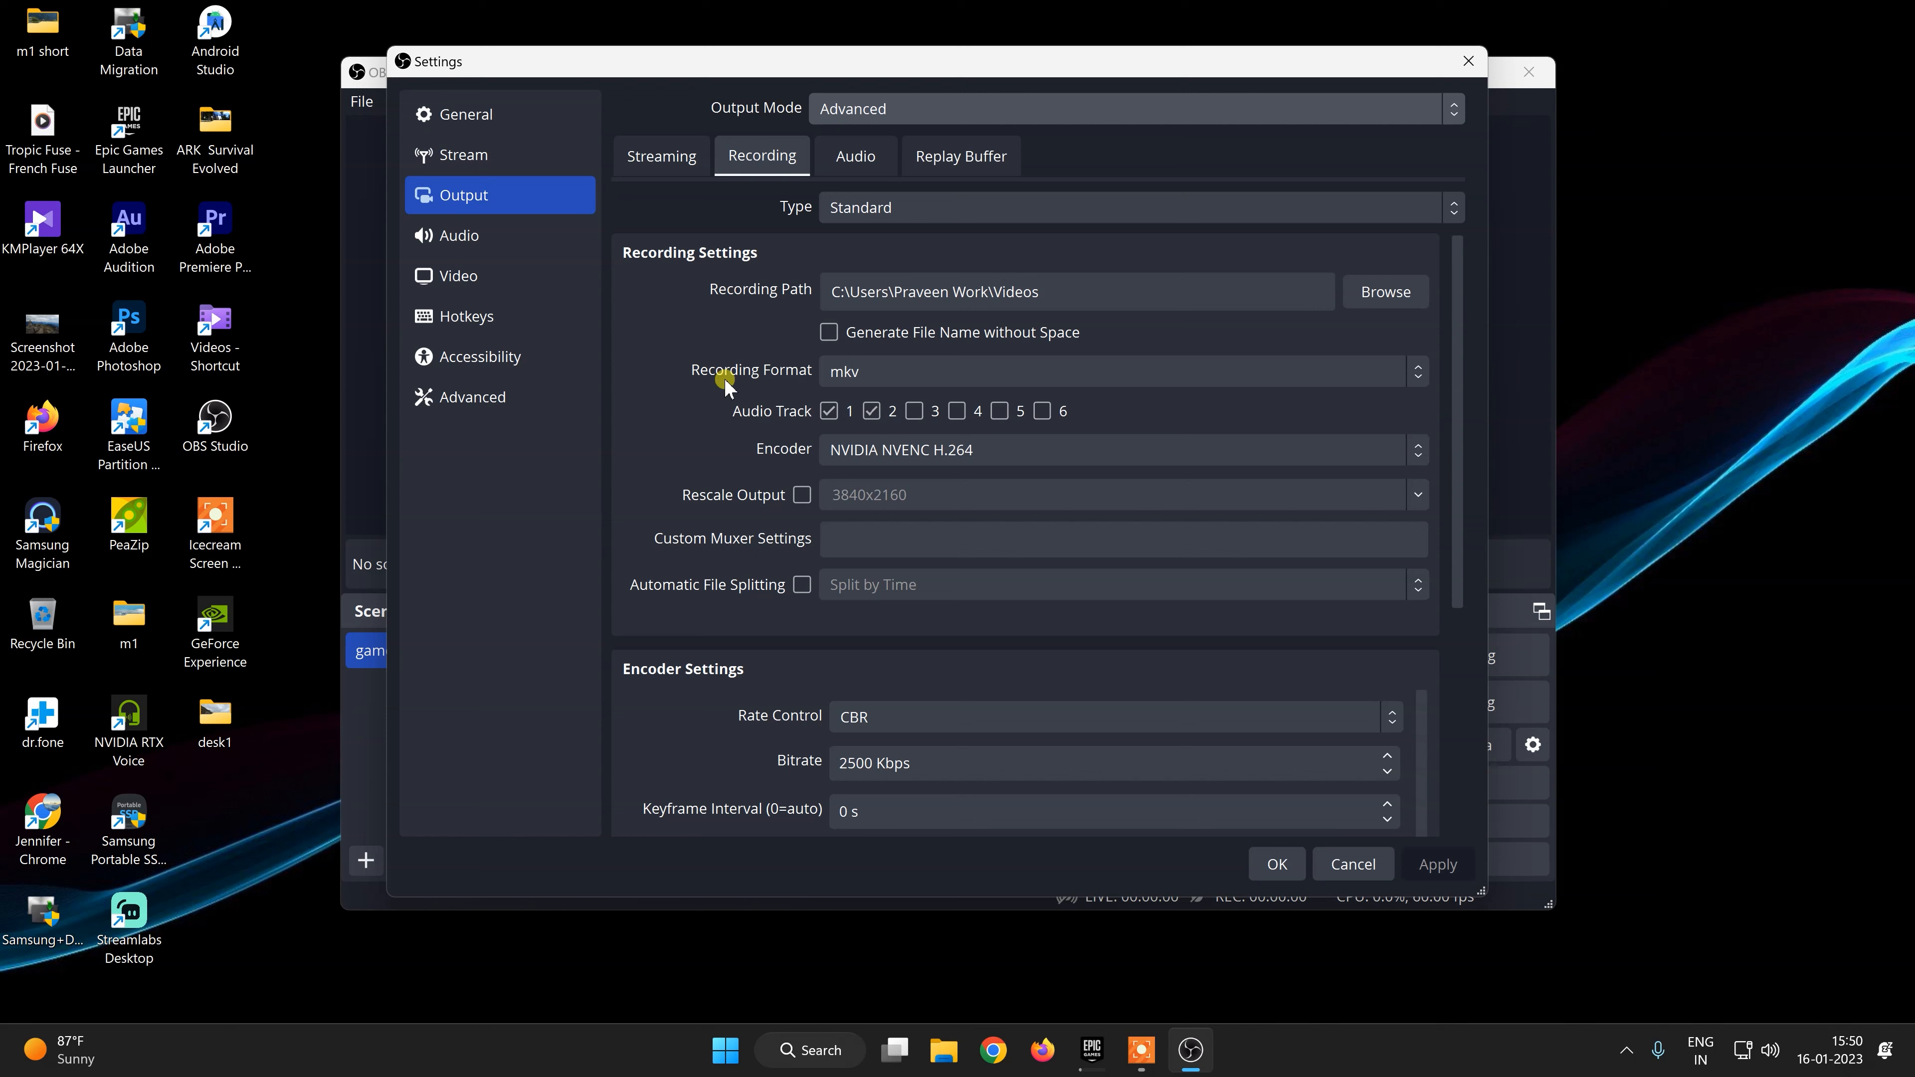
{"action": "left_click", "coordinate": [952, 371]}
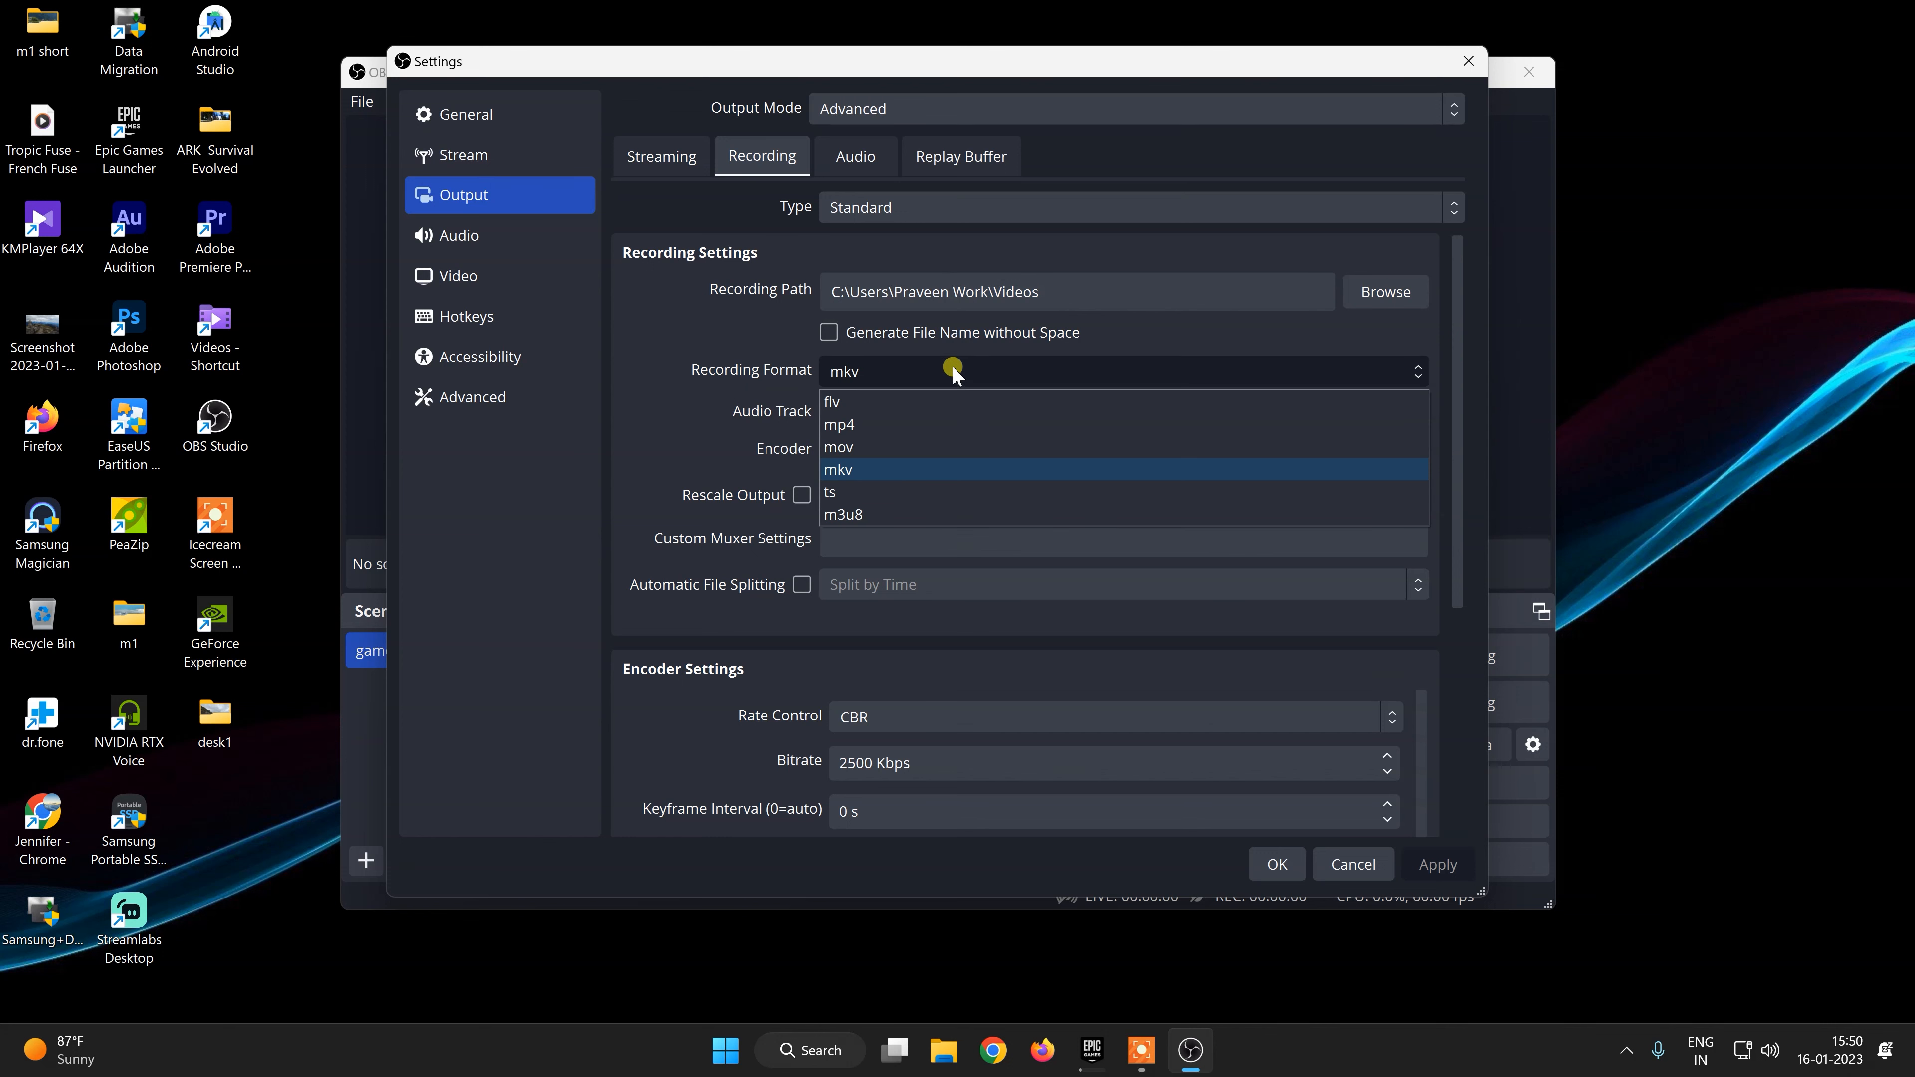
{"action": "left_click", "coordinate": [702, 369]}
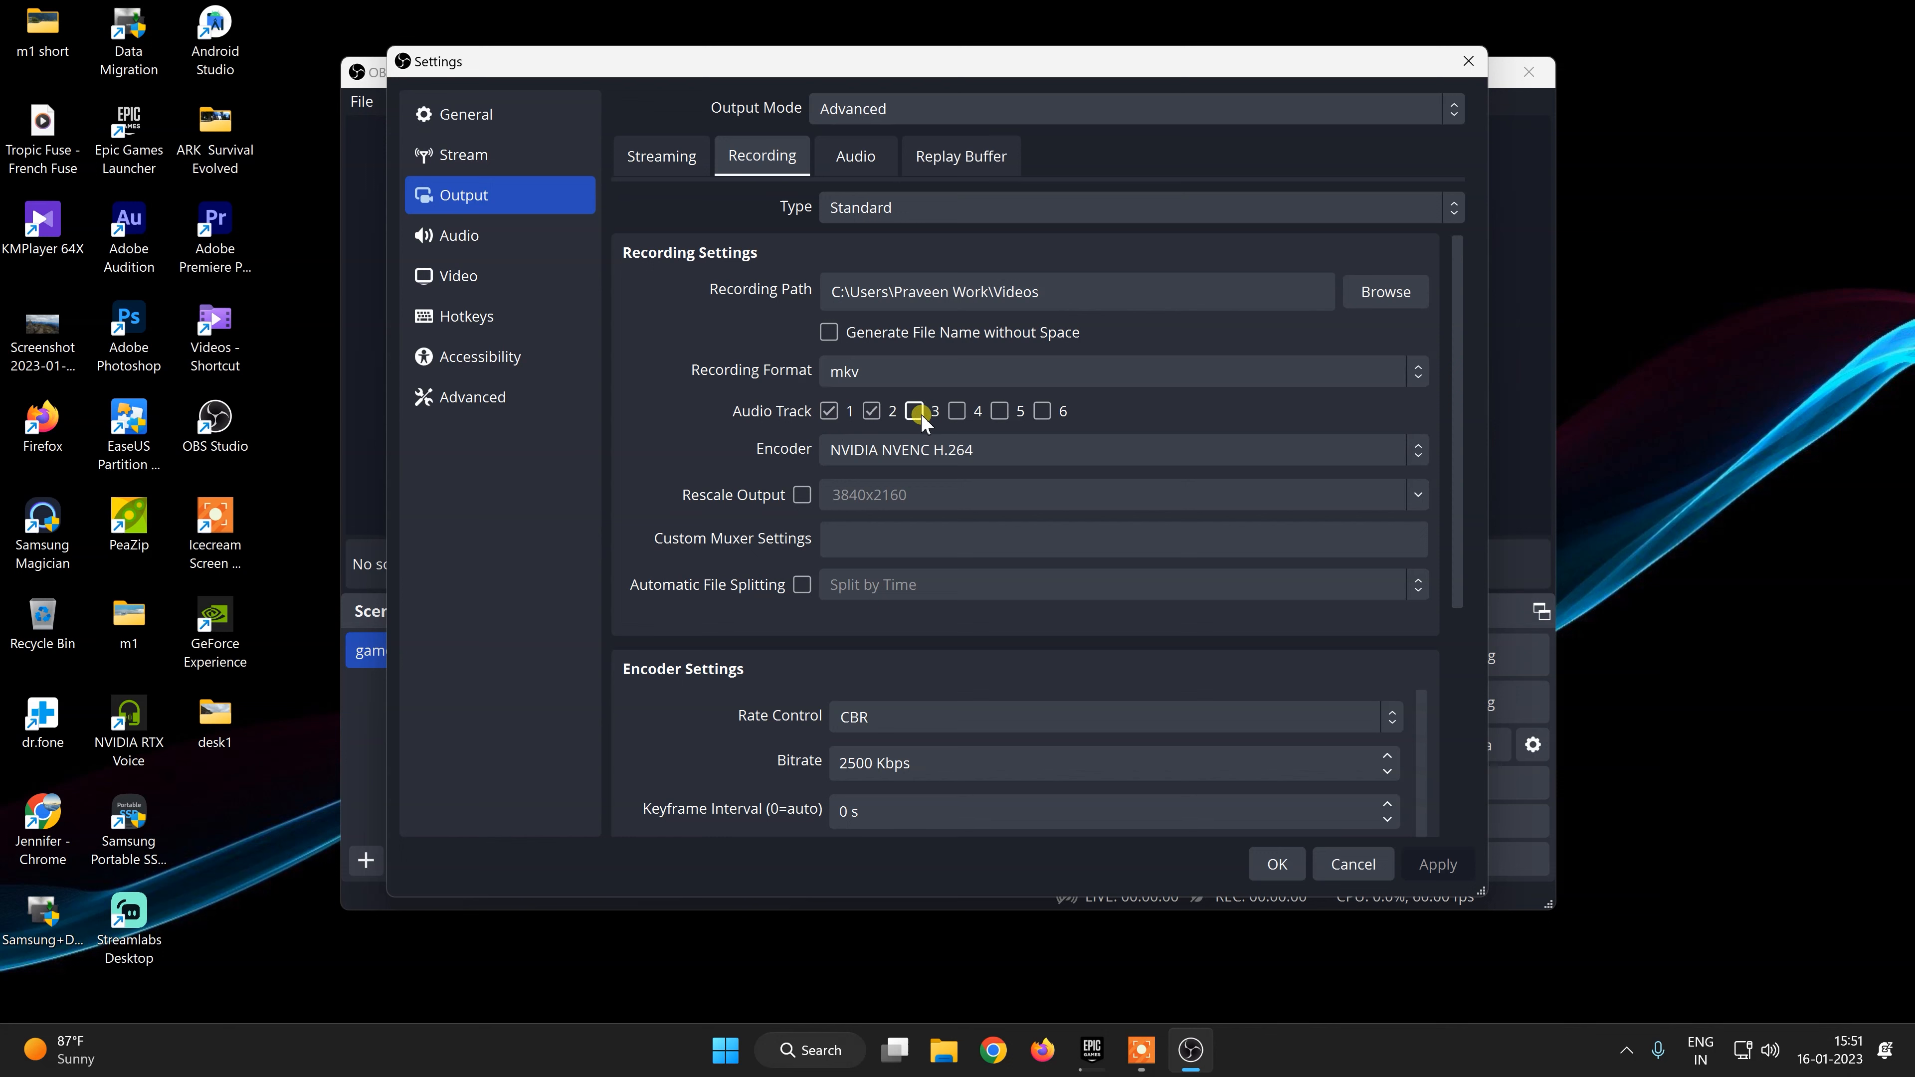
Check the recording encoder choices and encoder settings, keeping NVIDIA NVENC H.264, and accept the settings
{"action": "left_click", "coordinate": [890, 453]}
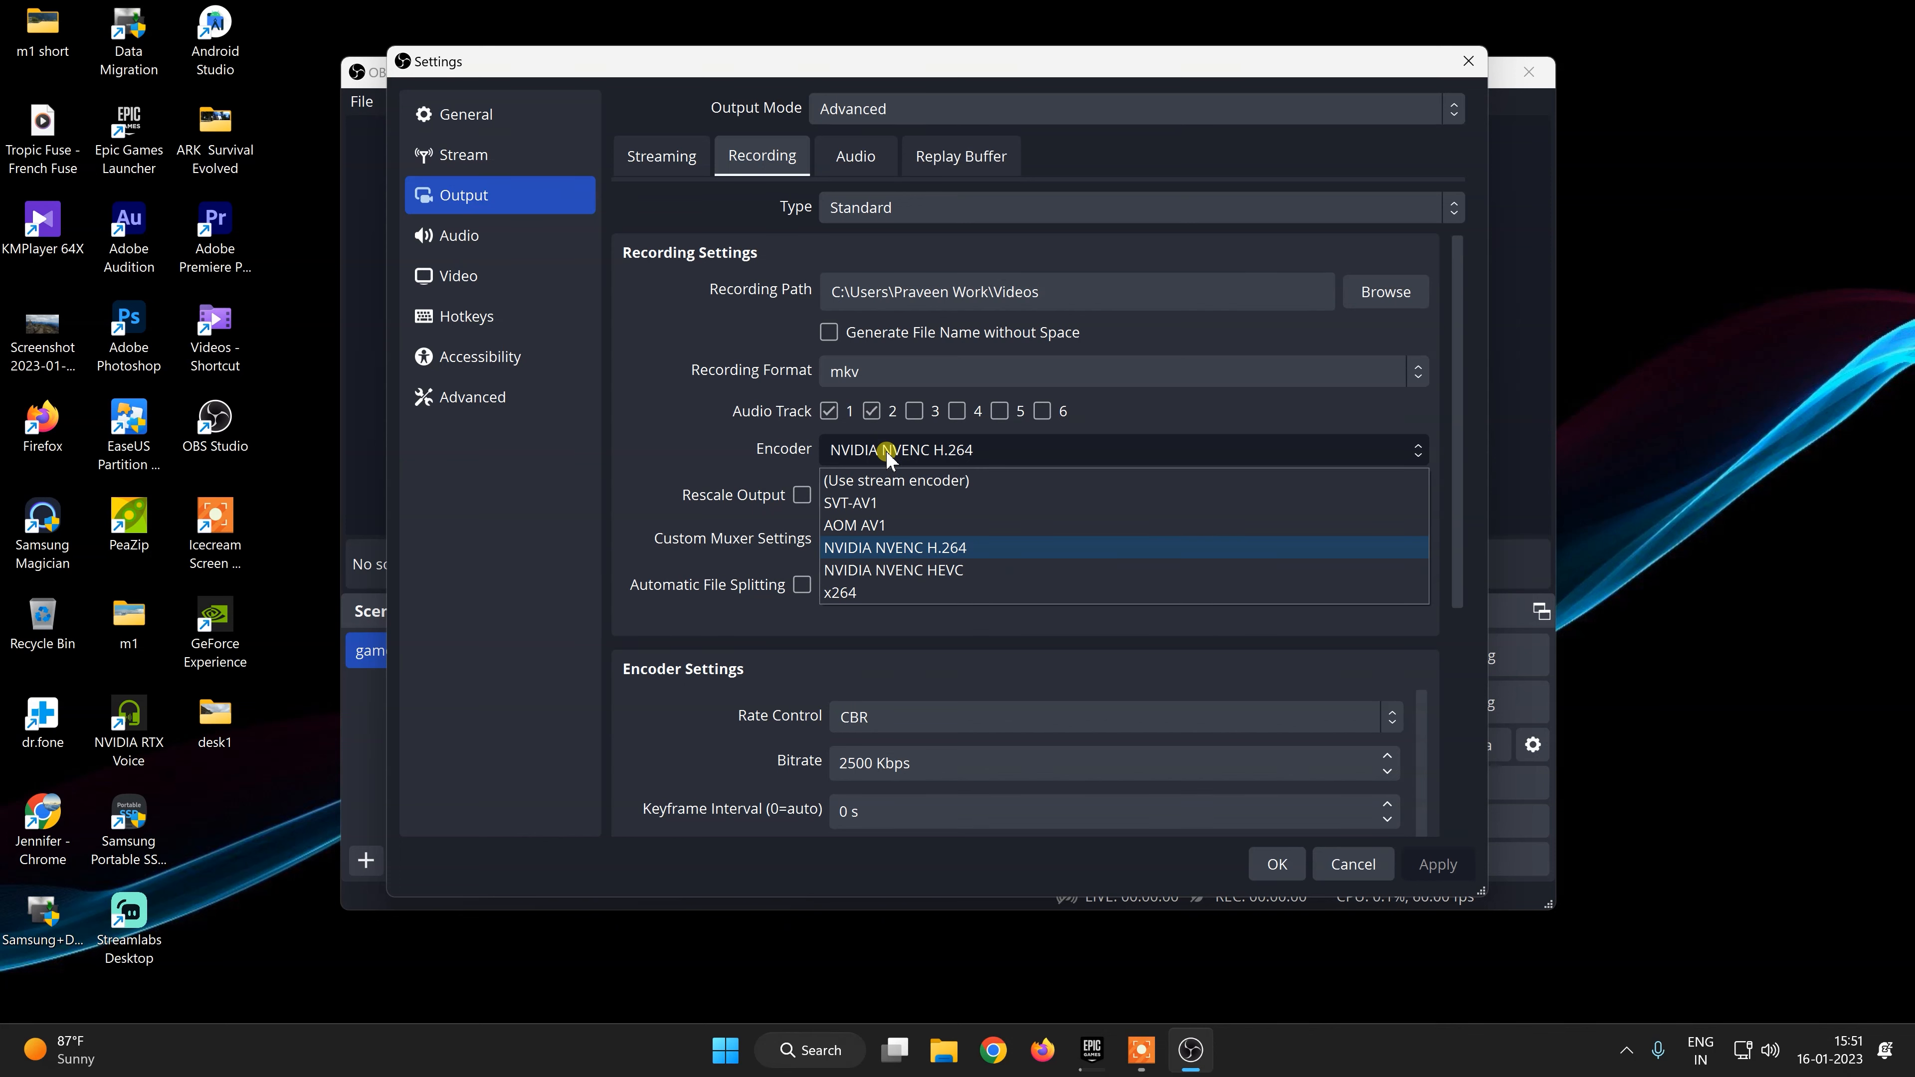
{"action": "left_click", "coordinate": [889, 453]}
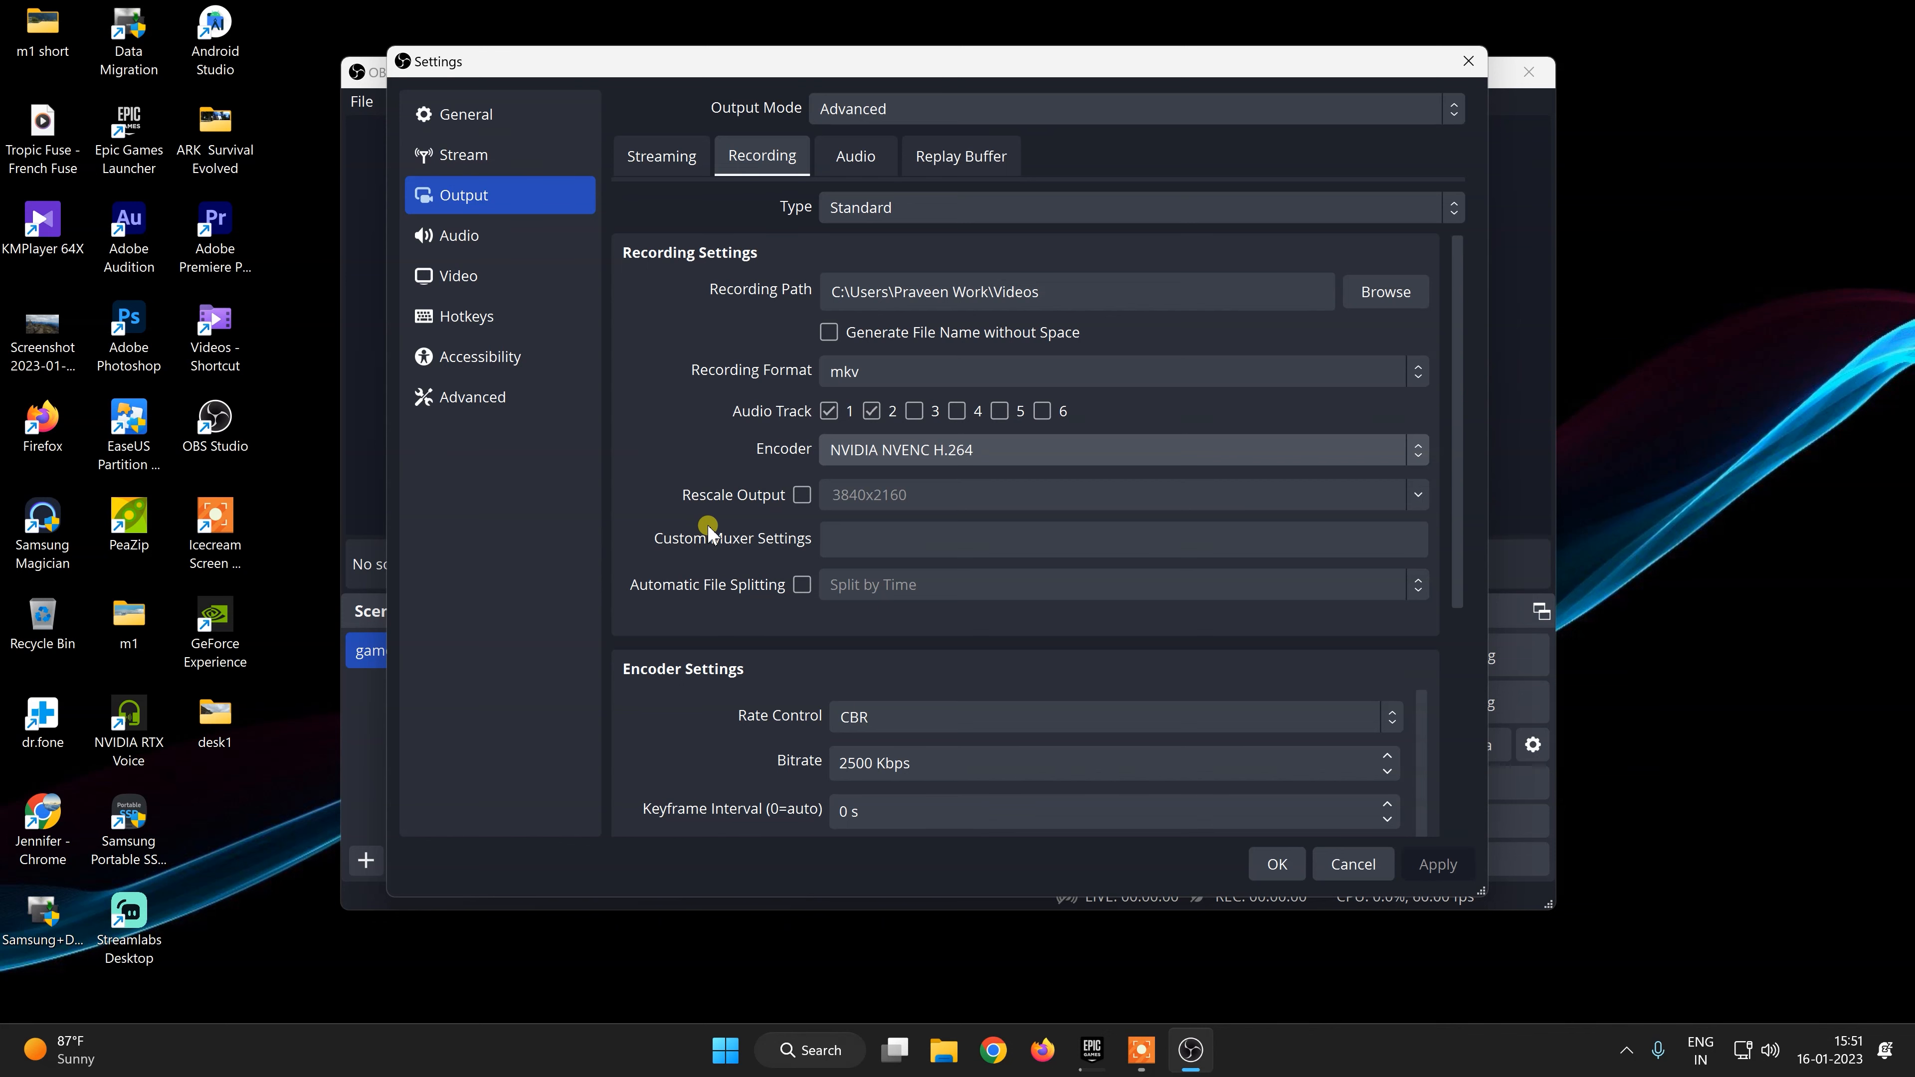
{"action": "scroll", "coordinate": [707, 528], "scroll_direction": "down", "scroll_amount": 3}
{"action": "scroll", "coordinate": [708, 532], "scroll_direction": "down", "scroll_amount": 4}
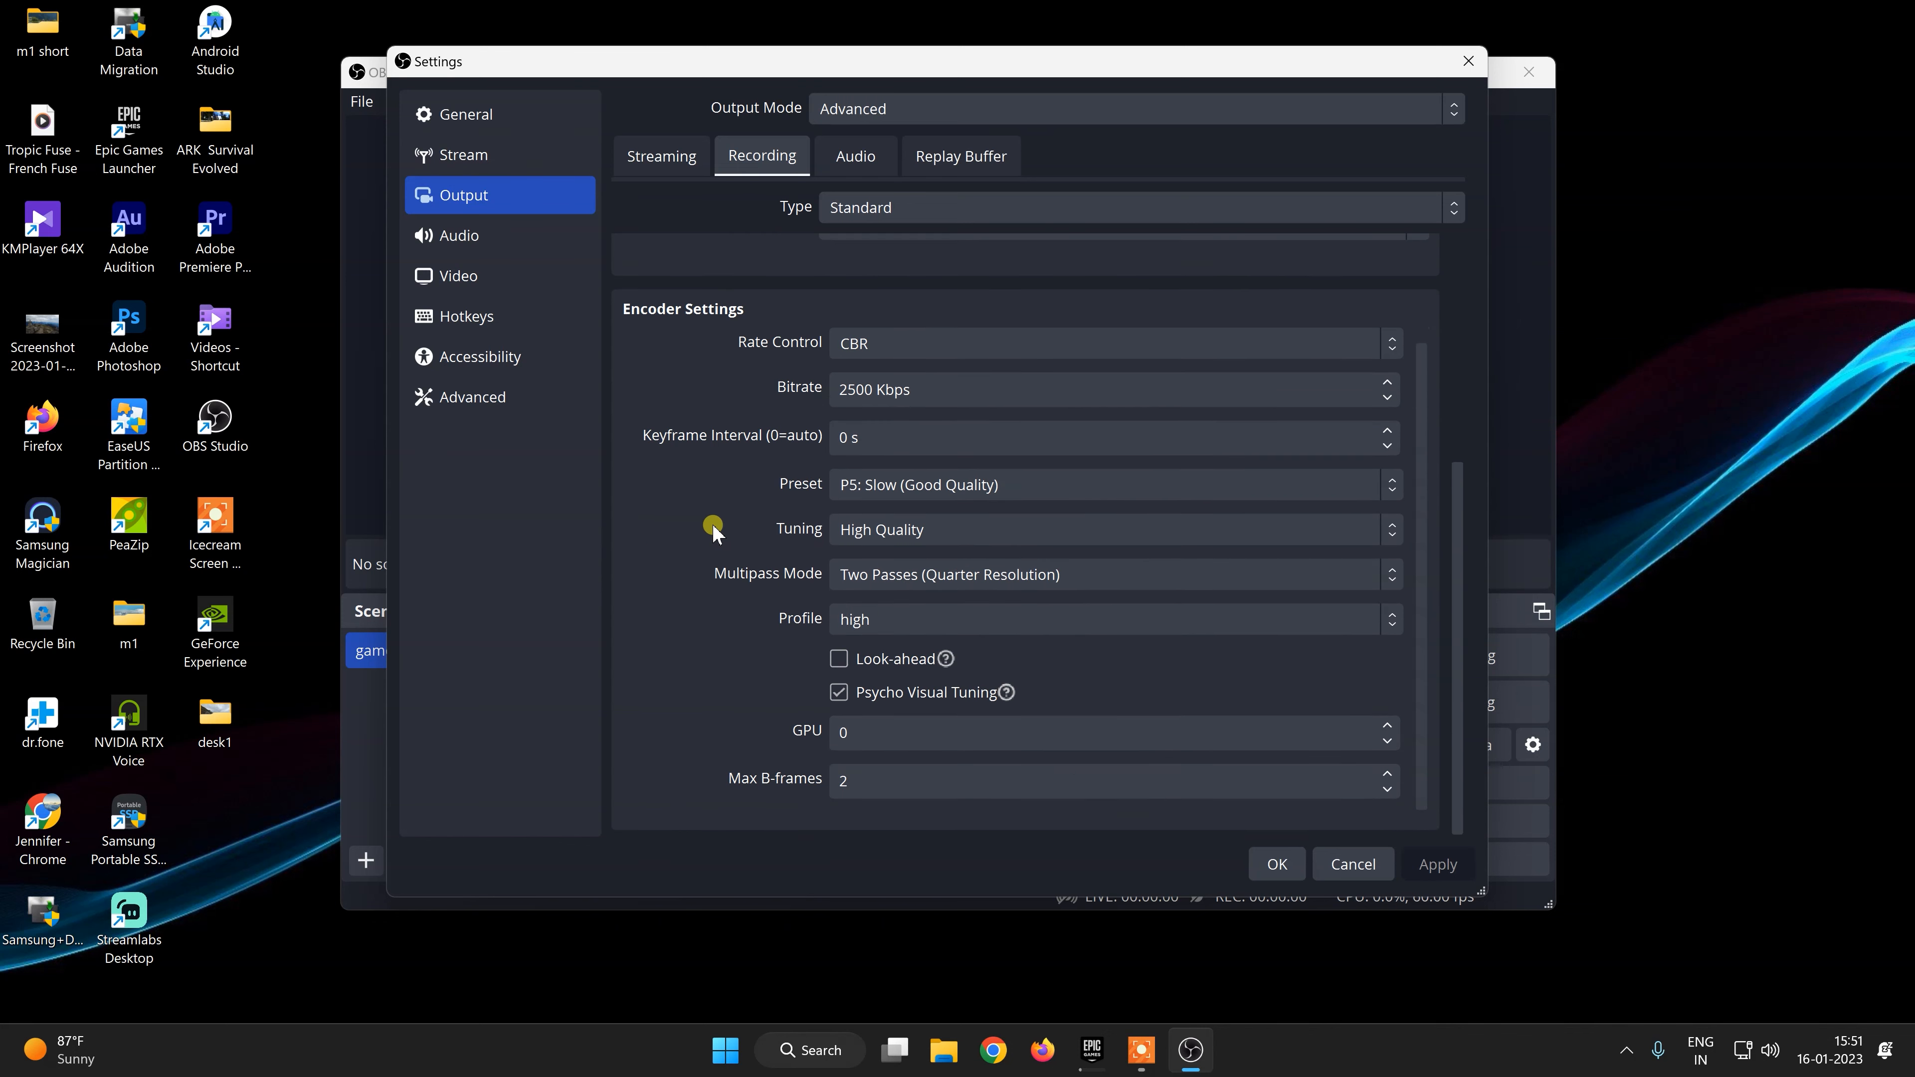
{"action": "scroll", "coordinate": [716, 529], "scroll_direction": "up", "scroll_amount": 6}
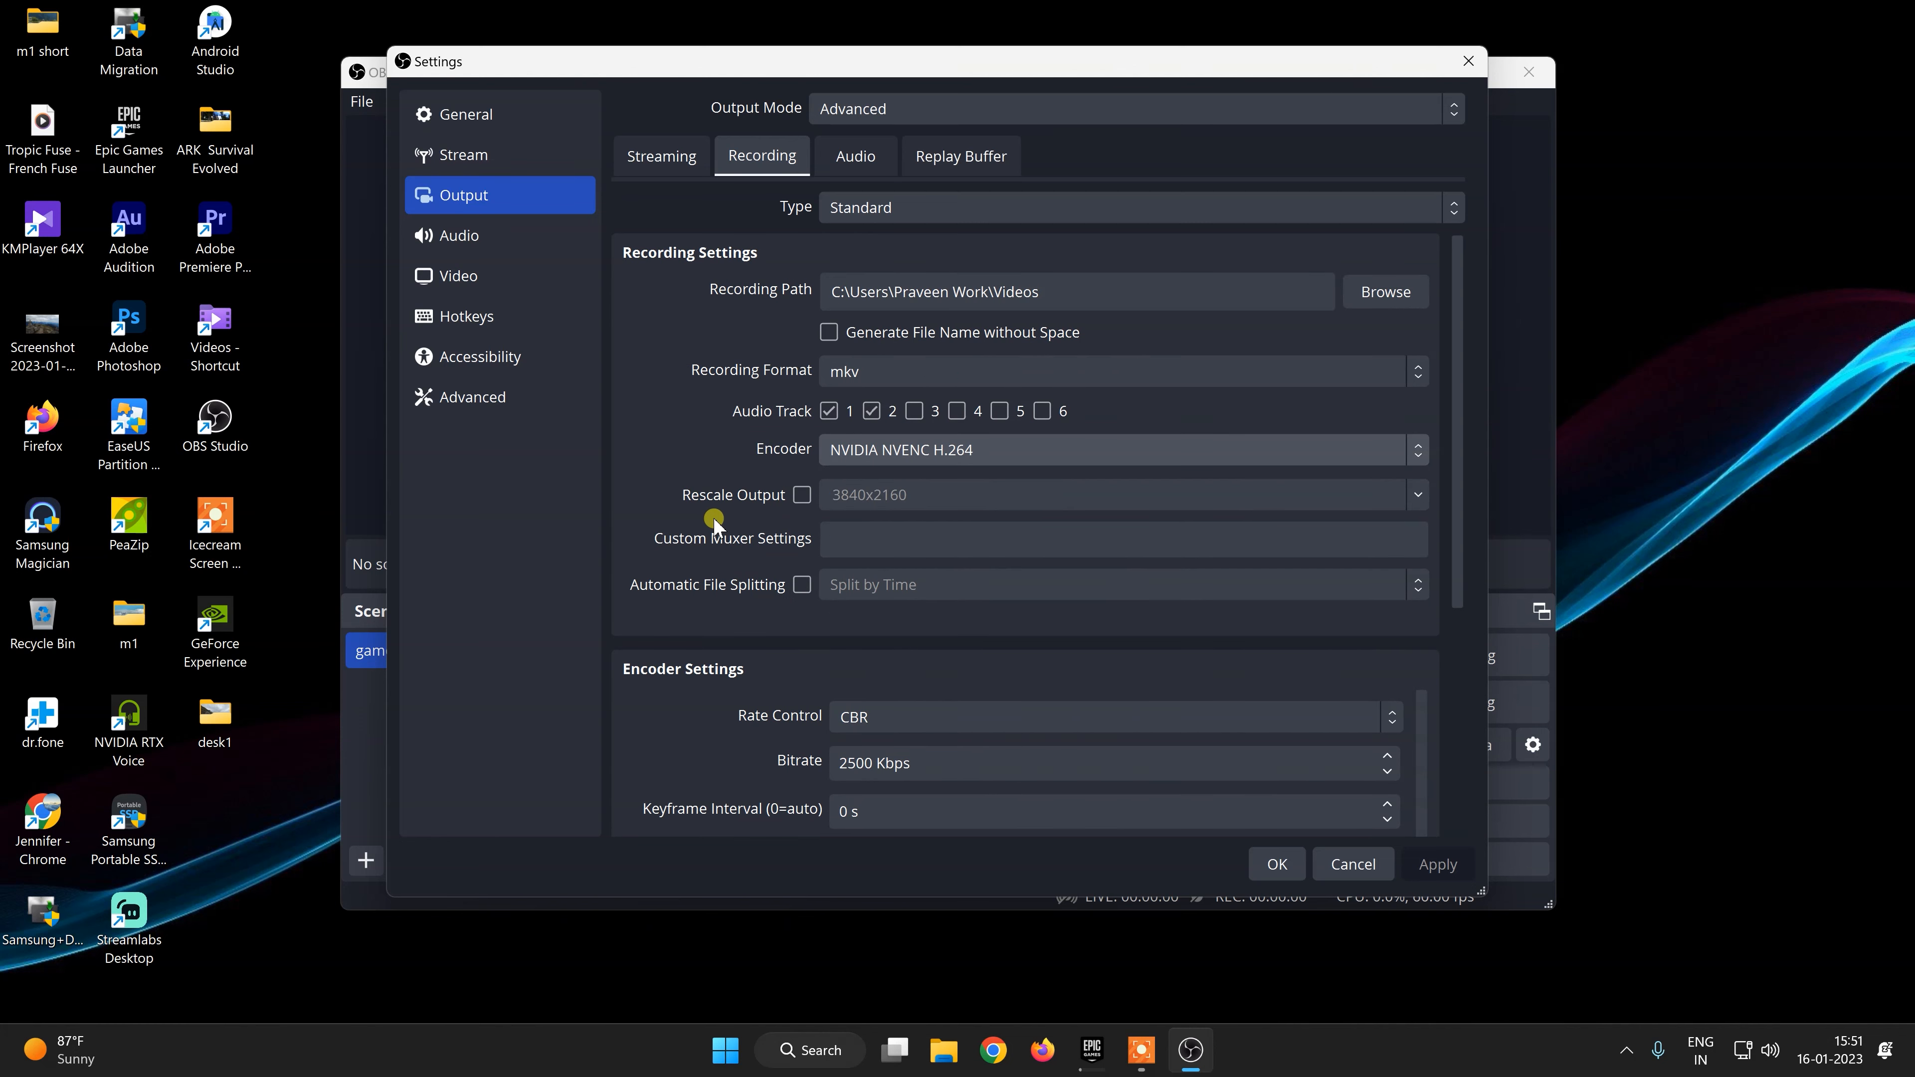
{"action": "left_click", "coordinate": [1276, 866]}
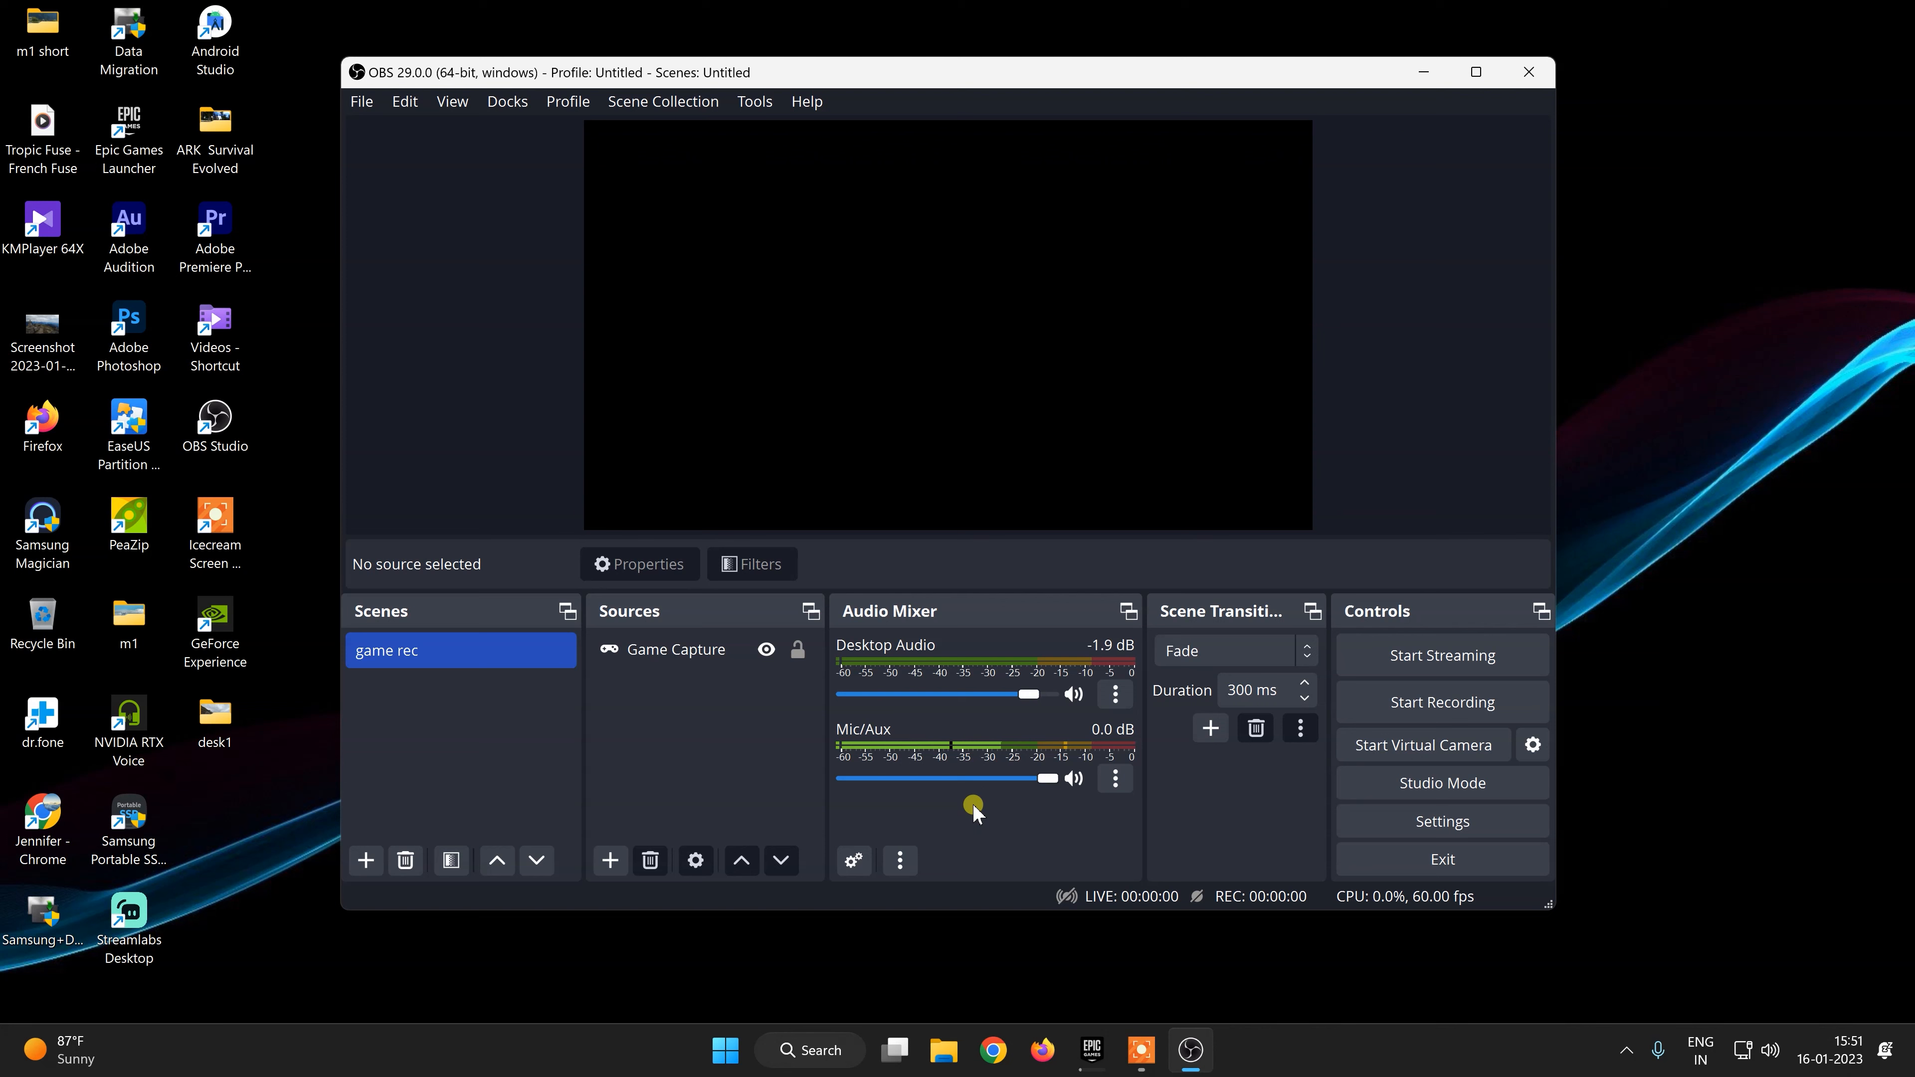
Examine the track assignments of Desktop Audio and Mic/Aux in Advanced Audio Properties
{"action": "right_click", "coordinate": [1002, 812]}
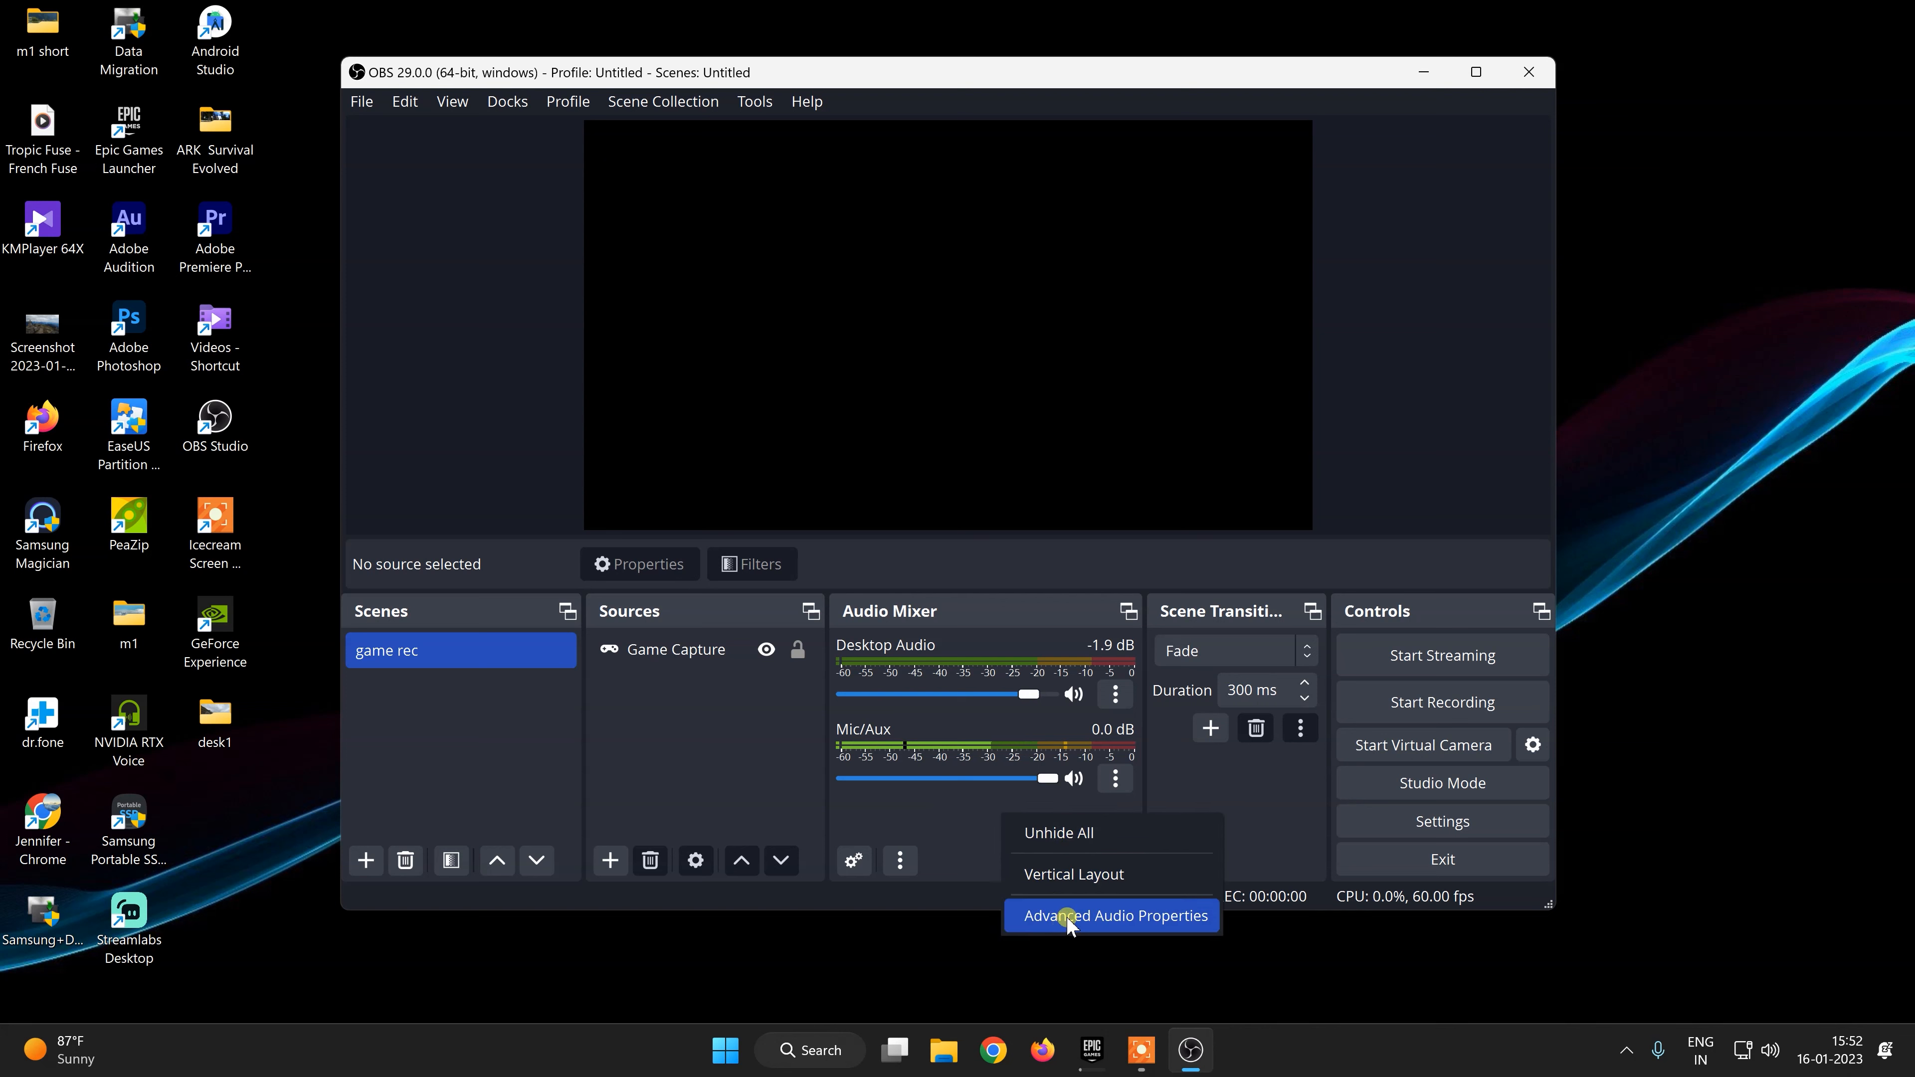
{"action": "left_click", "coordinate": [894, 804]}
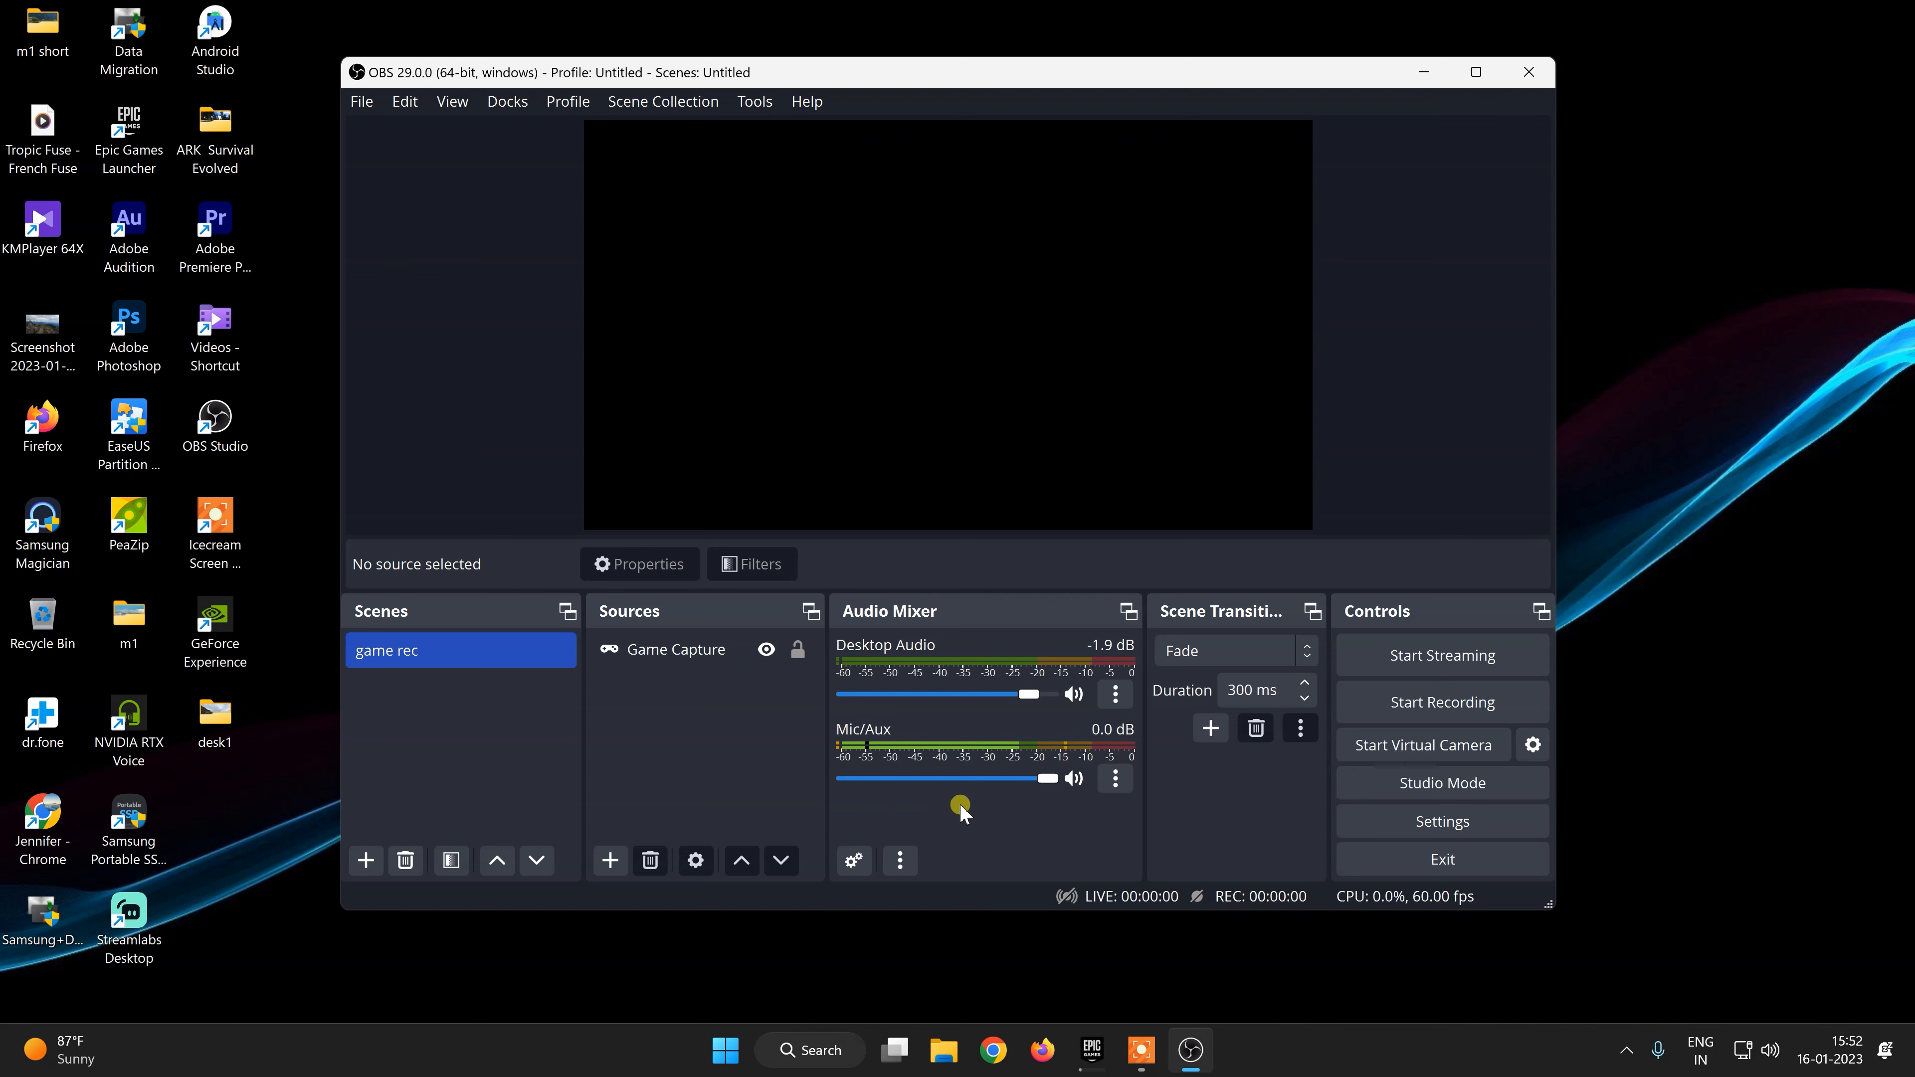
{"action": "right_click", "coordinate": [1031, 824]}
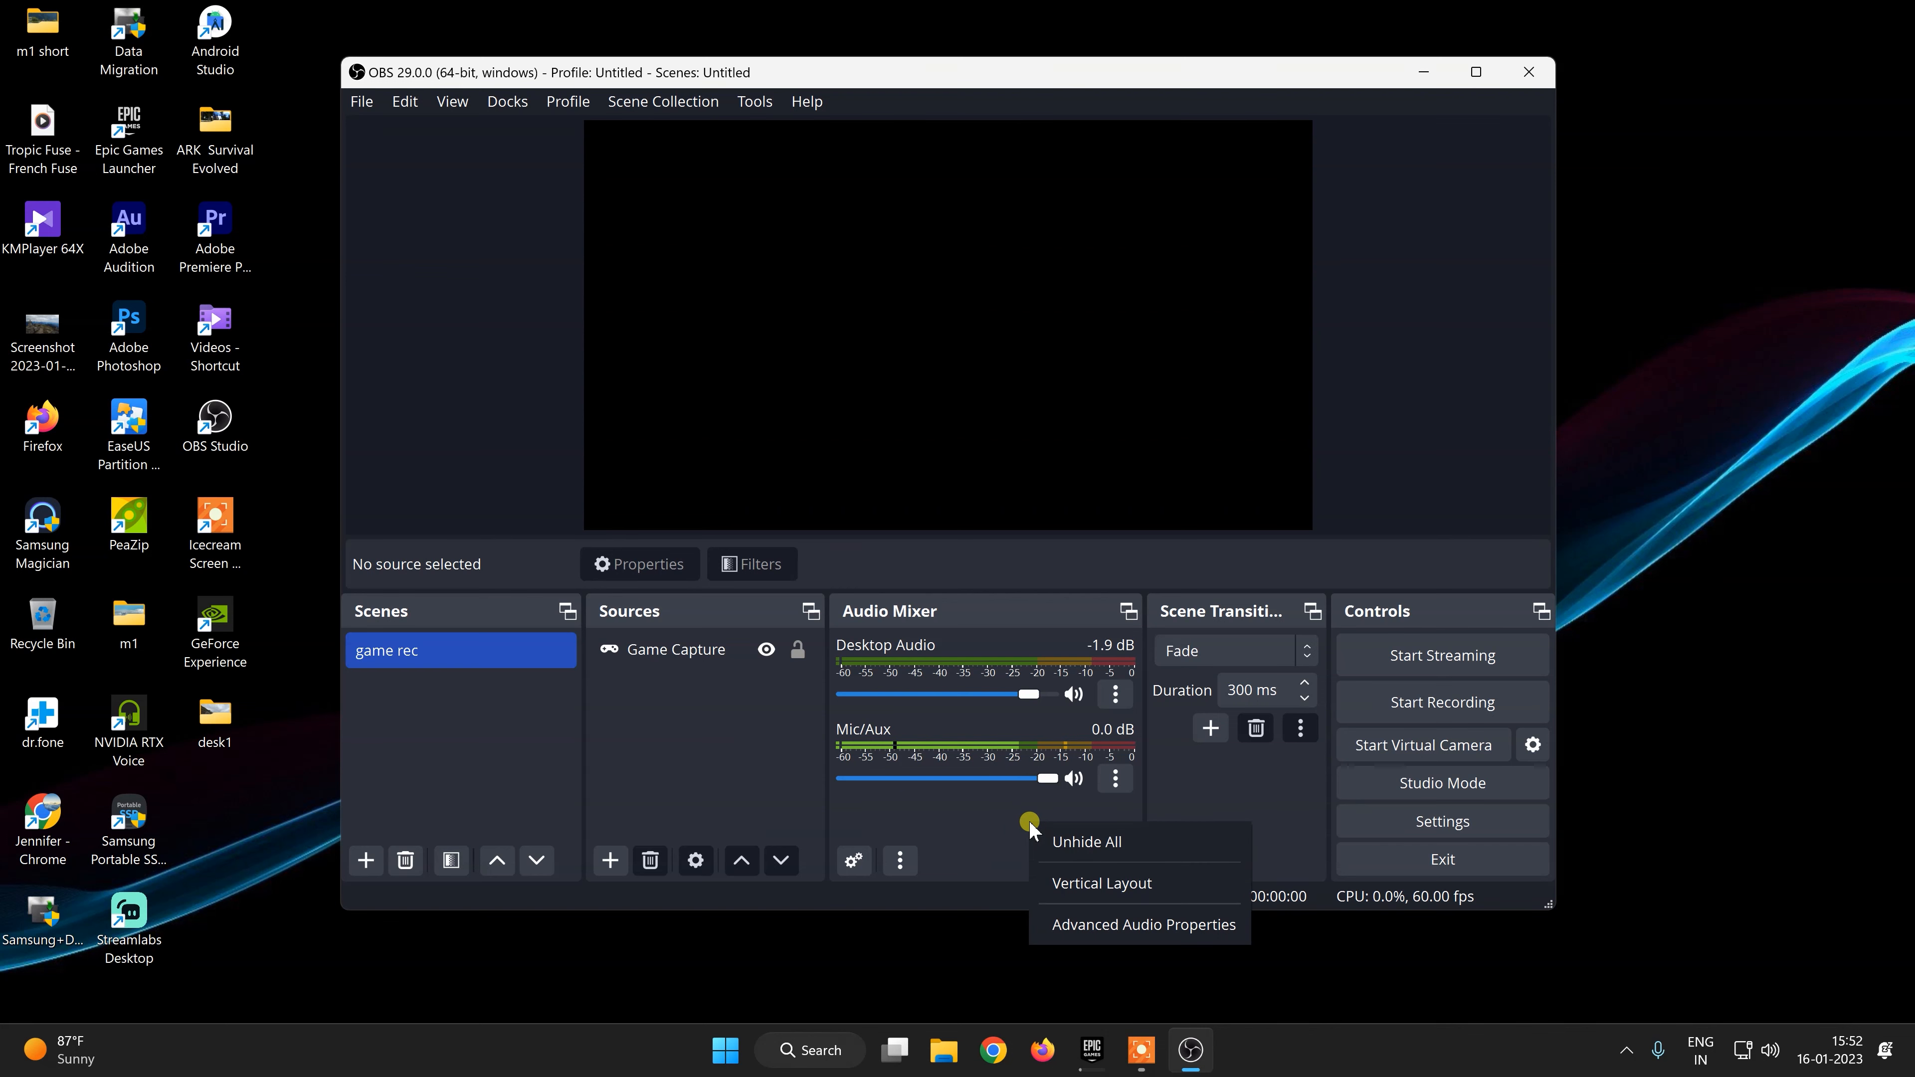
{"action": "left_click", "coordinate": [1095, 933]}
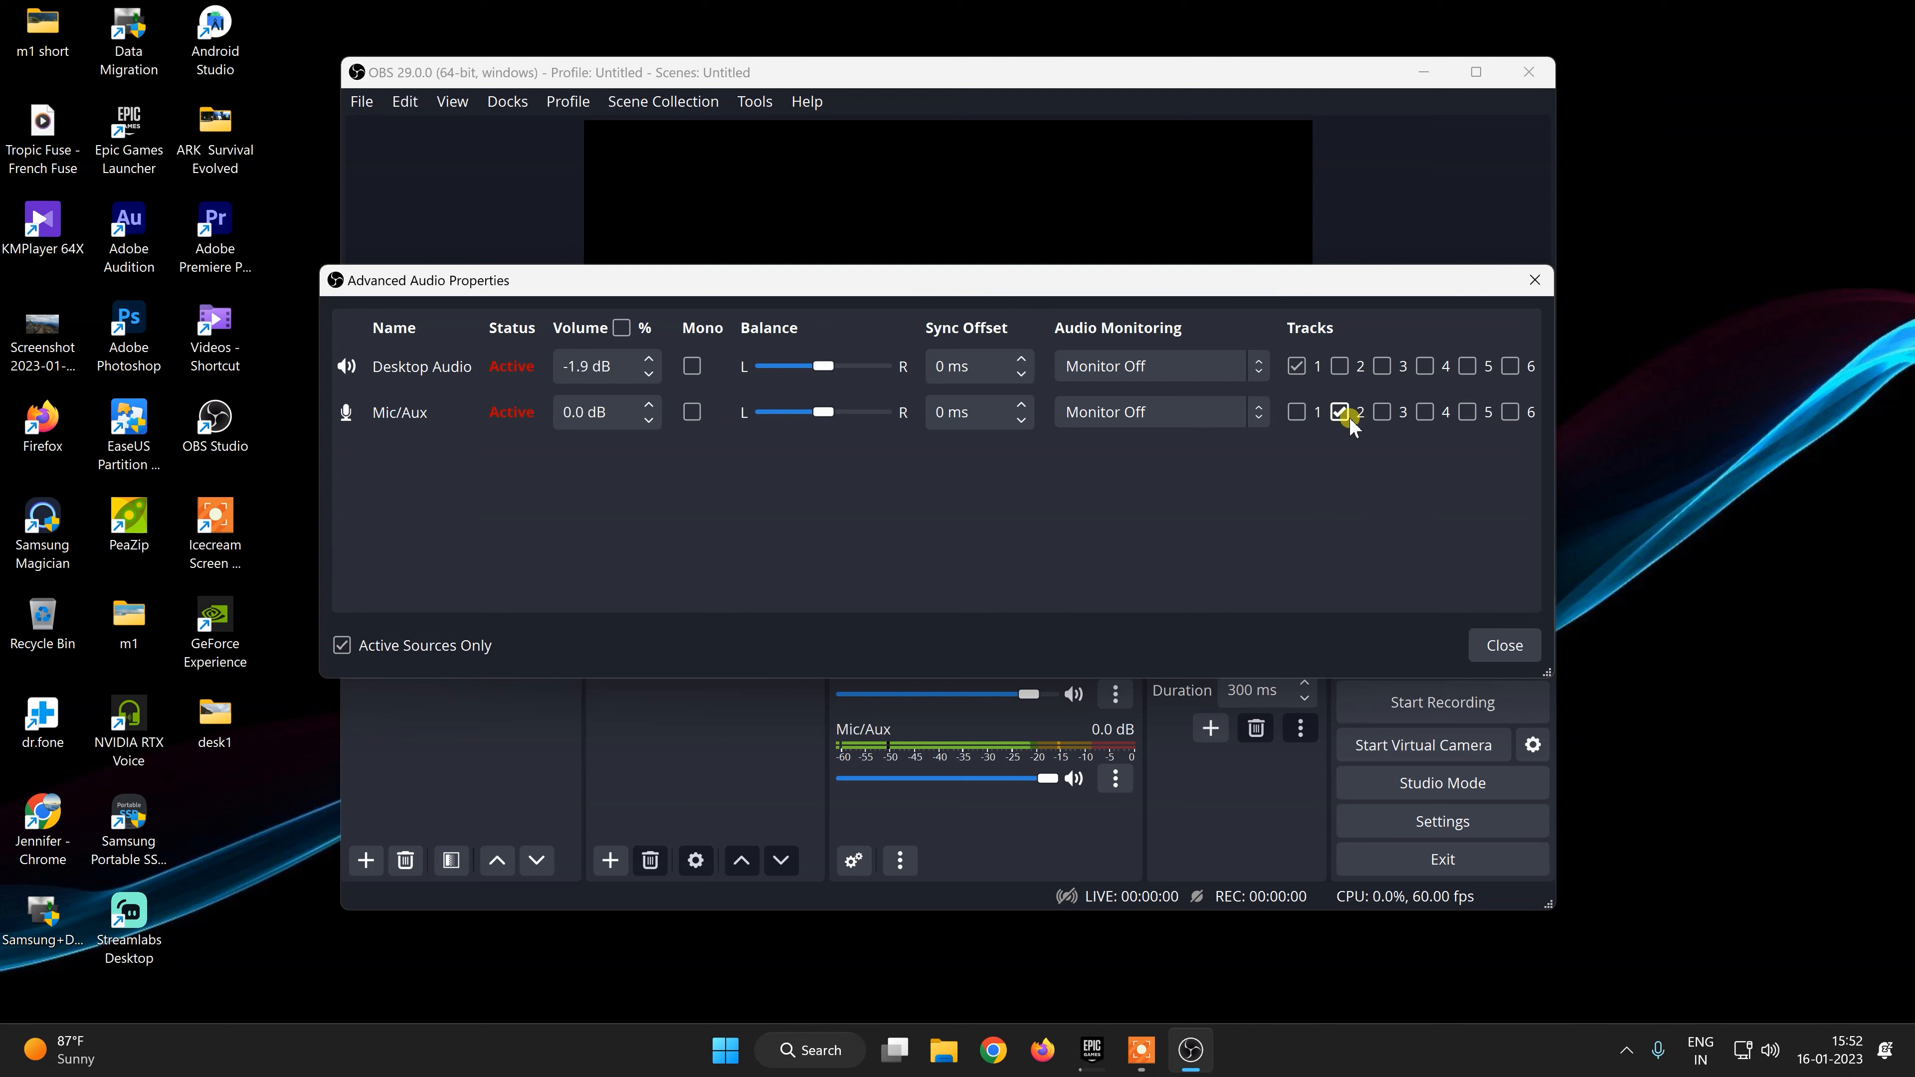
{"action": "left_click", "coordinate": [1484, 644]}
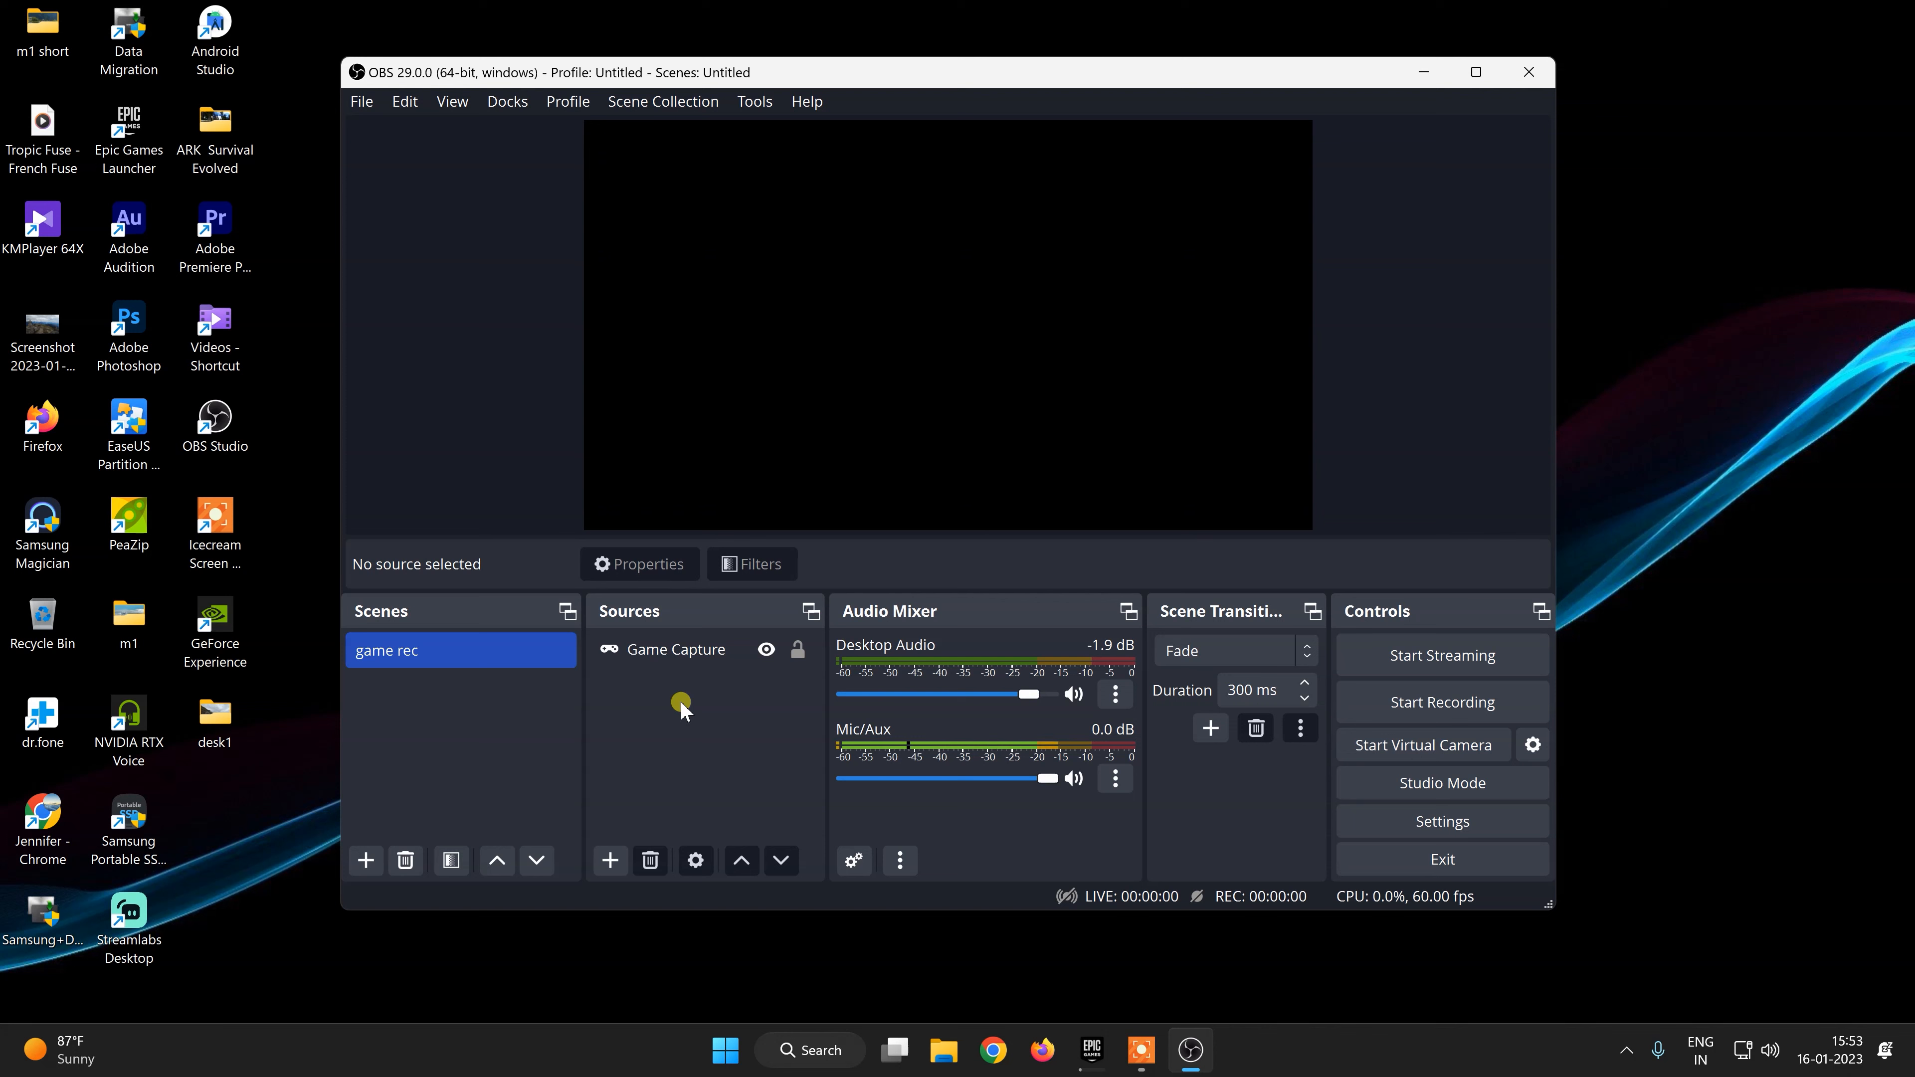
{"action": "left_click", "coordinate": [364, 103]}
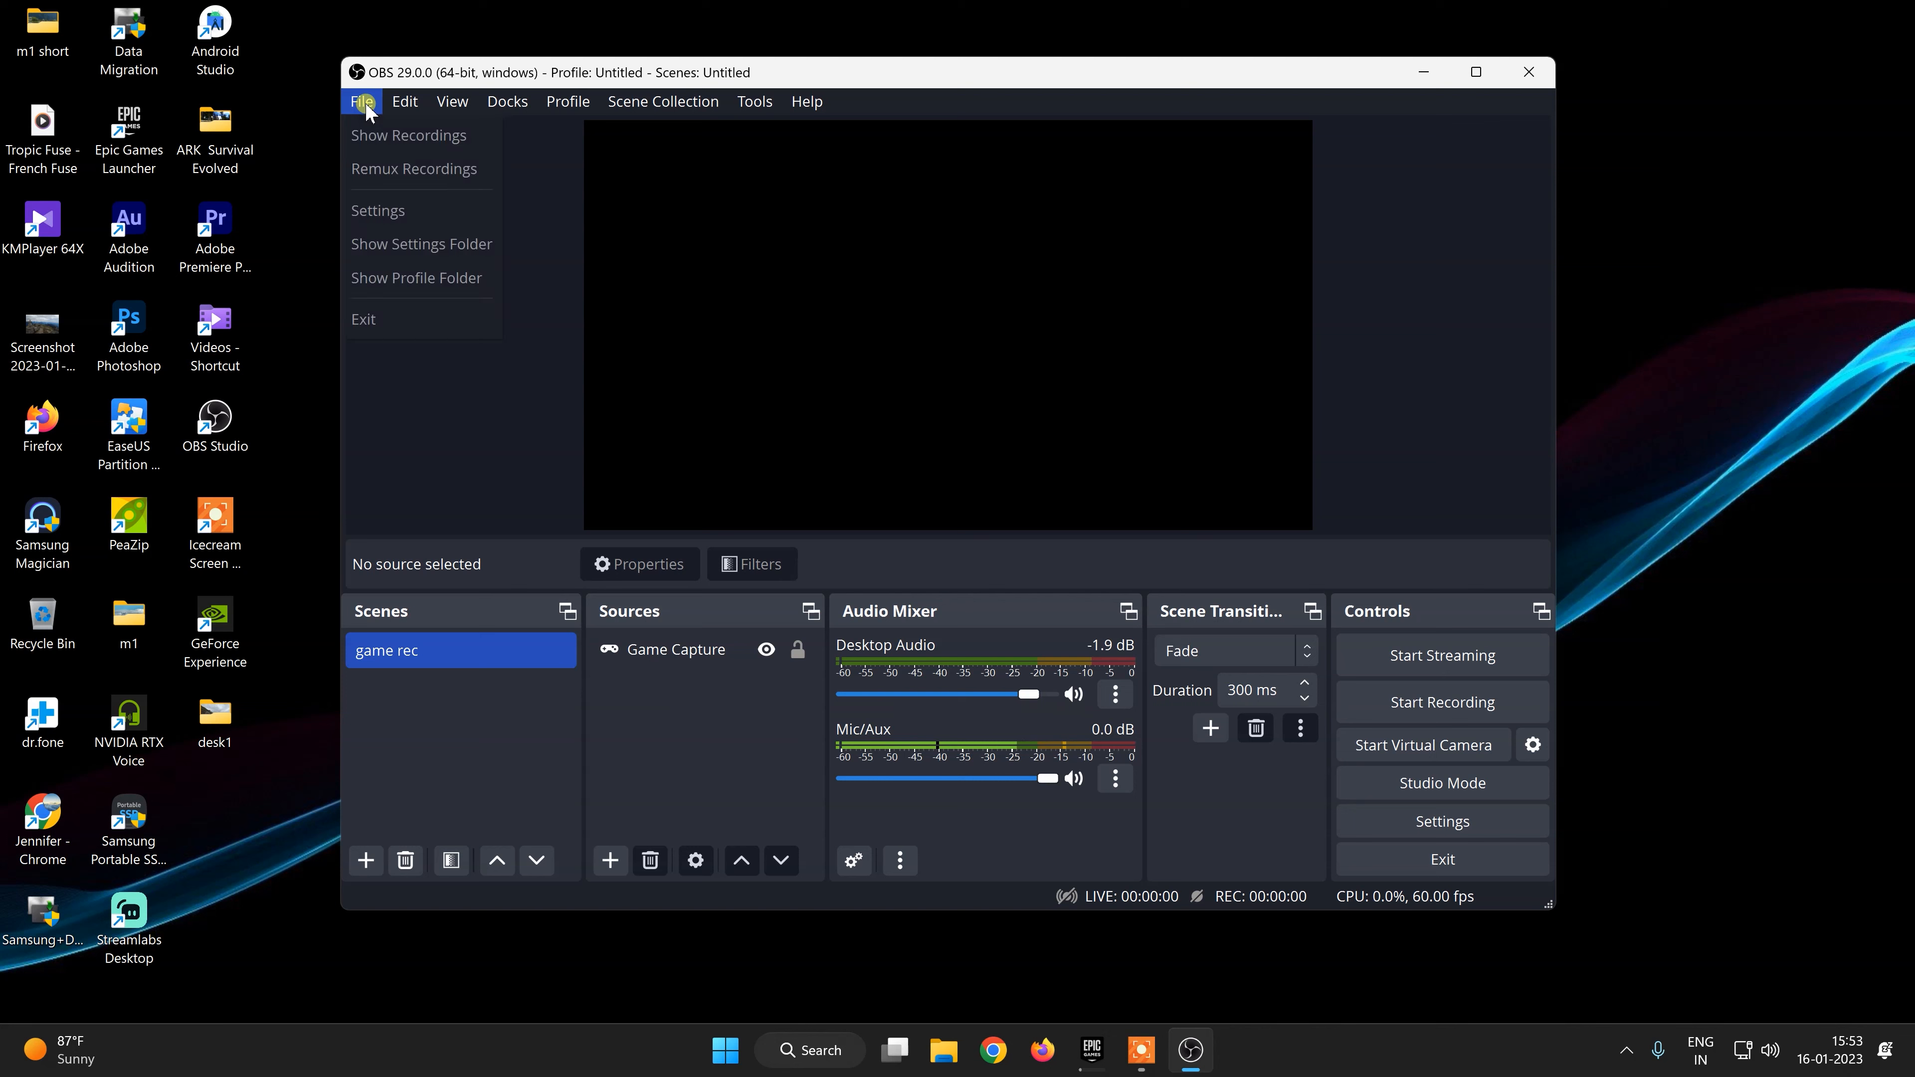
{"action": "left_click", "coordinate": [387, 174]}
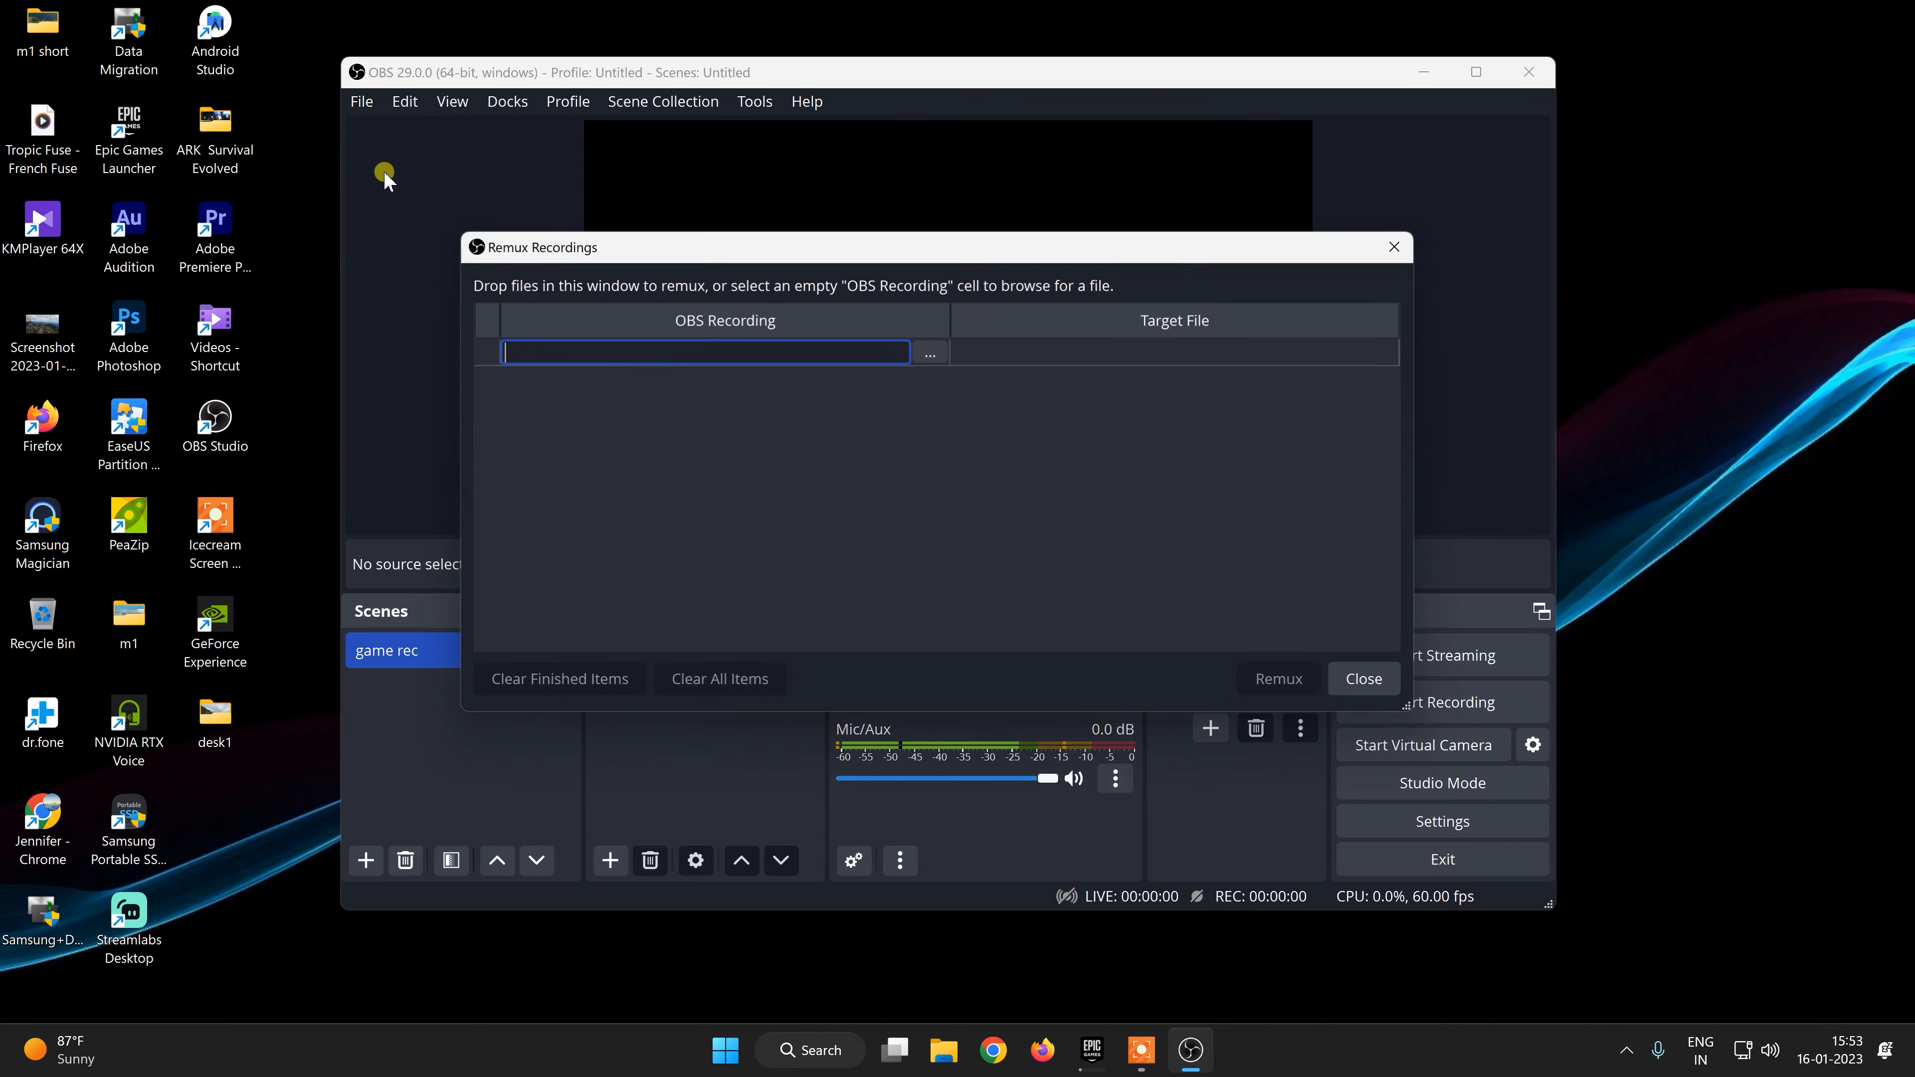
{"action": "left_click_drag", "start_coordinate": [827, 249], "coordinate": [860, 231]}
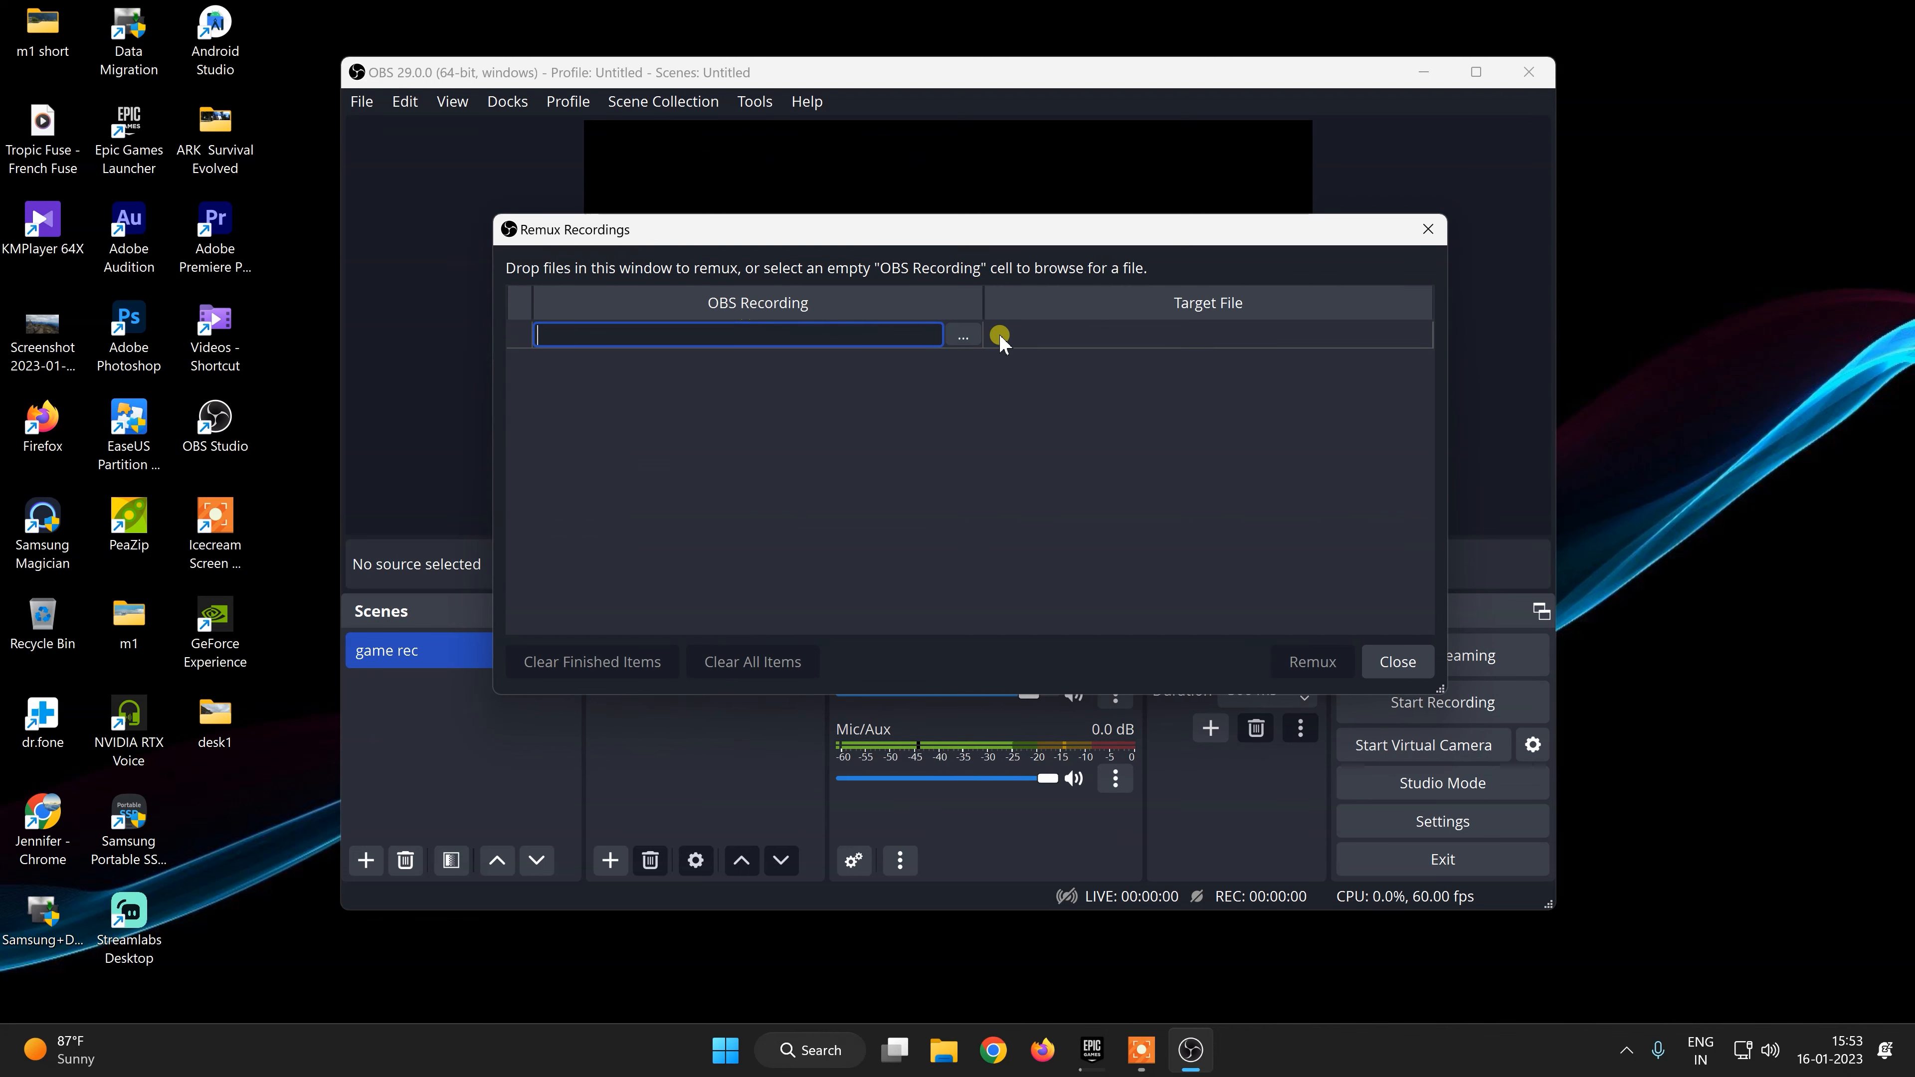
{"action": "left_click", "coordinate": [961, 336]}
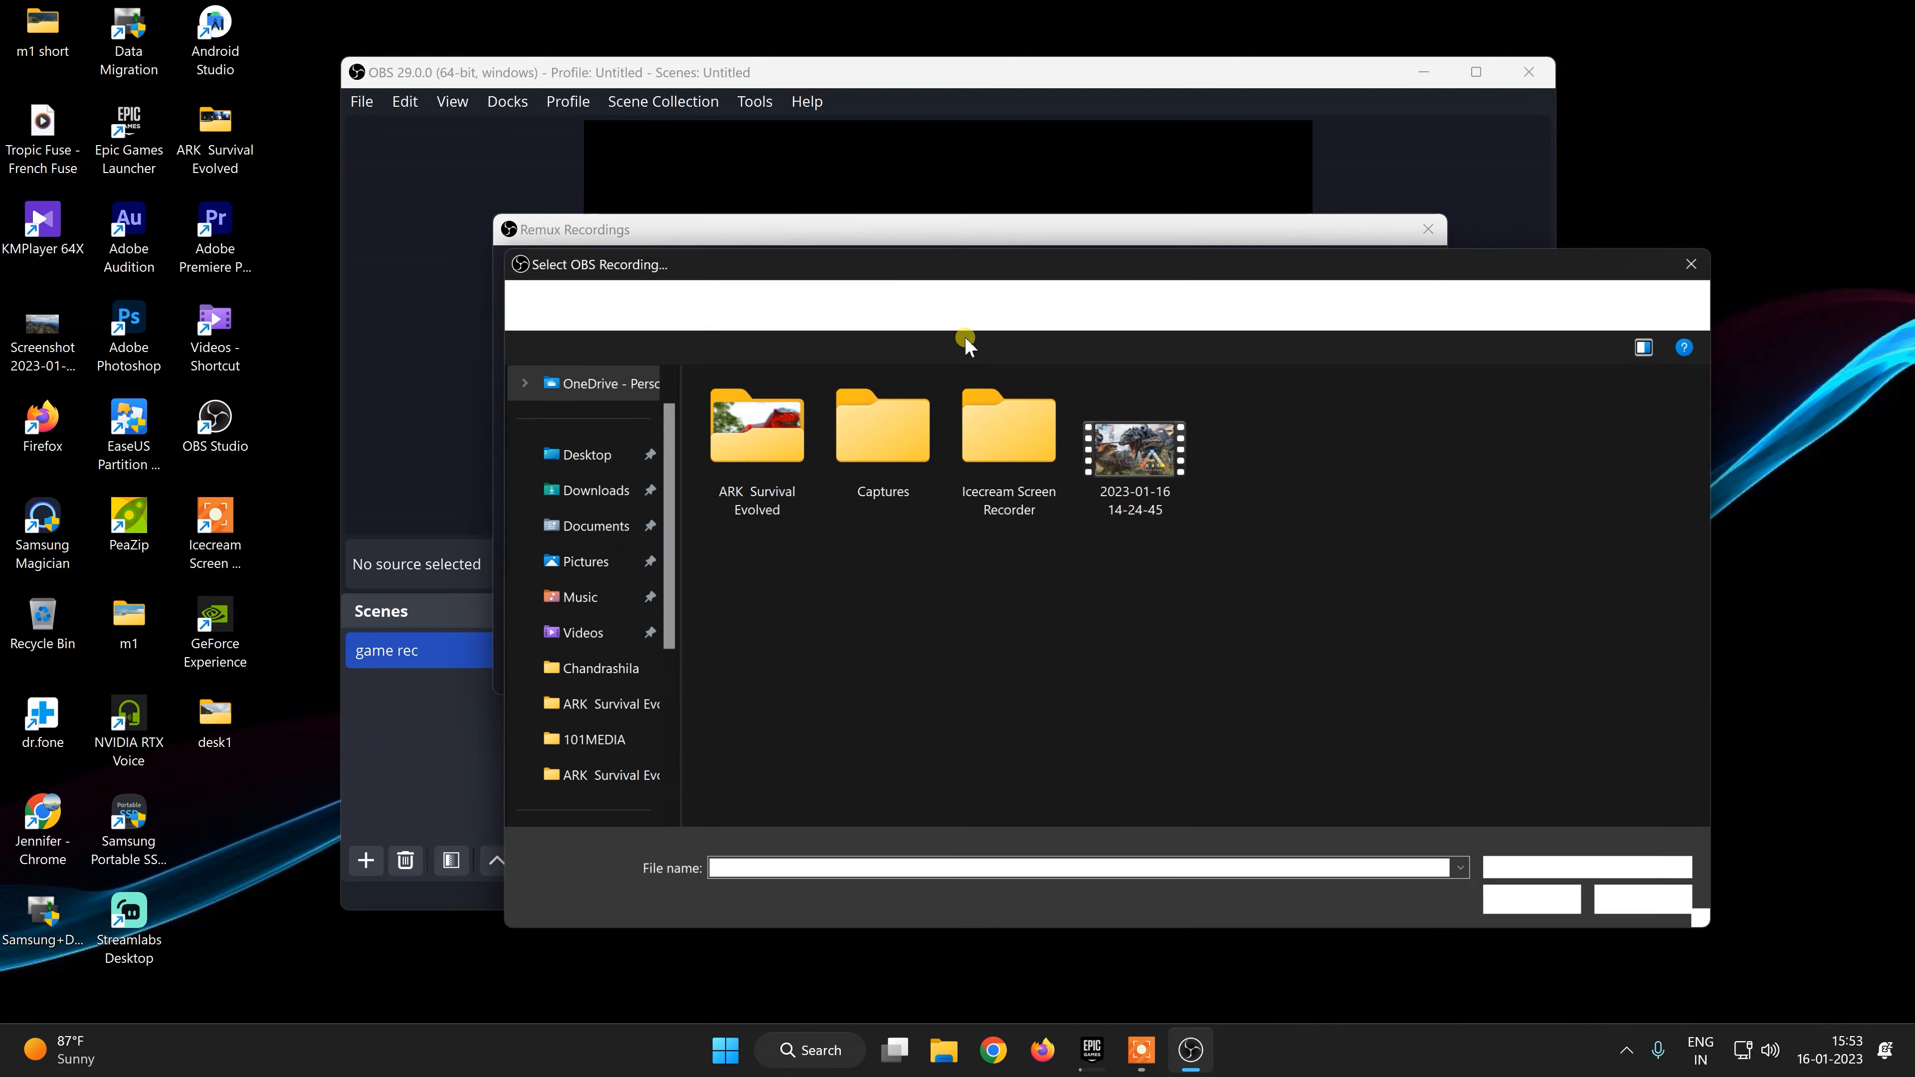
{"action": "left_click", "coordinate": [1156, 466]}
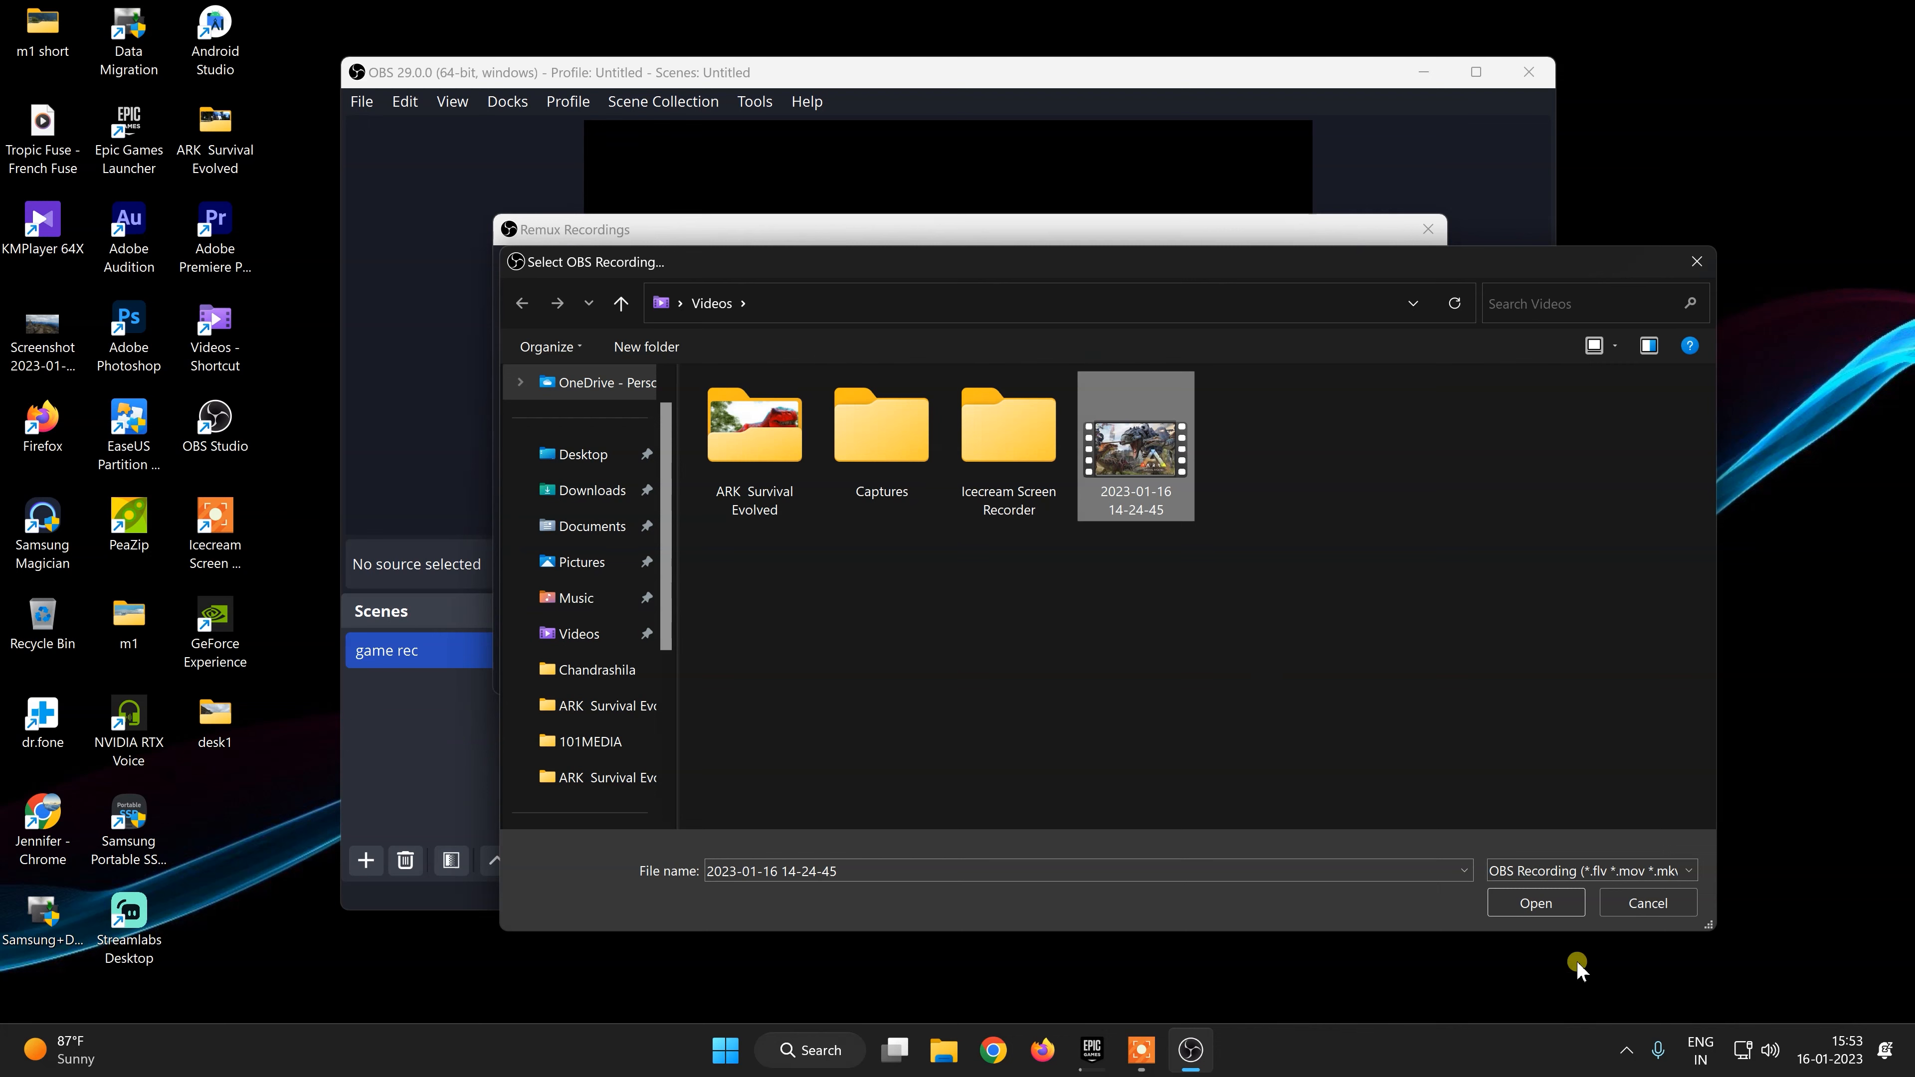
{"action": "left_click", "coordinate": [1536, 903]}
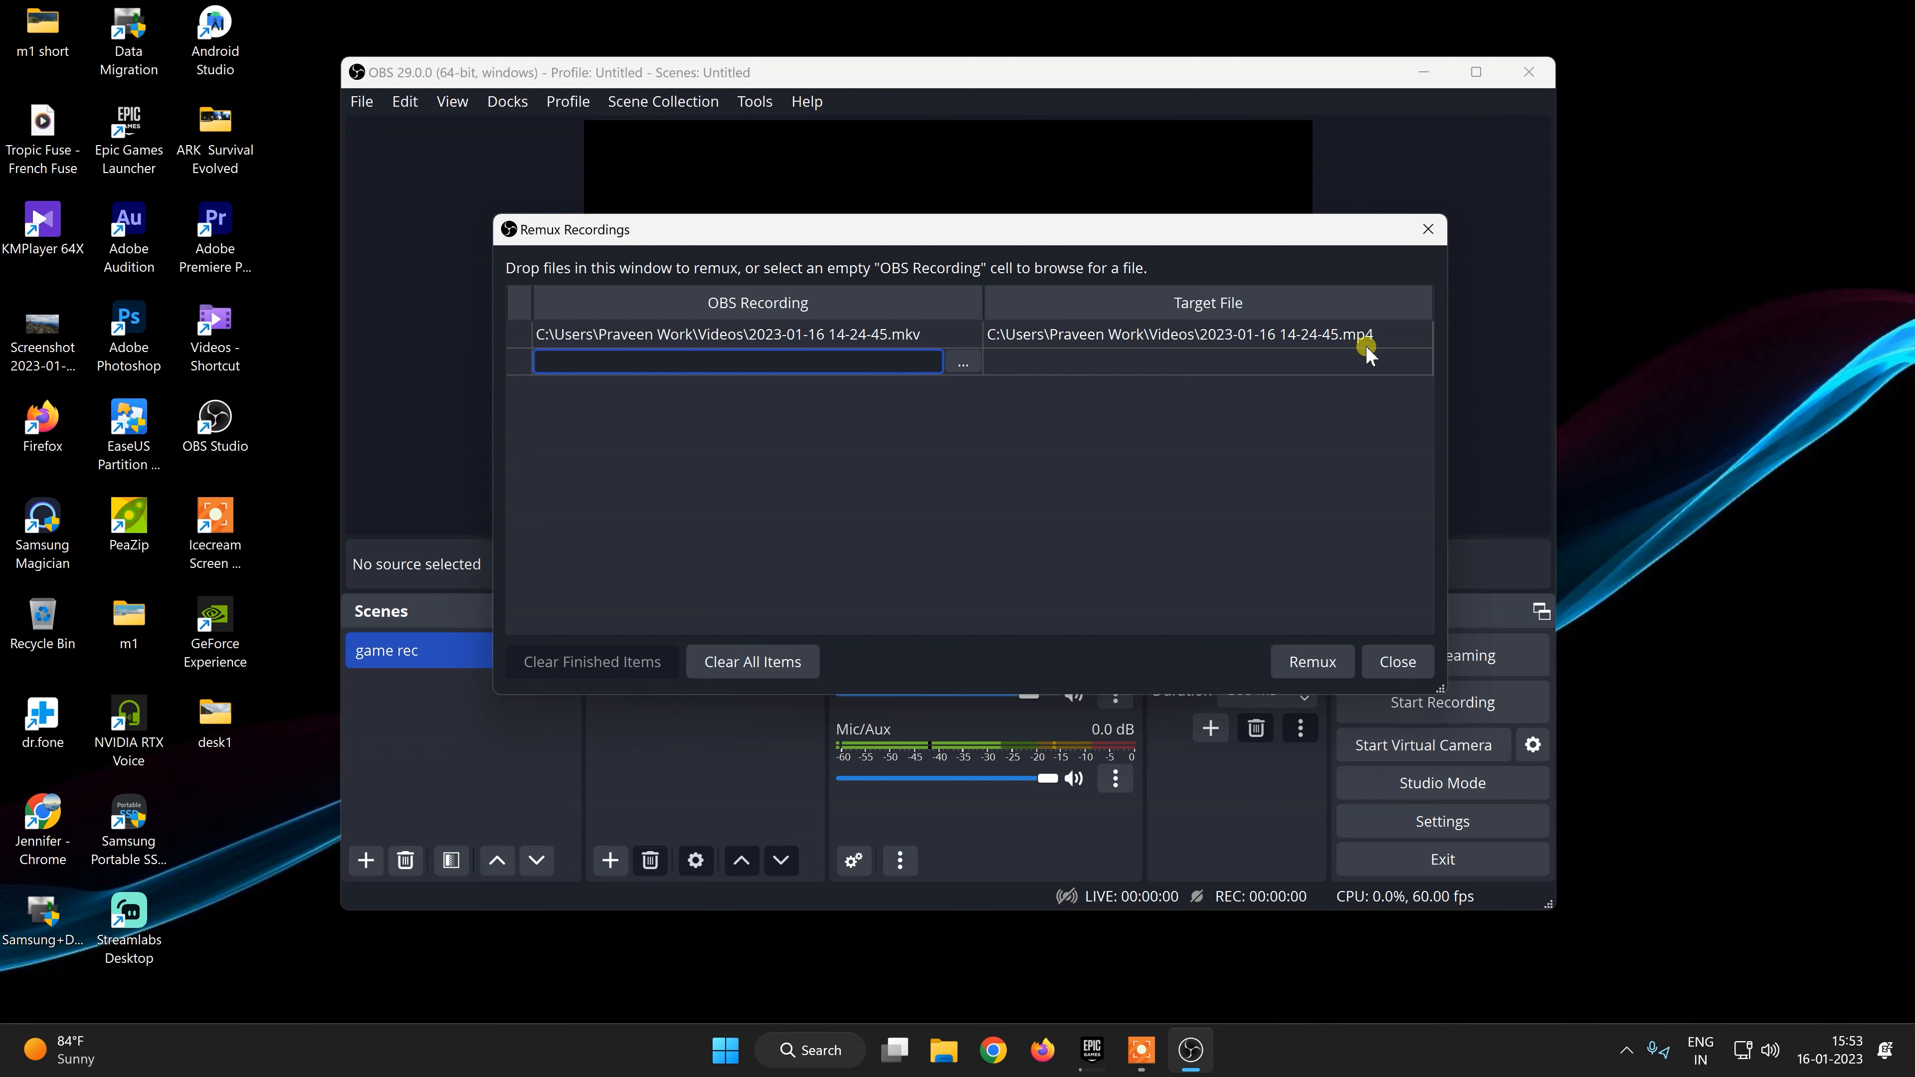
Remux the recording to MP4, replacing the existing target file, and clear all items before closing the remux window
{"action": "left_click", "coordinate": [1327, 662]}
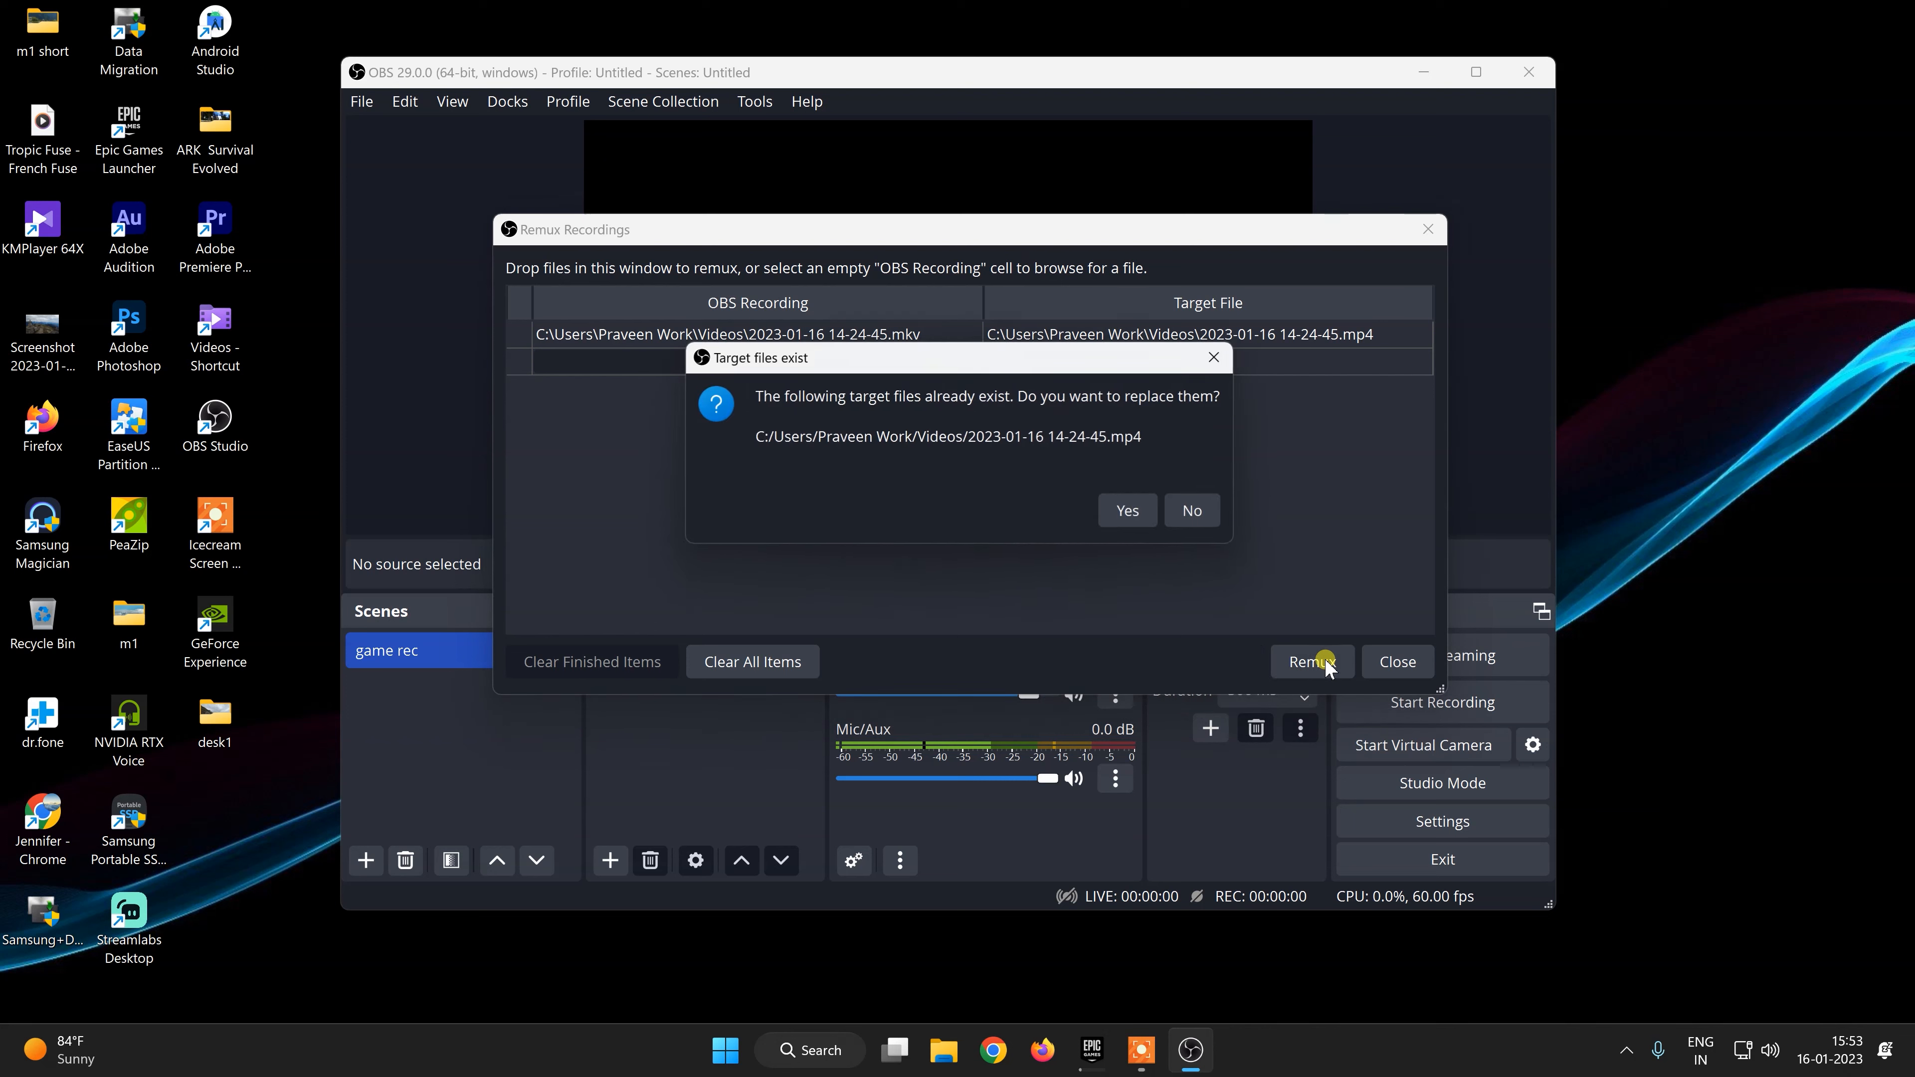
{"action": "left_click", "coordinate": [1128, 511]}
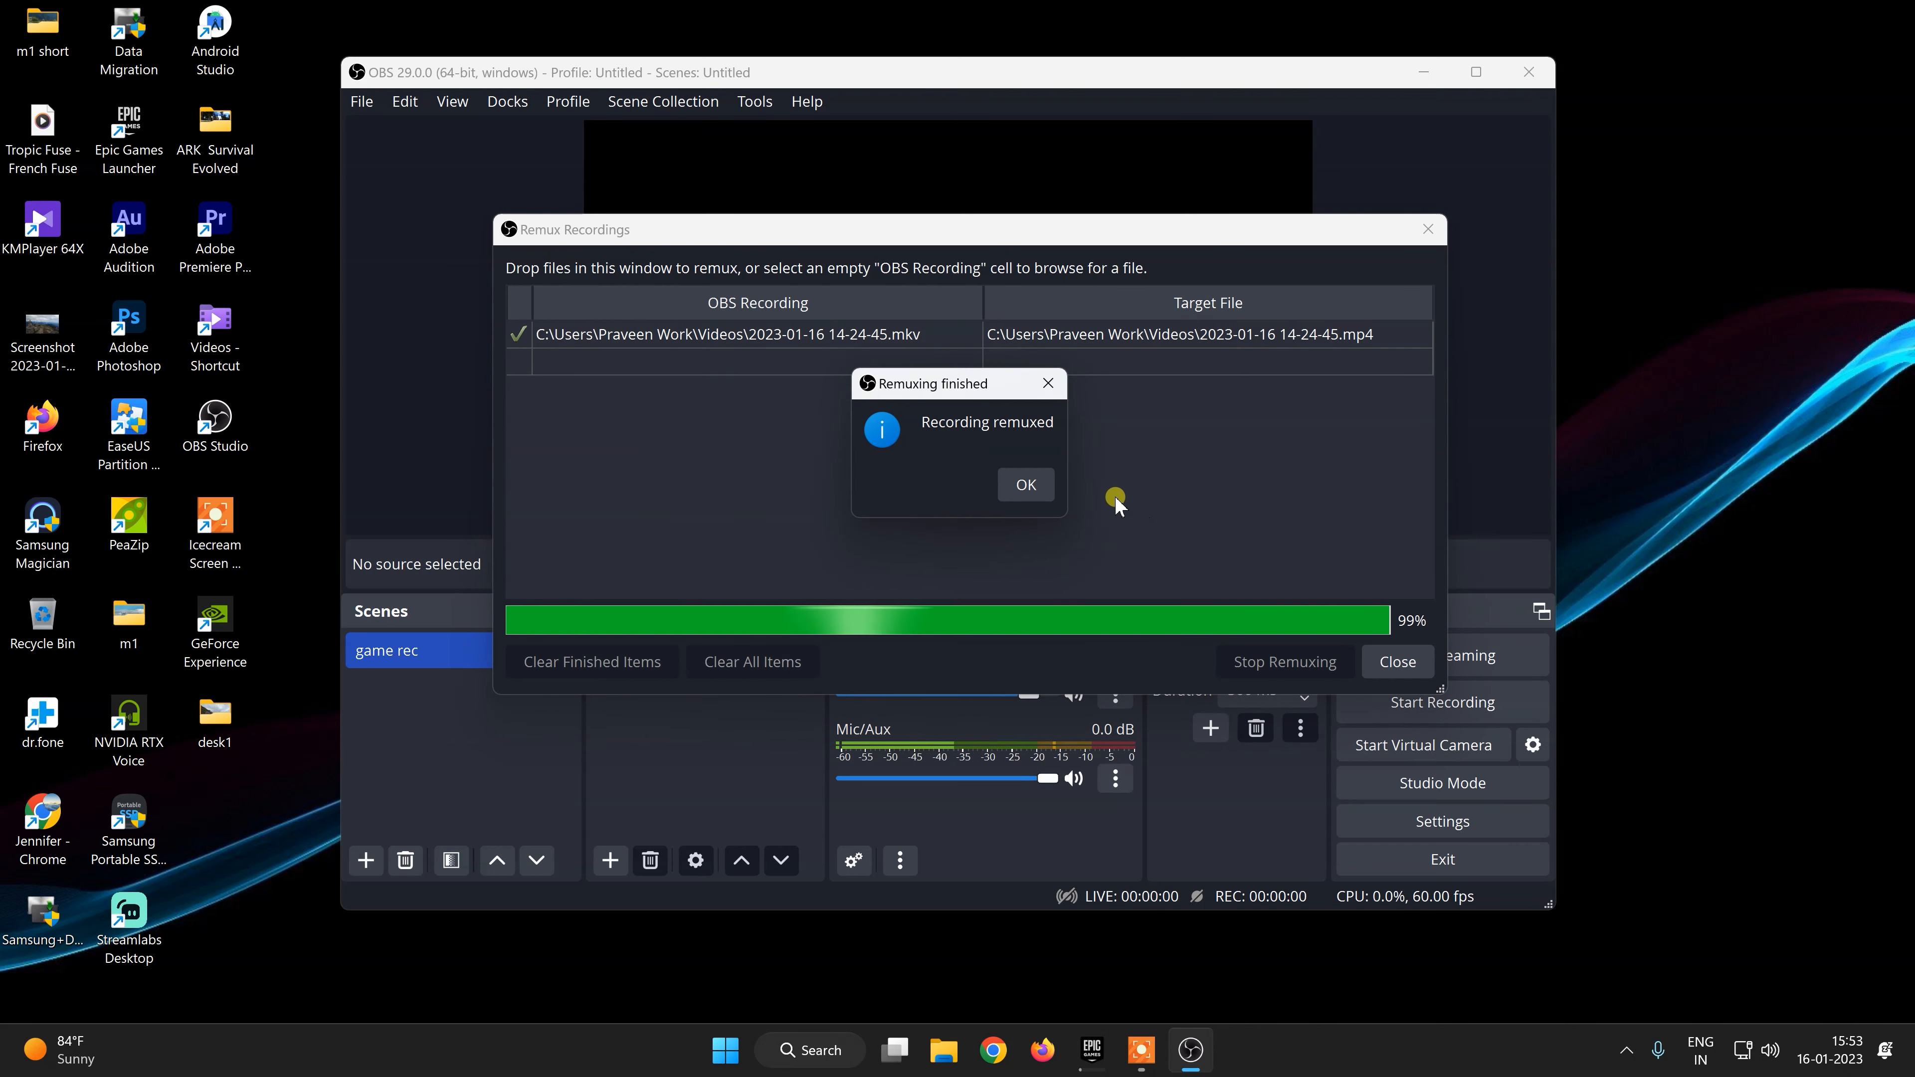
{"action": "left_click", "coordinate": [1023, 486]}
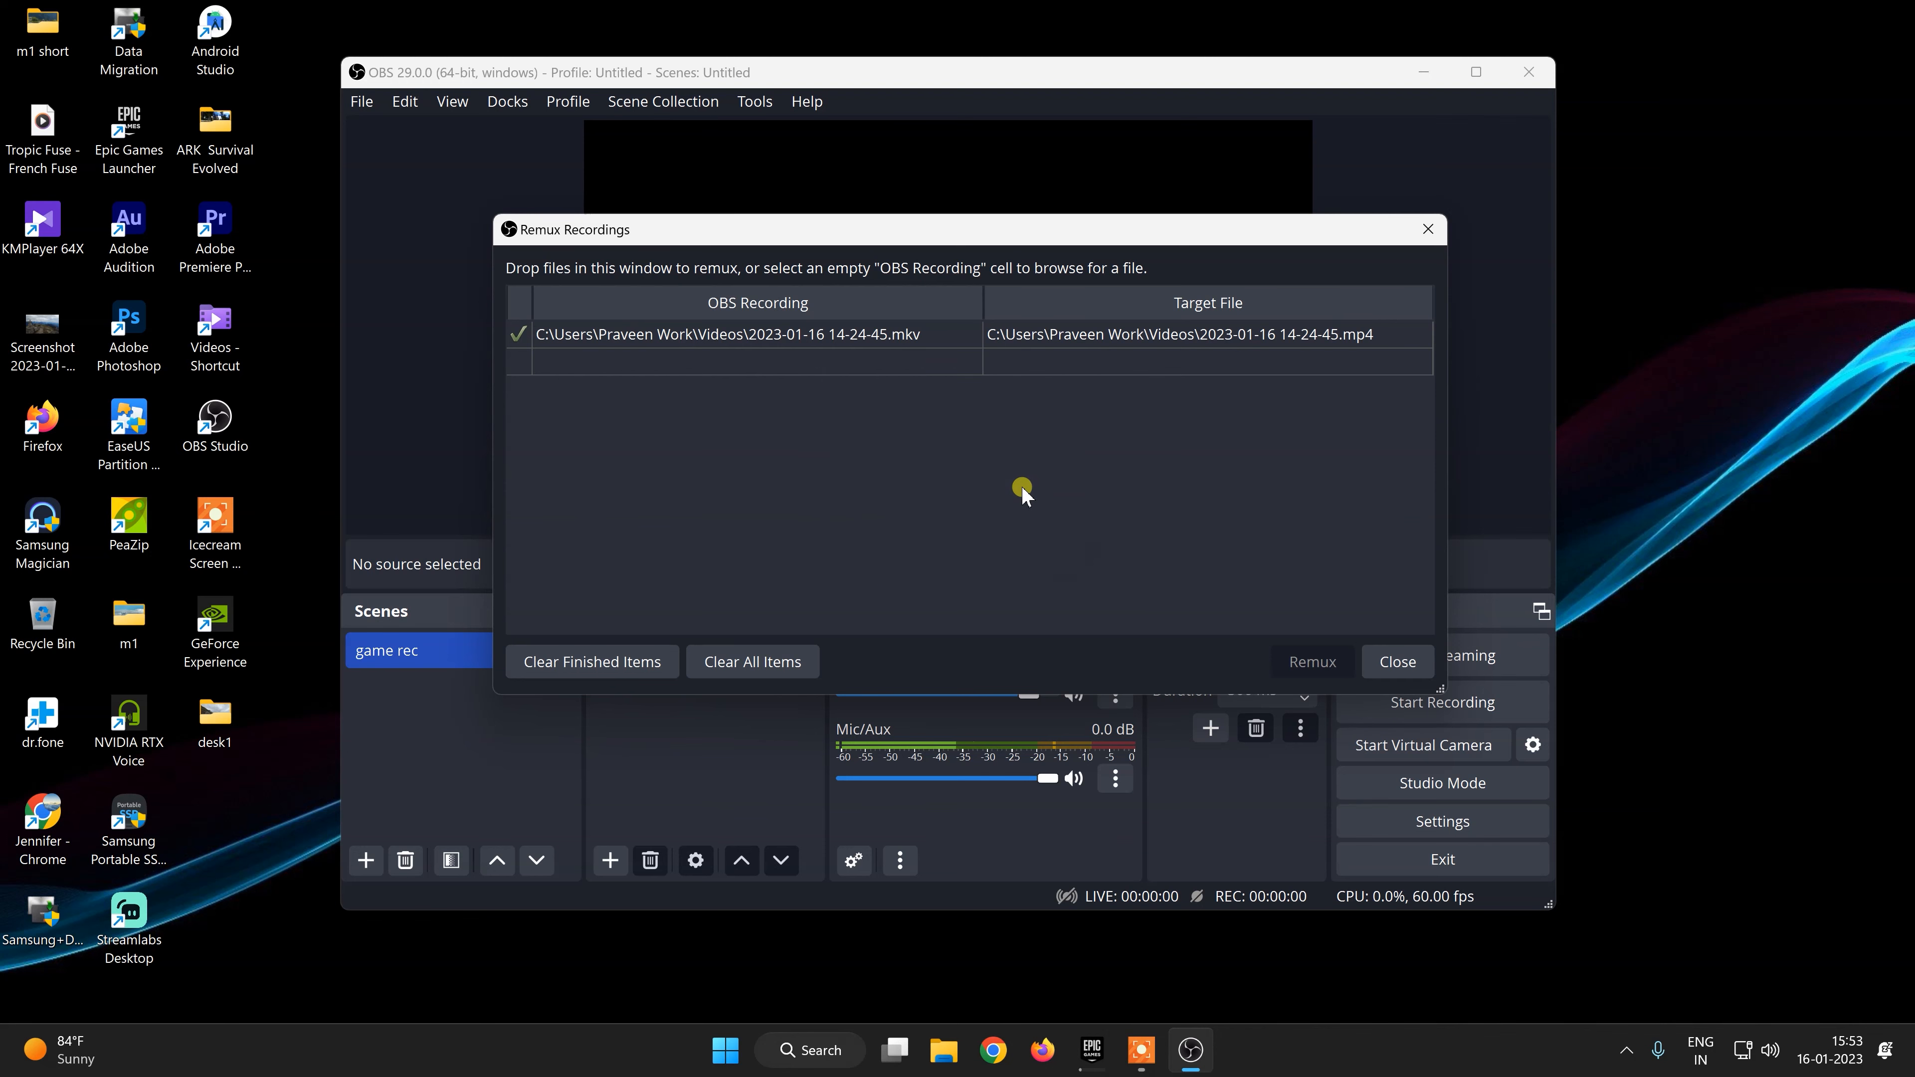
{"action": "left_click", "coordinate": [782, 664]}
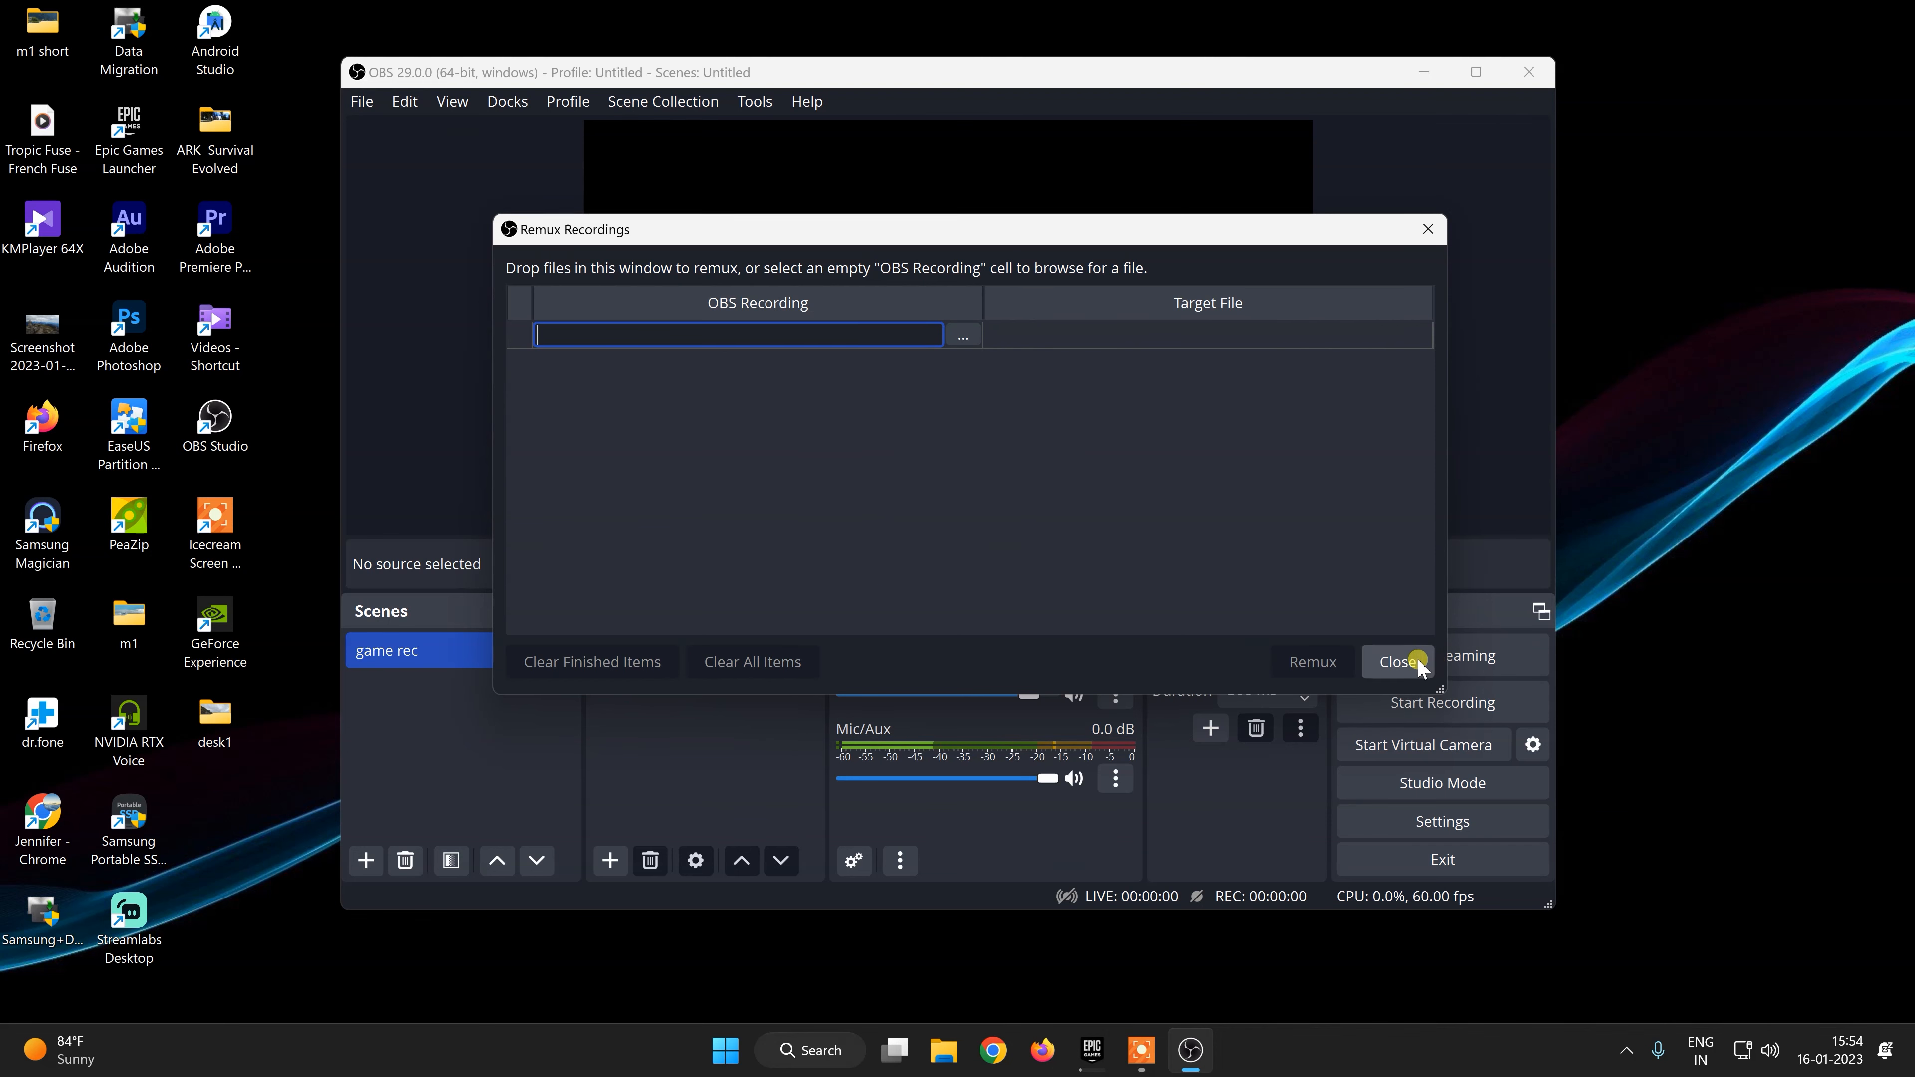
{"action": "left_click", "coordinate": [1435, 663]}
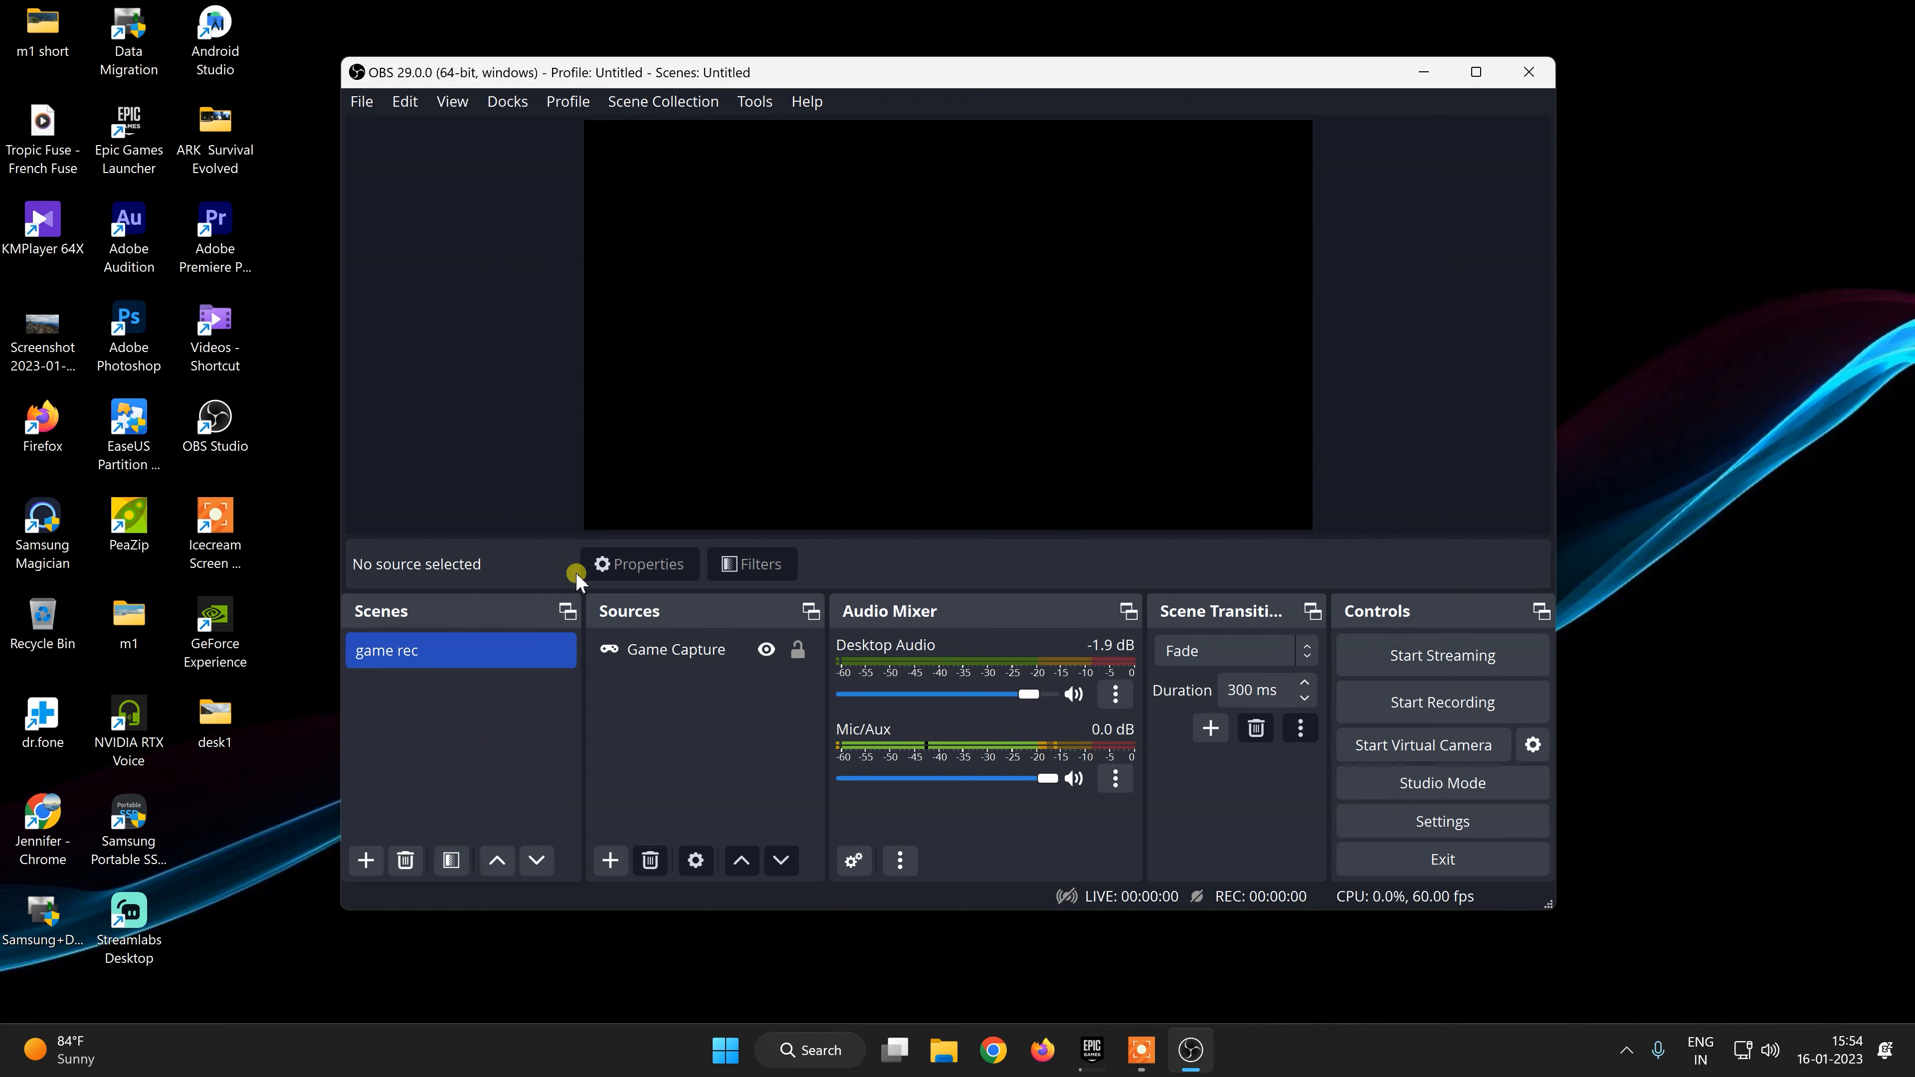
Check the Videos folder for the original and remuxed recordings and return to OBS Studio
{"action": "double_click", "coordinate": [205, 332]}
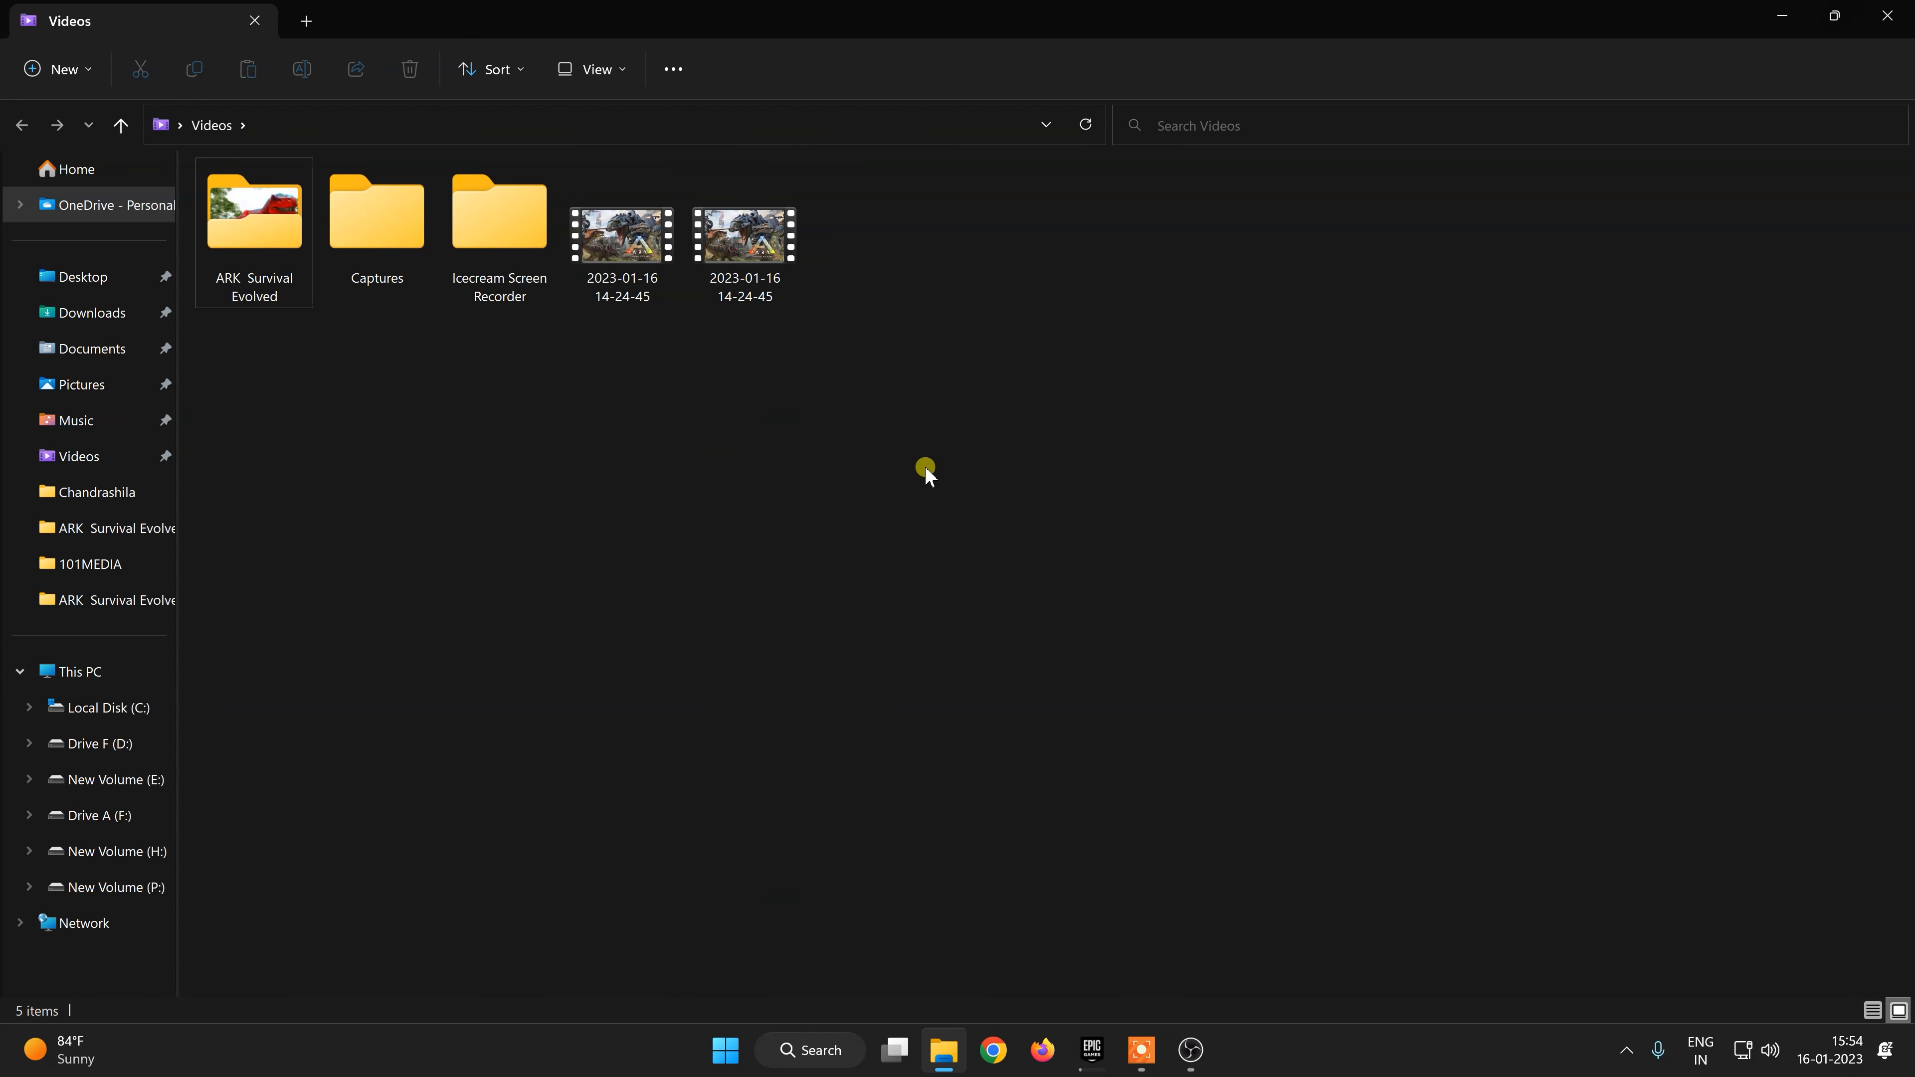
{"action": "left_click", "coordinate": [1191, 1049]}
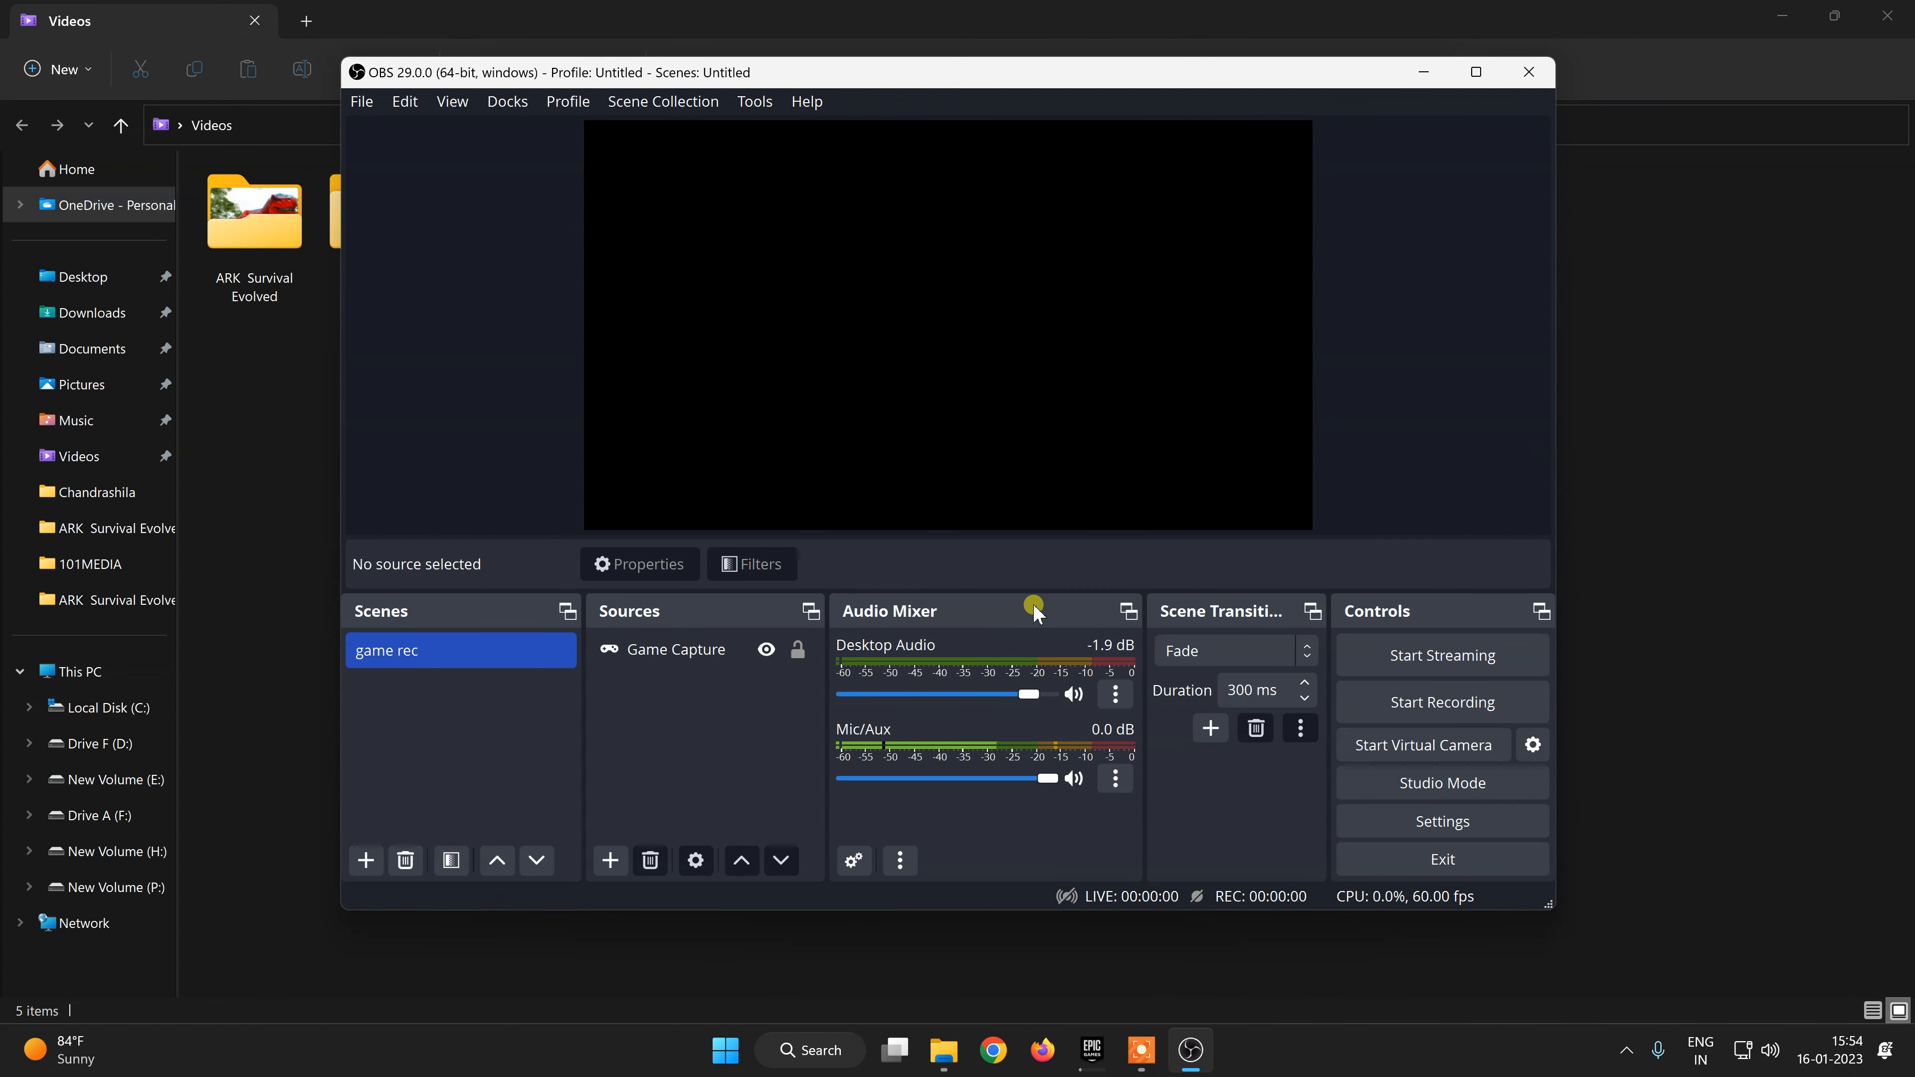